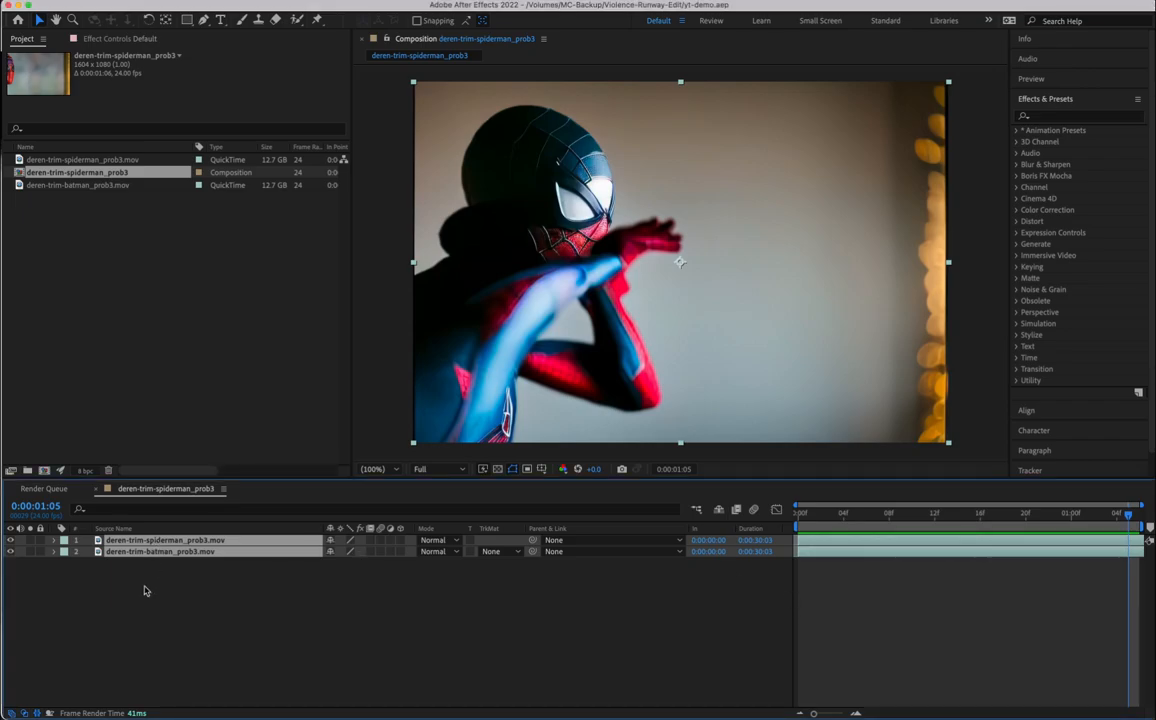
# Step: Solo the deren-trim-spiderman_prob3.mov layer and scrub from the start of the composition to 0:00:01:00 to preview it
pyautogui.click(31, 541)
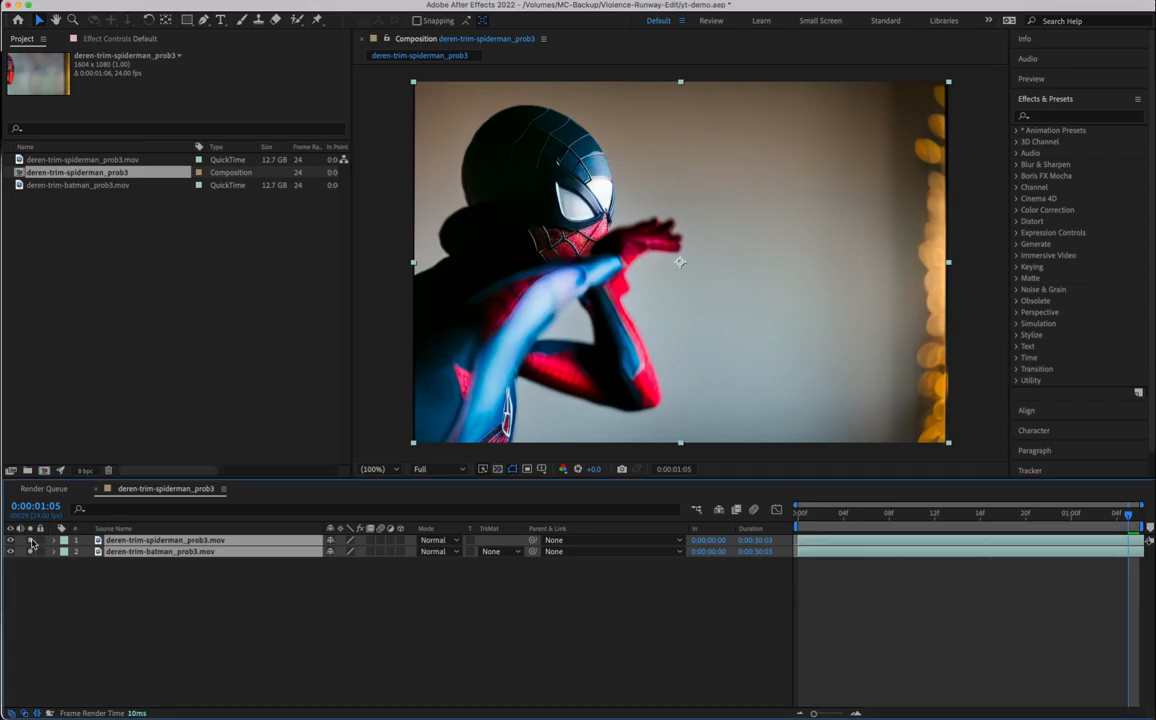
pyautogui.click(72, 588)
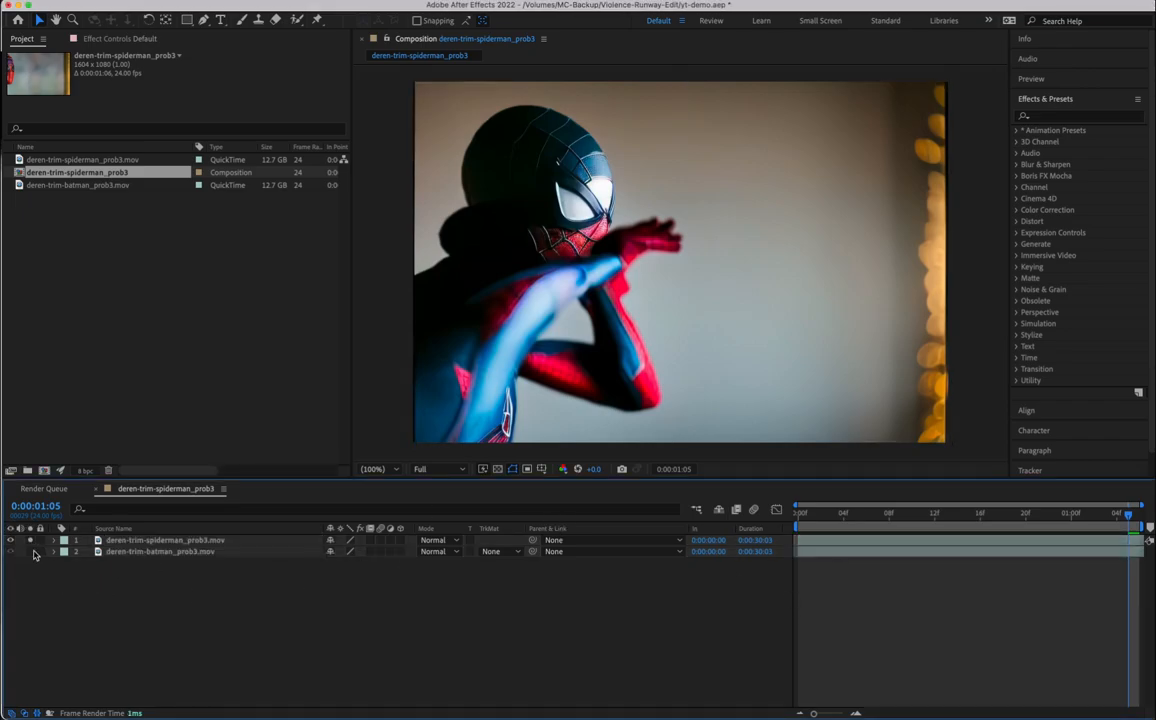
pyautogui.click(800, 518)
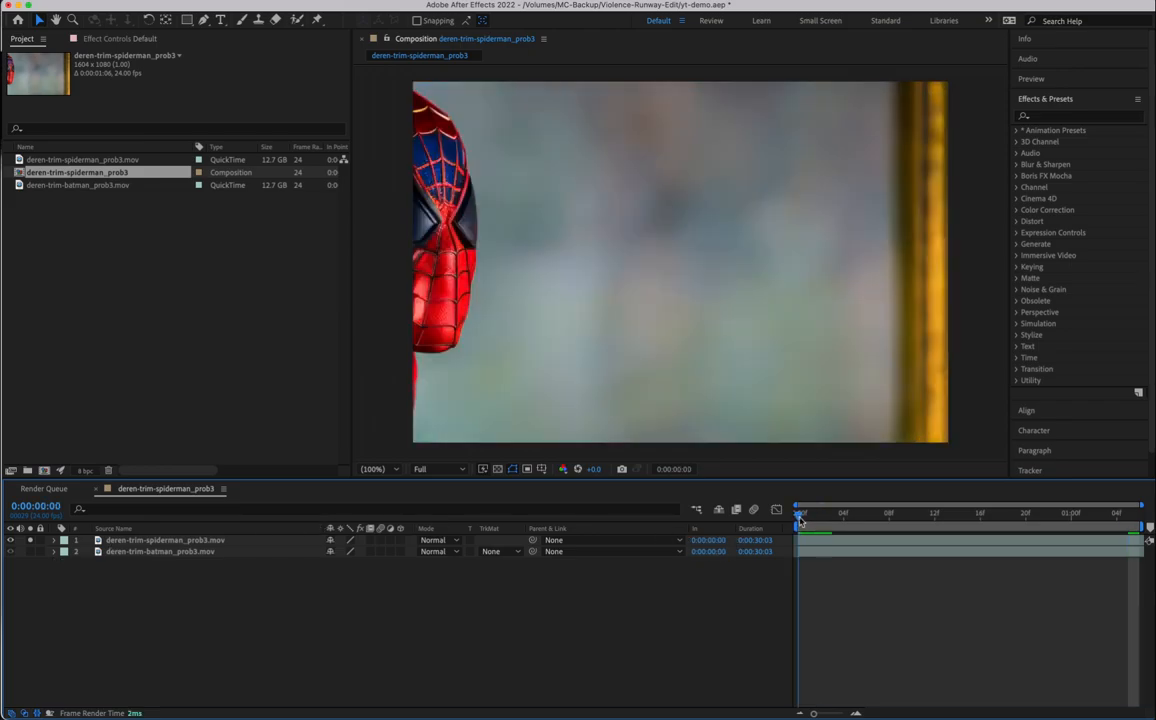
pyautogui.moveTo(800, 518); pyautogui.dragTo(1071, 517)
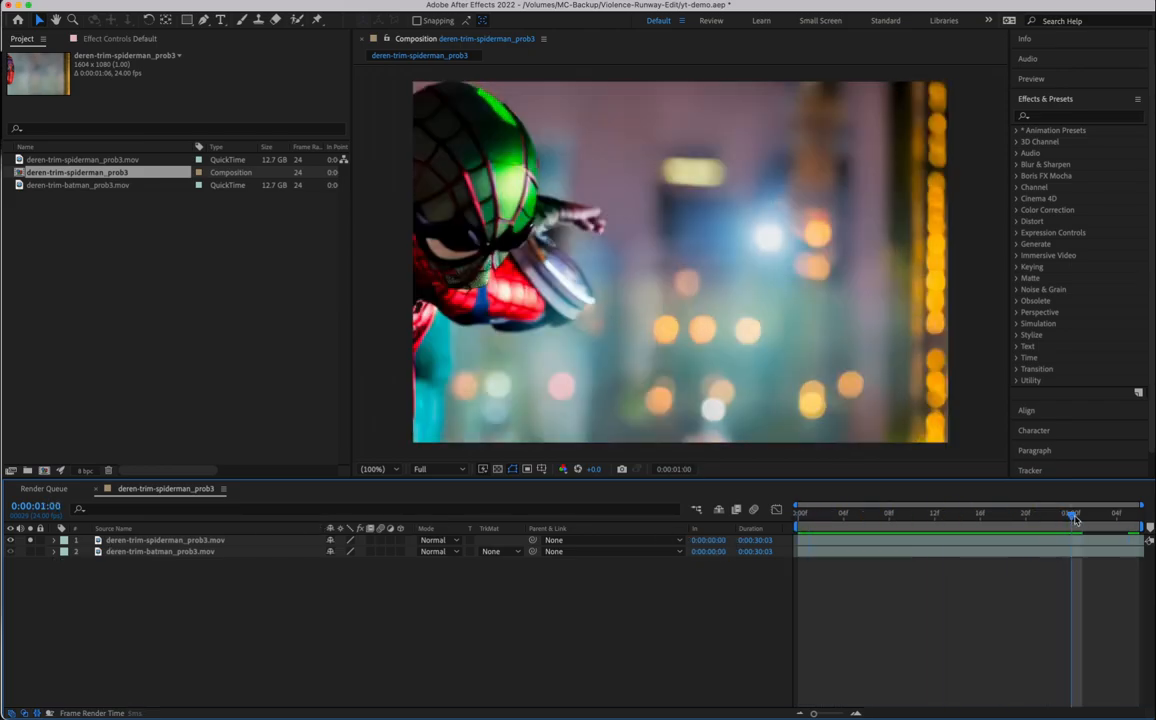
# Step: Solo the deren-trim-batman_prob3.mov layer instead and scrub through its frames to 0:00:00:16
pyautogui.click(30, 551)
pyautogui.click(845, 517)
pyautogui.moveTo(845, 517); pyautogui.dragTo(980, 516)
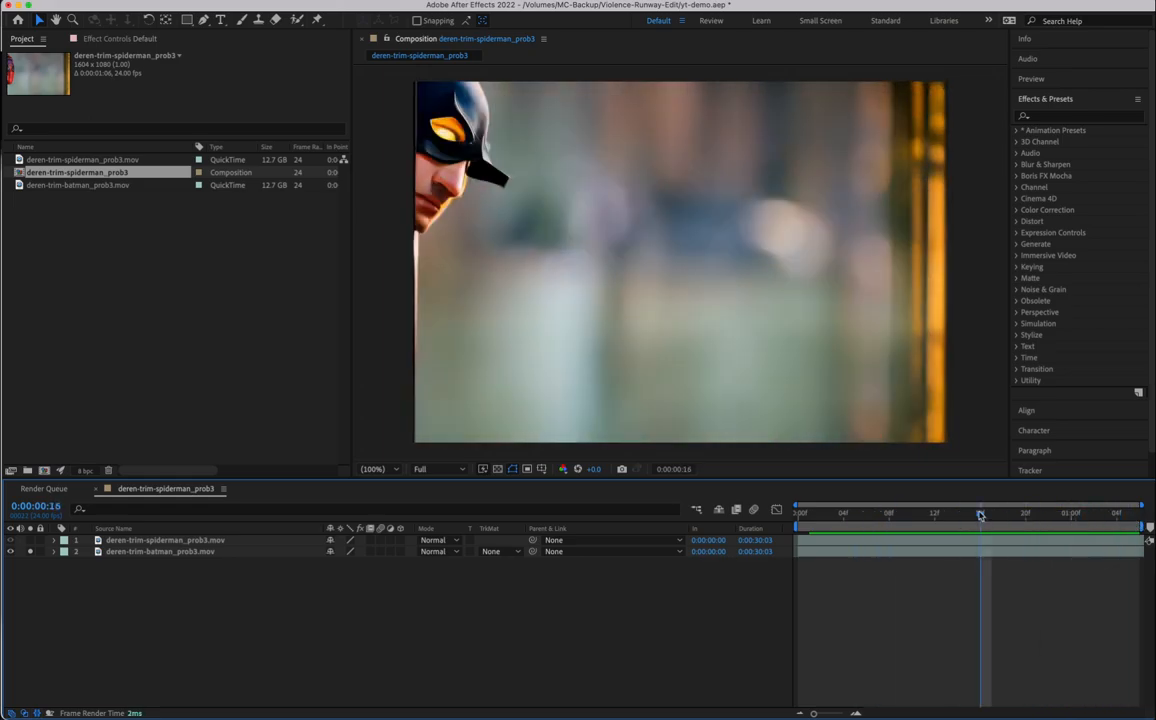
# Step: Set the composition duration to 0:00:30:00, show the full time range and scrub the footage to 0:00:13:01
pyautogui.press('super+k')
pyautogui.click(126, 370)
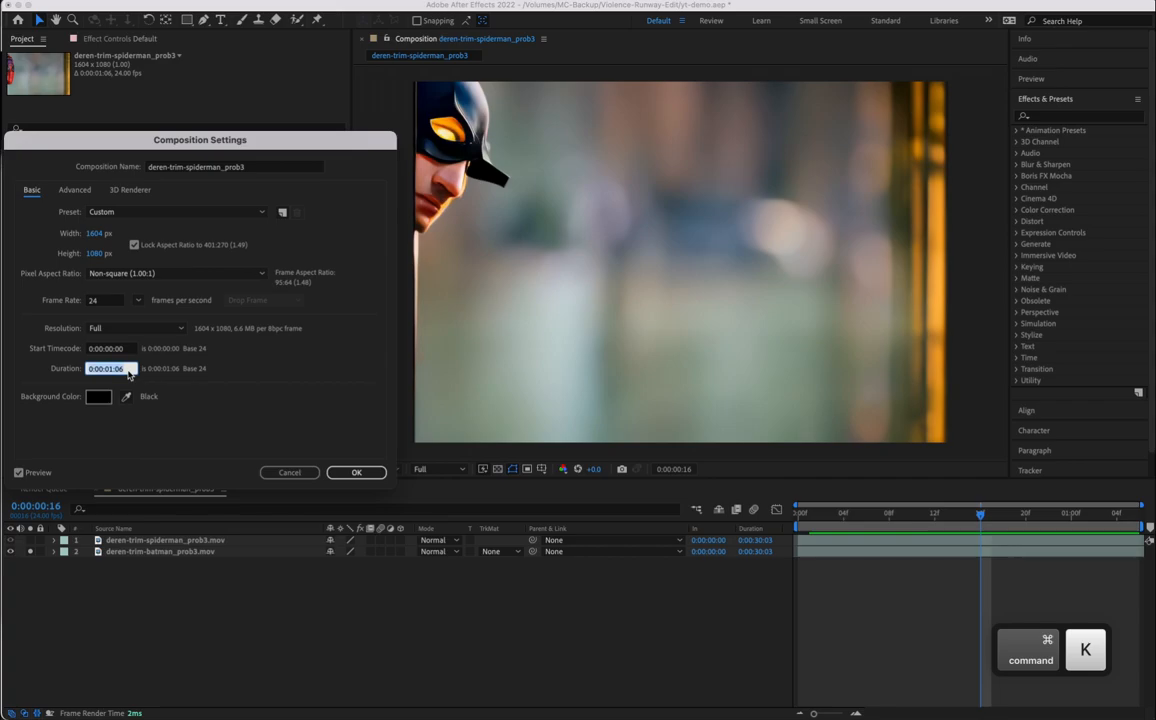
pyautogui.write('3000')
pyautogui.press('Return')
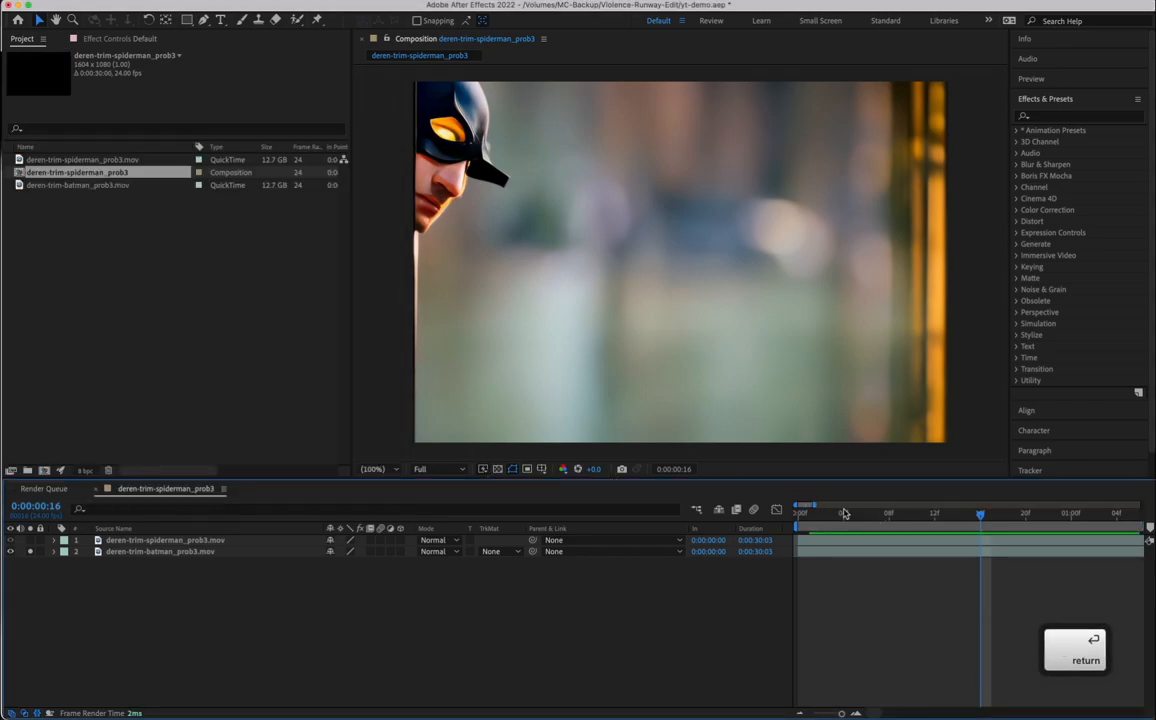
pyautogui.moveTo(814, 505); pyautogui.dragTo(1141, 505)
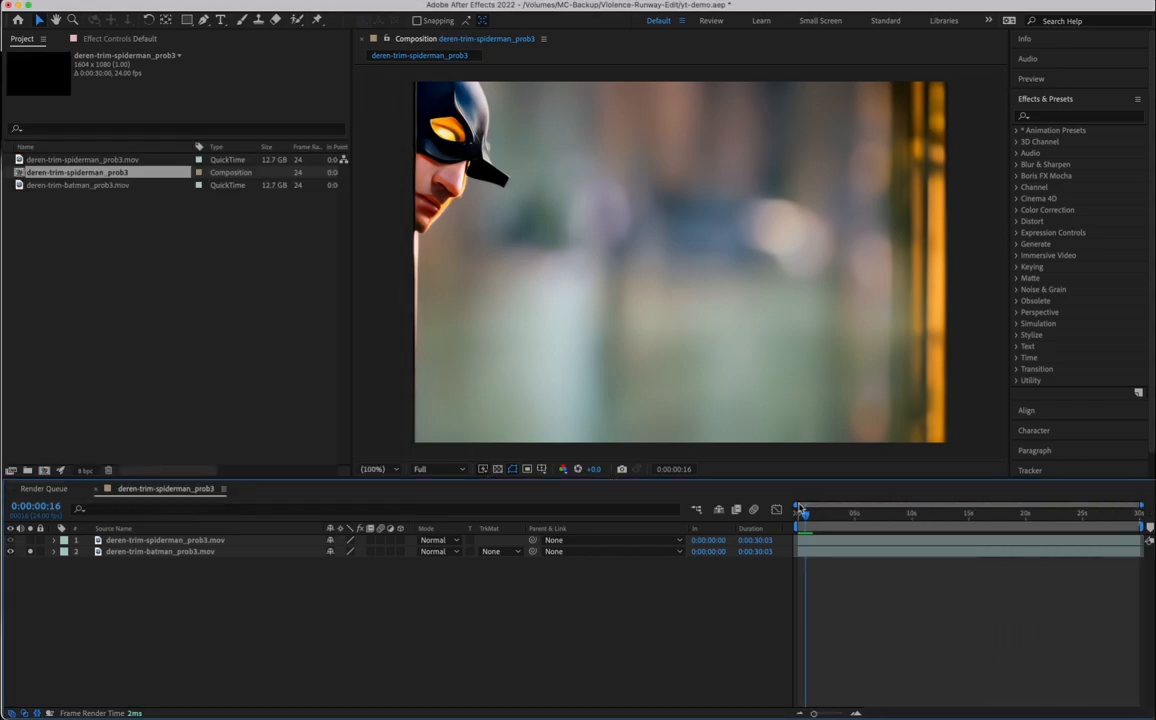
pyautogui.moveTo(800, 508); pyautogui.dragTo(950, 513)
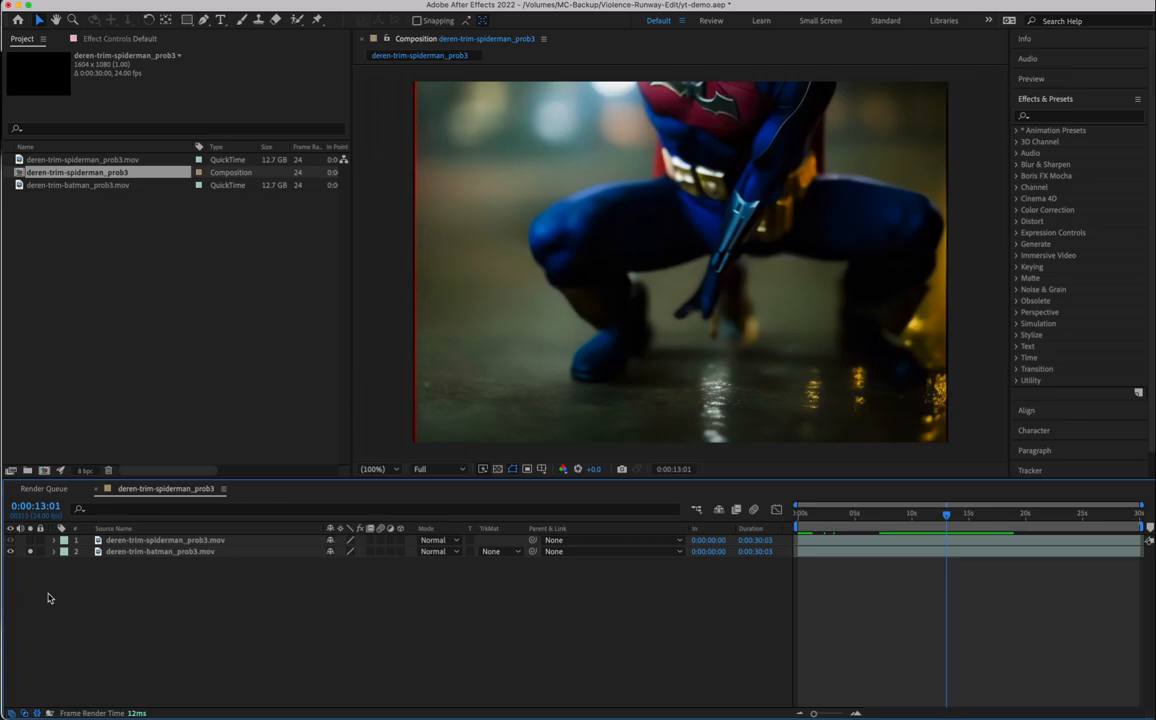
# Step: Turn off solo on the batman layer and show only the Opacity property of the spiderman layer
pyautogui.click(31, 551)
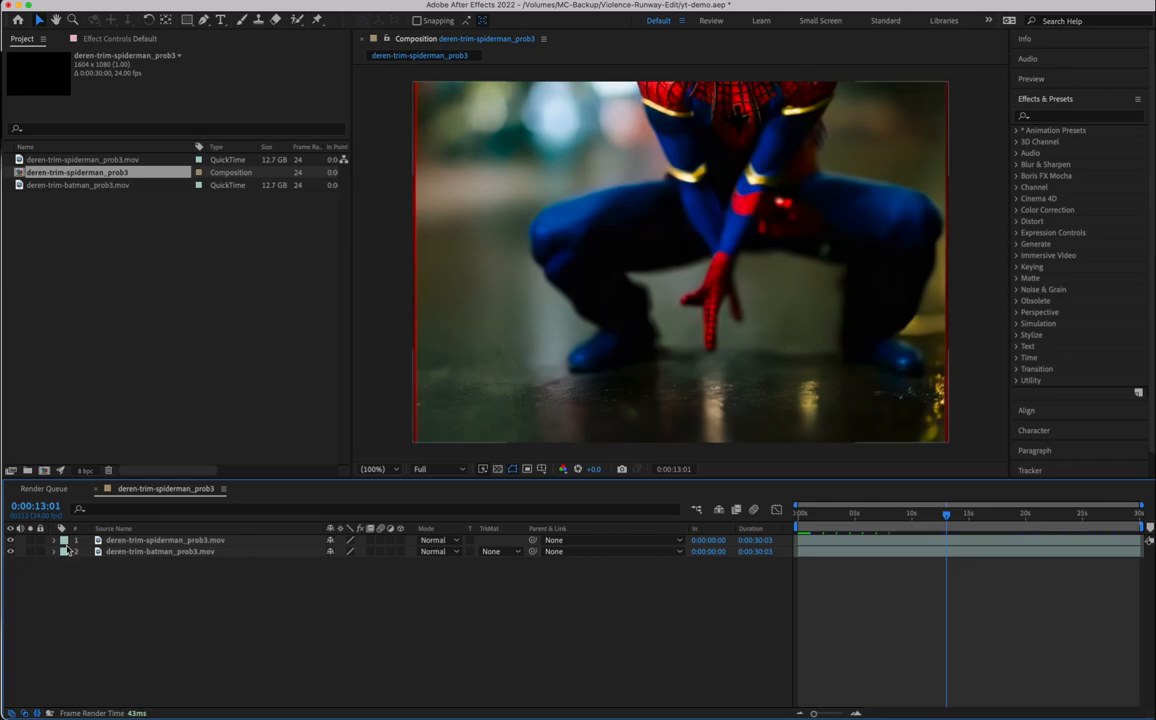
pyautogui.click(55, 540)
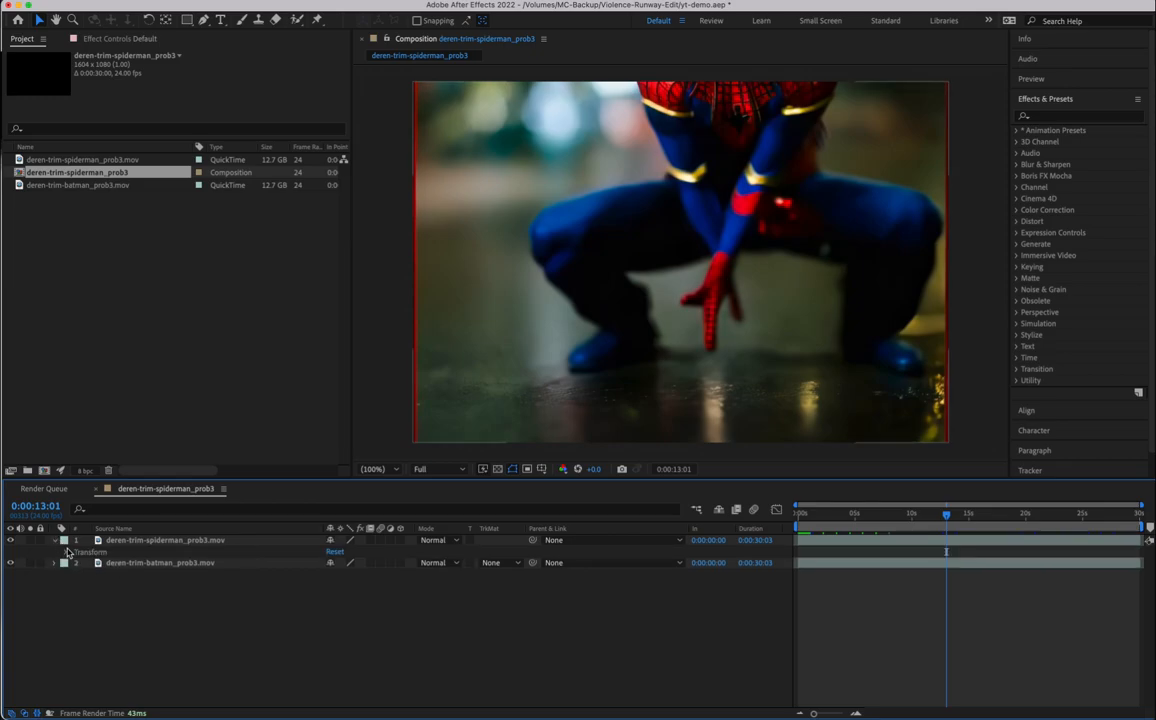
pyautogui.click(66, 551)
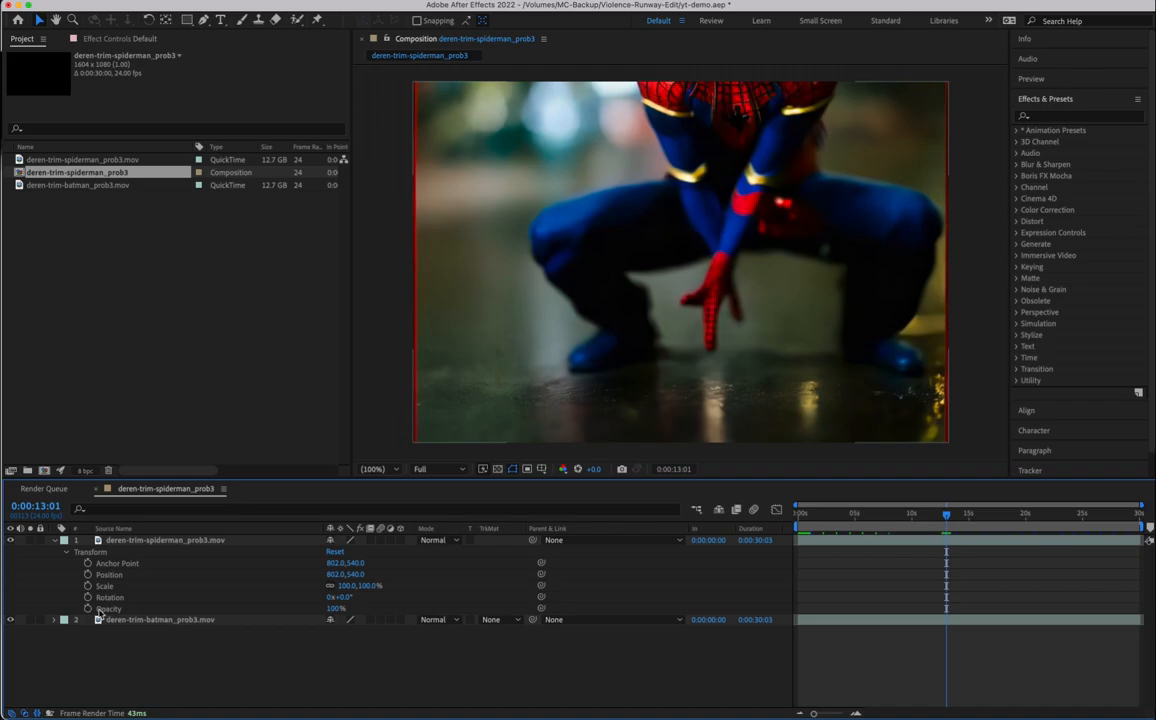
pyautogui.click(111, 541)
pyautogui.press('t')
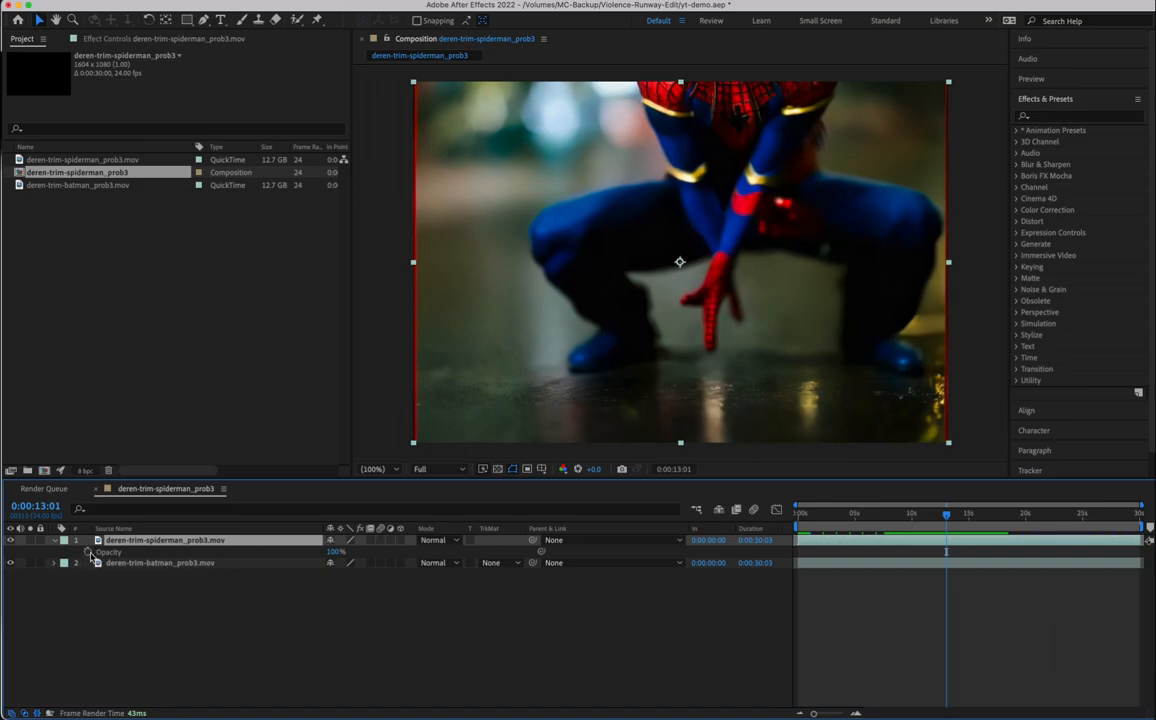
# Step: Enable an expression on the spiderman layer's Opacity and replace the default text with r= random(0,100)
pyautogui.press('alt')
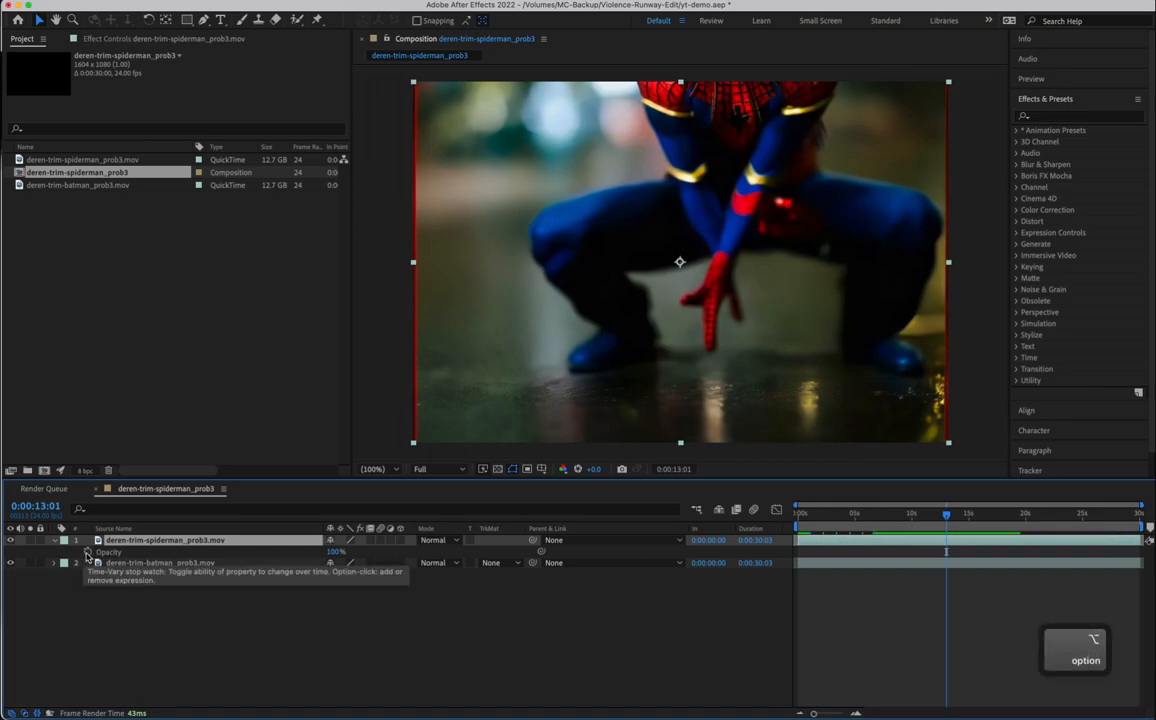
pyautogui.keyDown('alt'); pyautogui.click(87, 553); pyautogui.keyUp('alt')
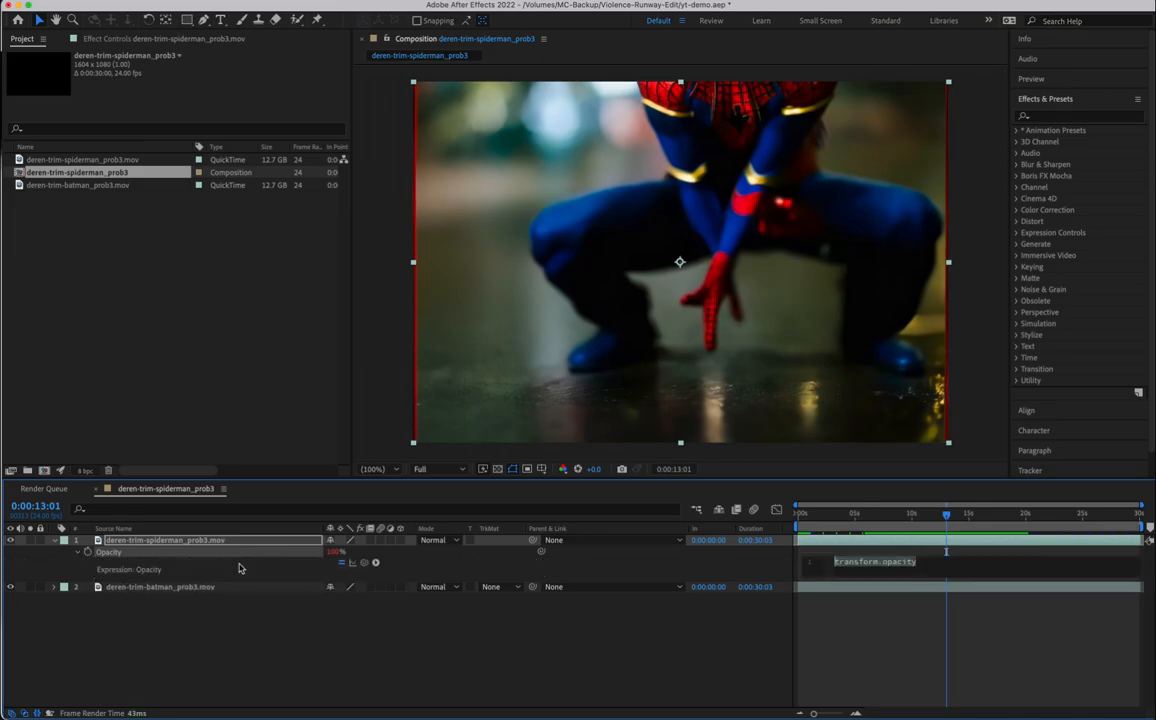
pyautogui.click(913, 562)
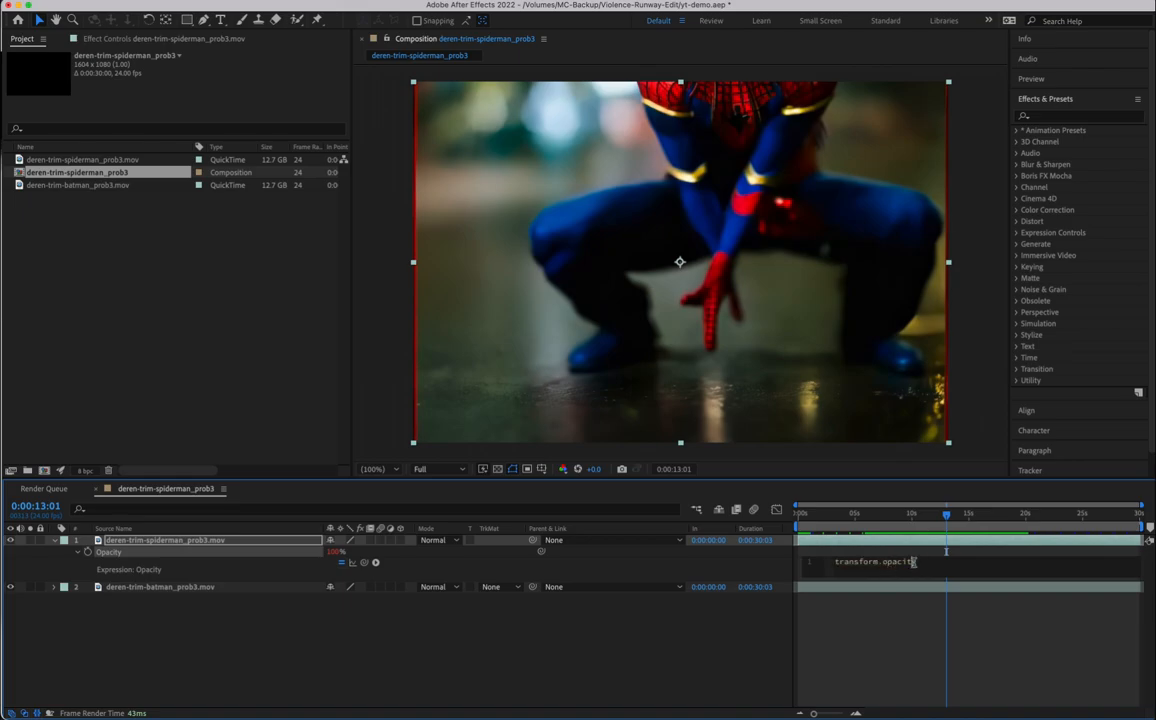
pyautogui.tripleClick(913, 562)
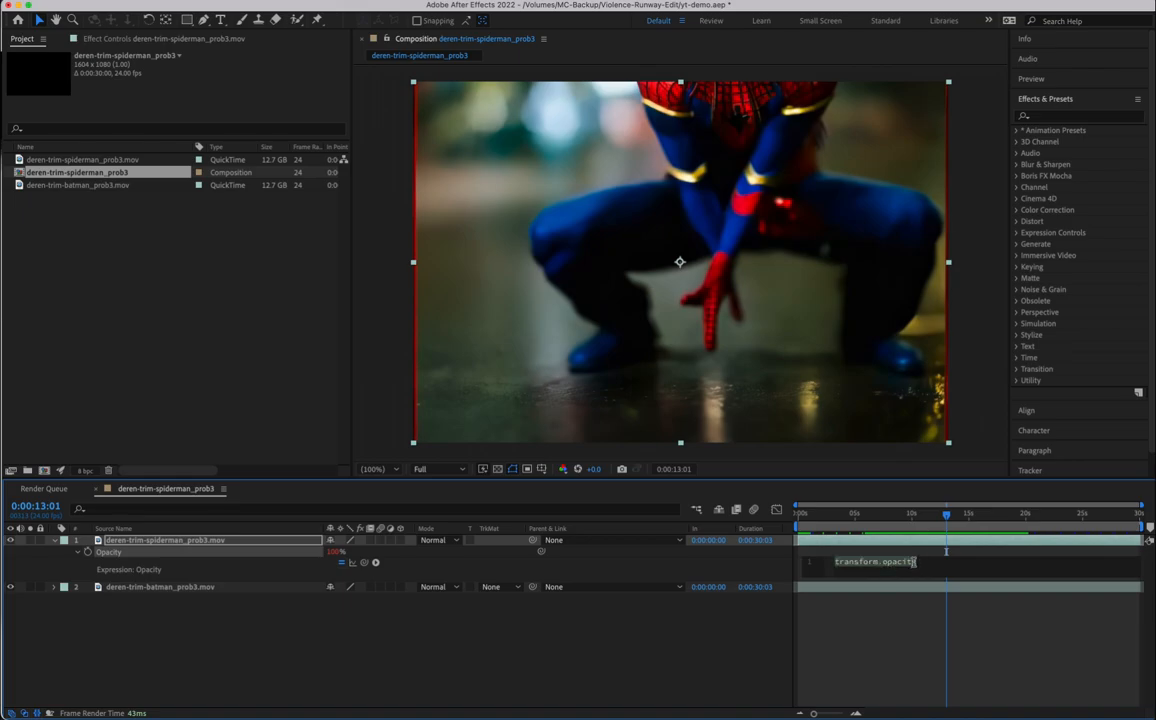
pyautogui.write('r -')
pyautogui.press('BackSpace')
pyautogui.press('BackSpace')
pyautogui.write('= random')
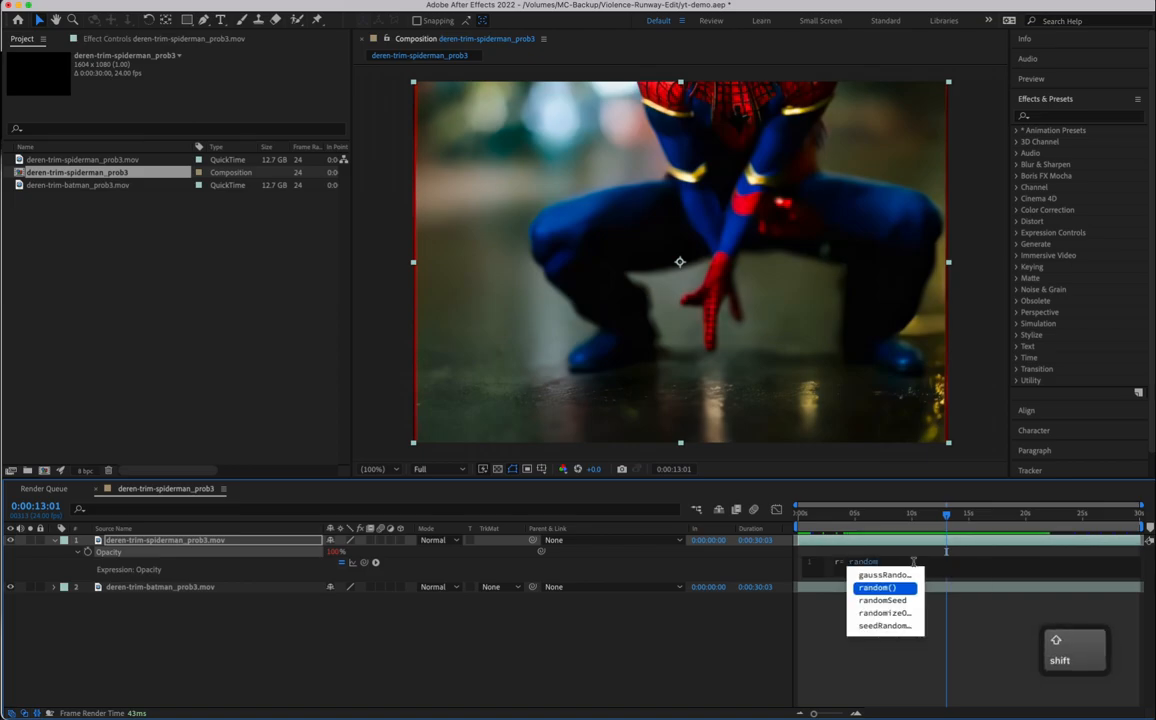
pyautogui.write('()')
pyautogui.press('Left')
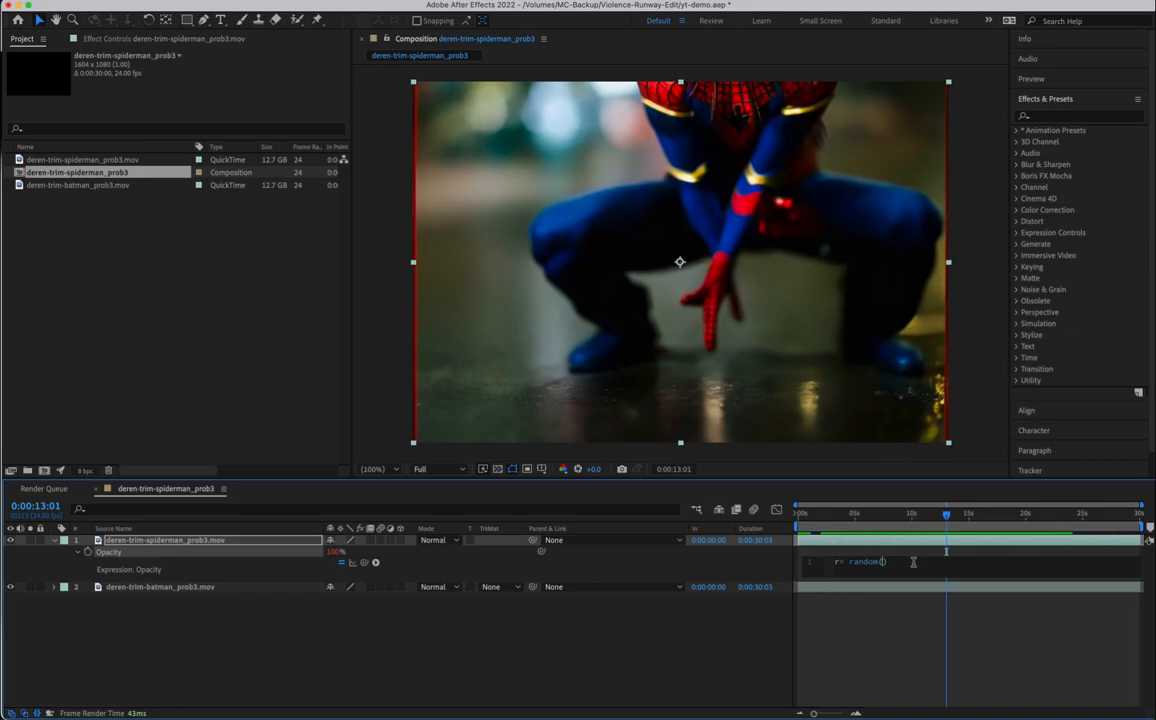
pyautogui.write('0,100')
# Step: Adjust the spacing of the opacity expression so its line reads r = random(0,100)
pyautogui.click(840, 562)
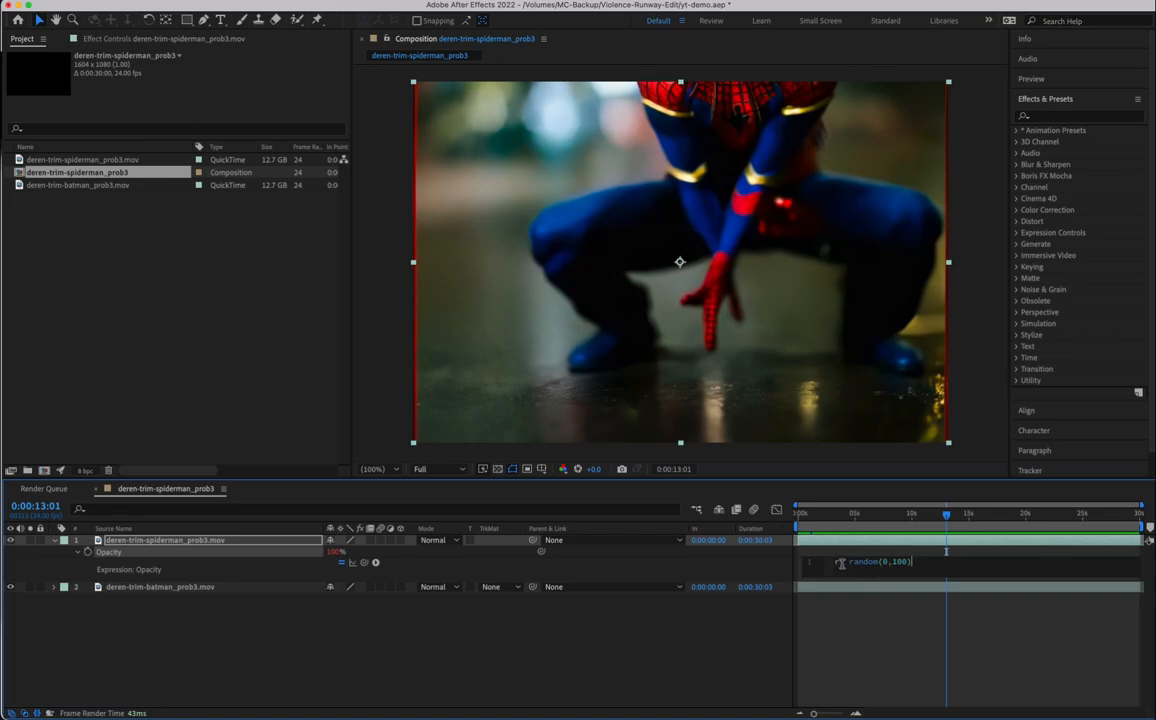
pyautogui.click(930, 563)
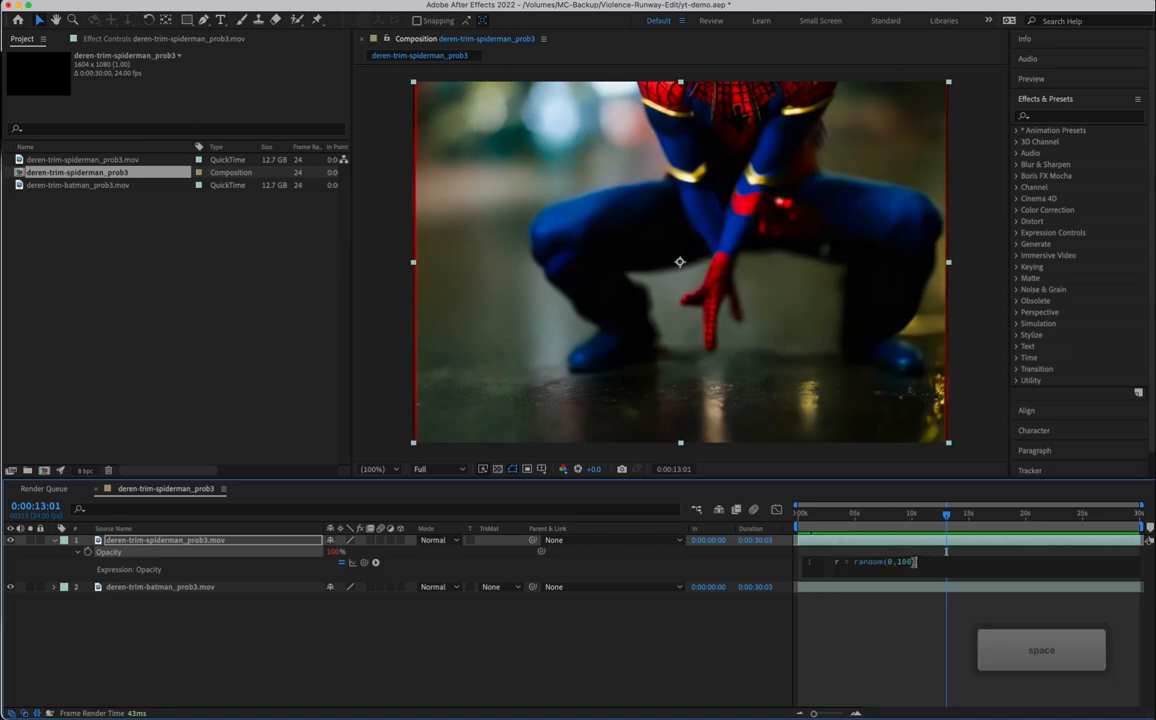
pyautogui.click(806, 562)
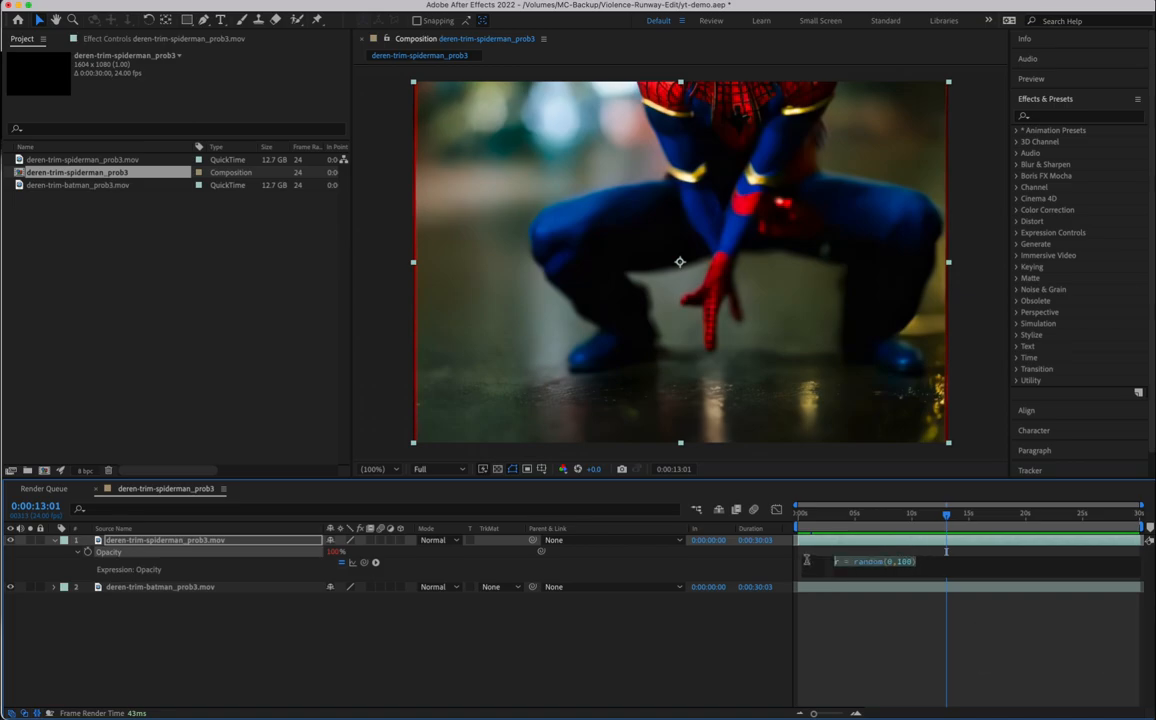
pyautogui.click(863, 562)
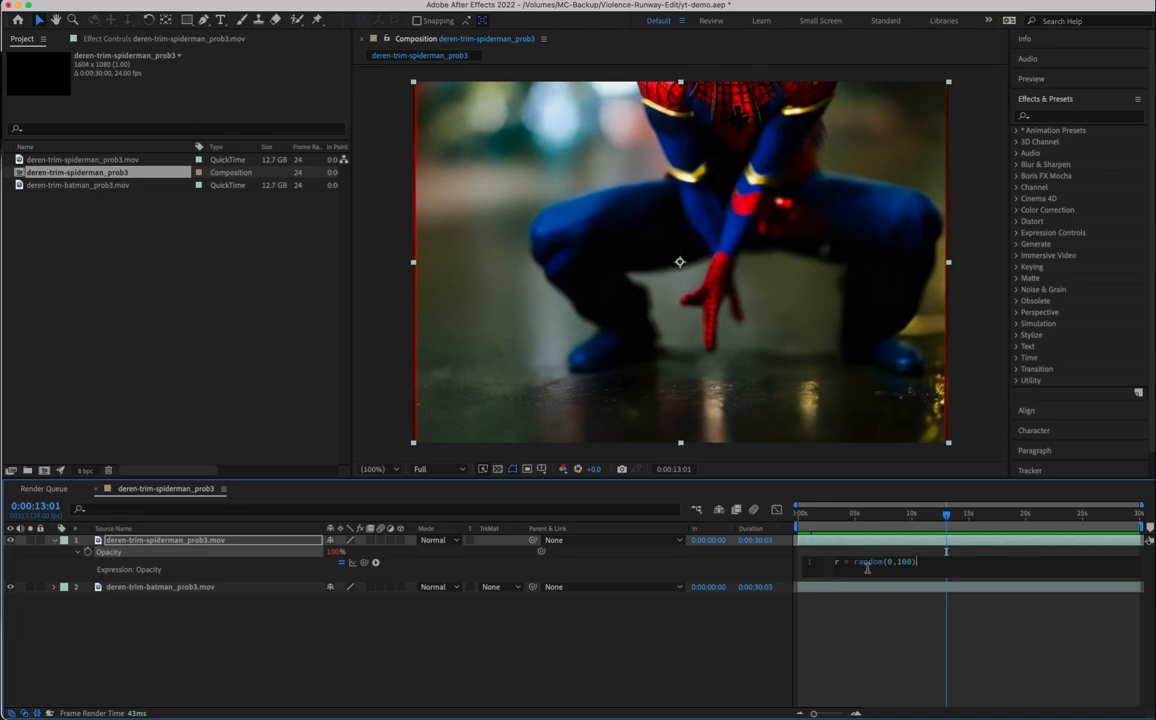
# Step: Add 0.0 as the second line of the opacity expression, apply it and scrub the composition to 0:00:08:12
pyautogui.click(908, 563)
pyautogui.press('Return')
pyautogui.write('0.0')
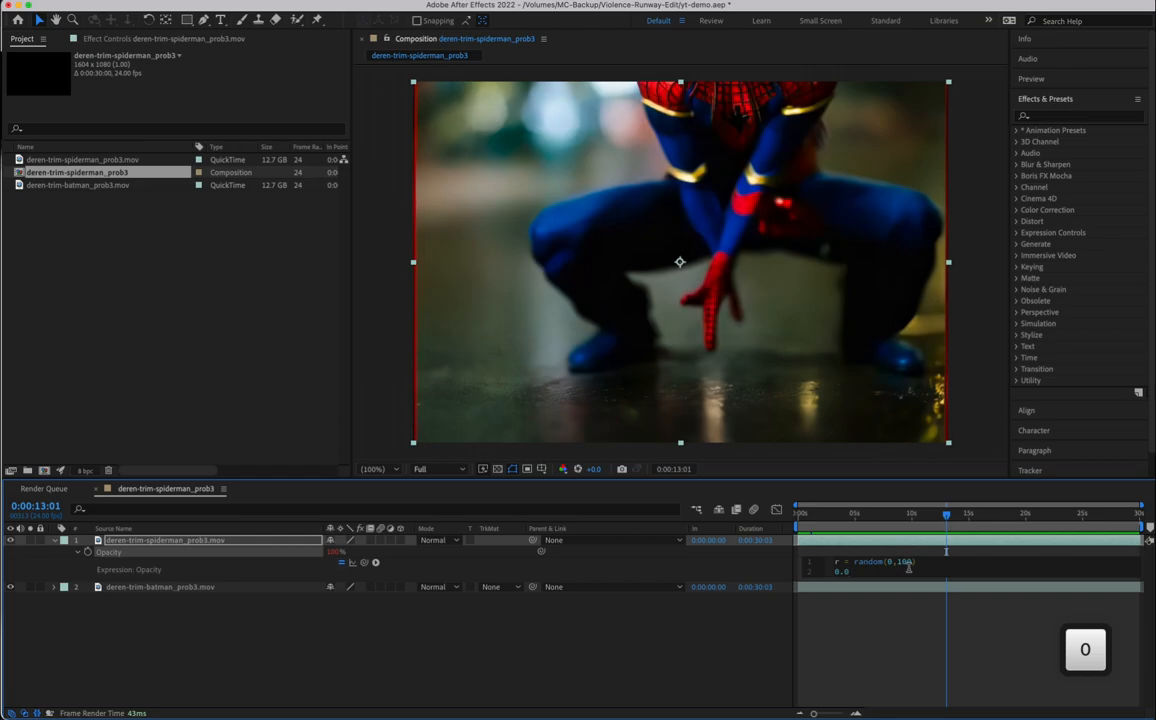
pyautogui.click(862, 624)
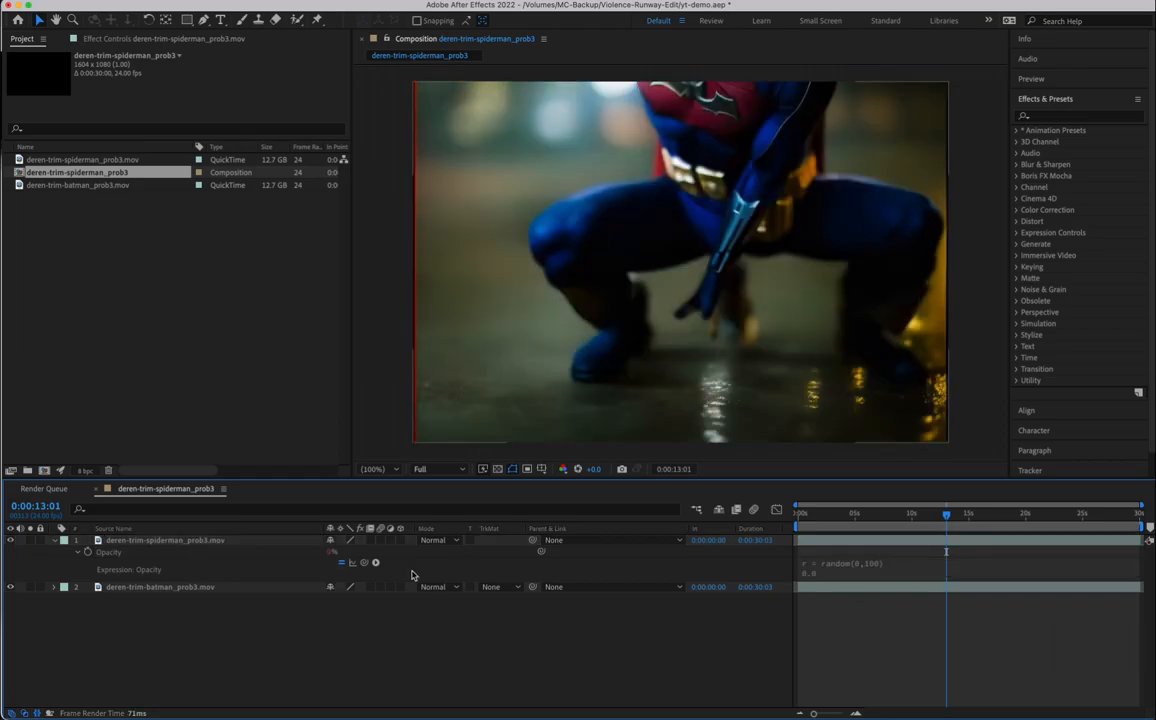
pyautogui.moveTo(797, 521); pyautogui.dragTo(895, 514)
# Step: Replace the 0.0 line of the opacity expression with the conditional r < 50.0 ? 0 : 100
pyautogui.click(845, 573)
pyautogui.click(857, 573)
pyautogui.moveTo(857, 573); pyautogui.dragTo(834, 573)
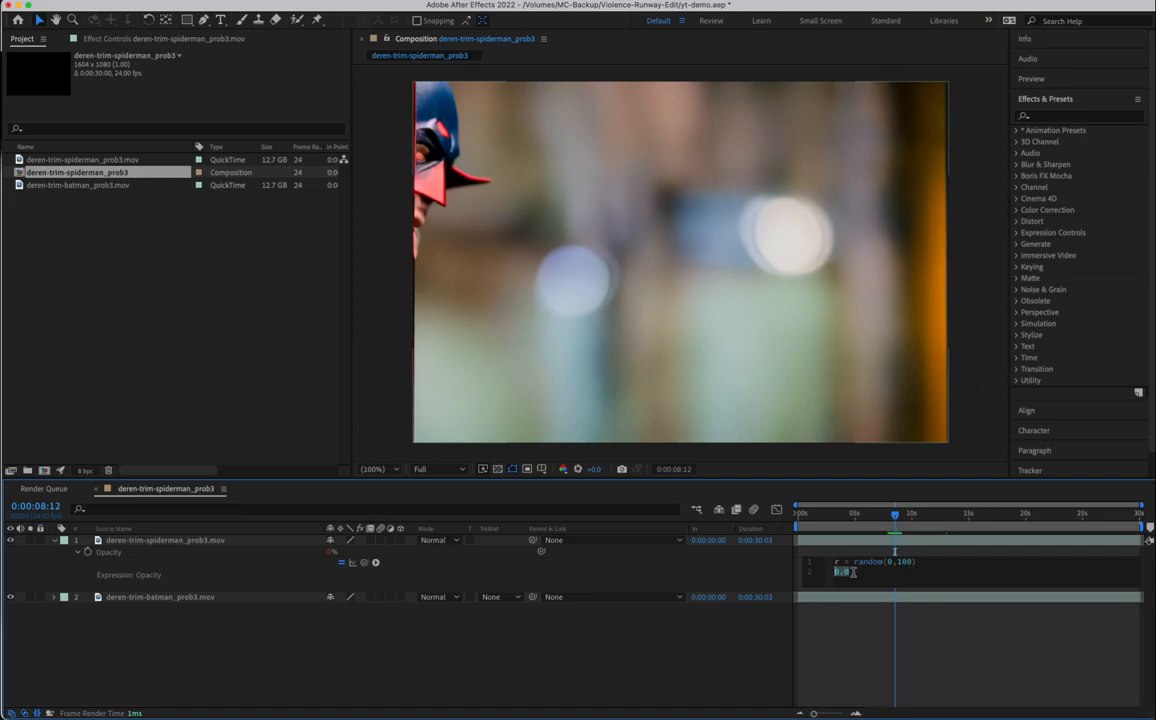
pyautogui.write('r')
pyautogui.press('BackSpace')
pyautogui.press('BackSpace')
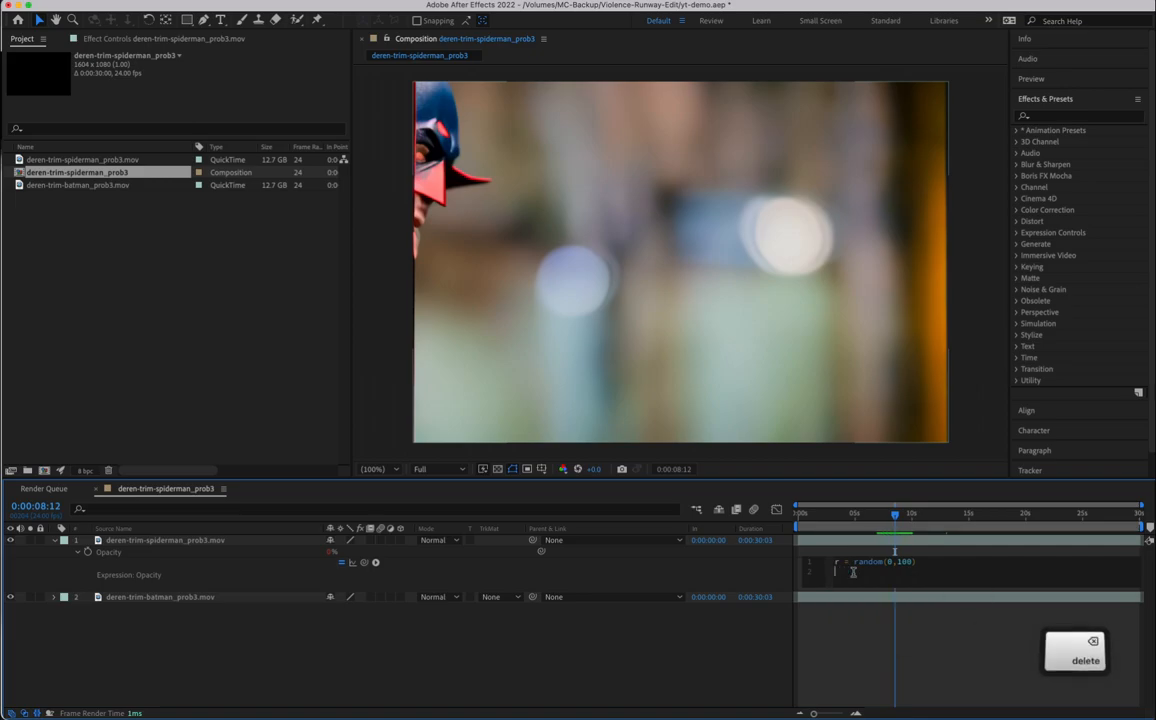
pyautogui.write('r < ')
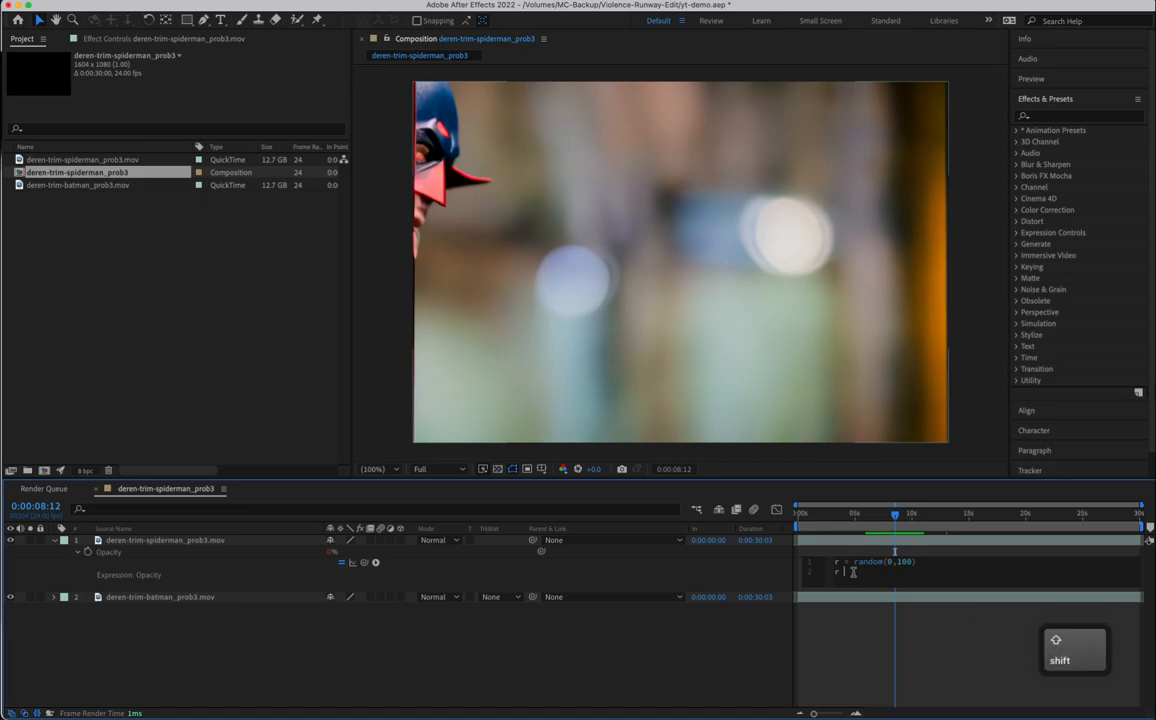
pyautogui.write('50.0')
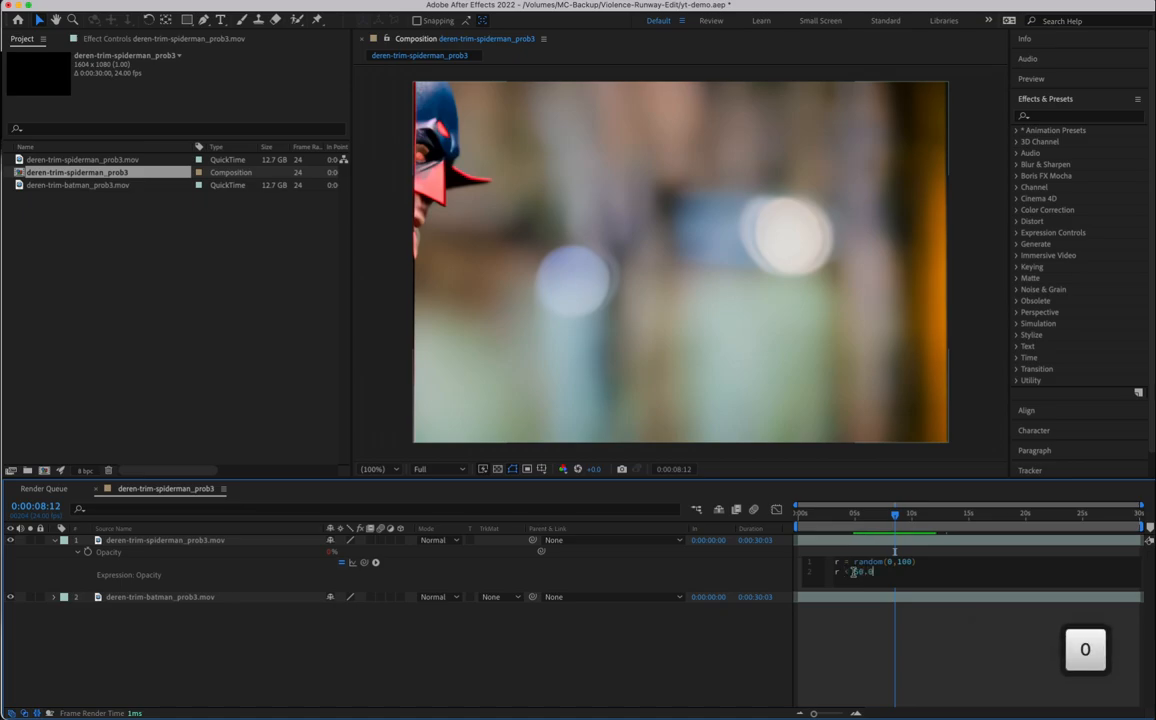
pyautogui.write(' ? ')
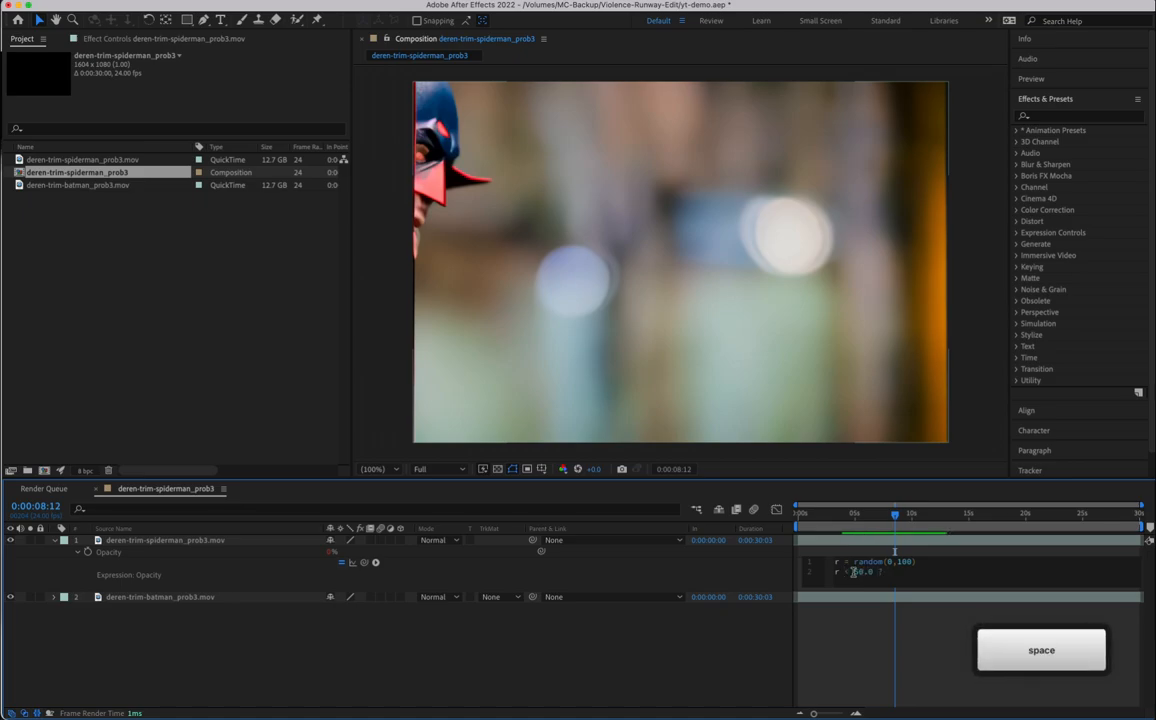
pyautogui.write('1')
pyautogui.press('BackSpace')
pyautogui.write('0')
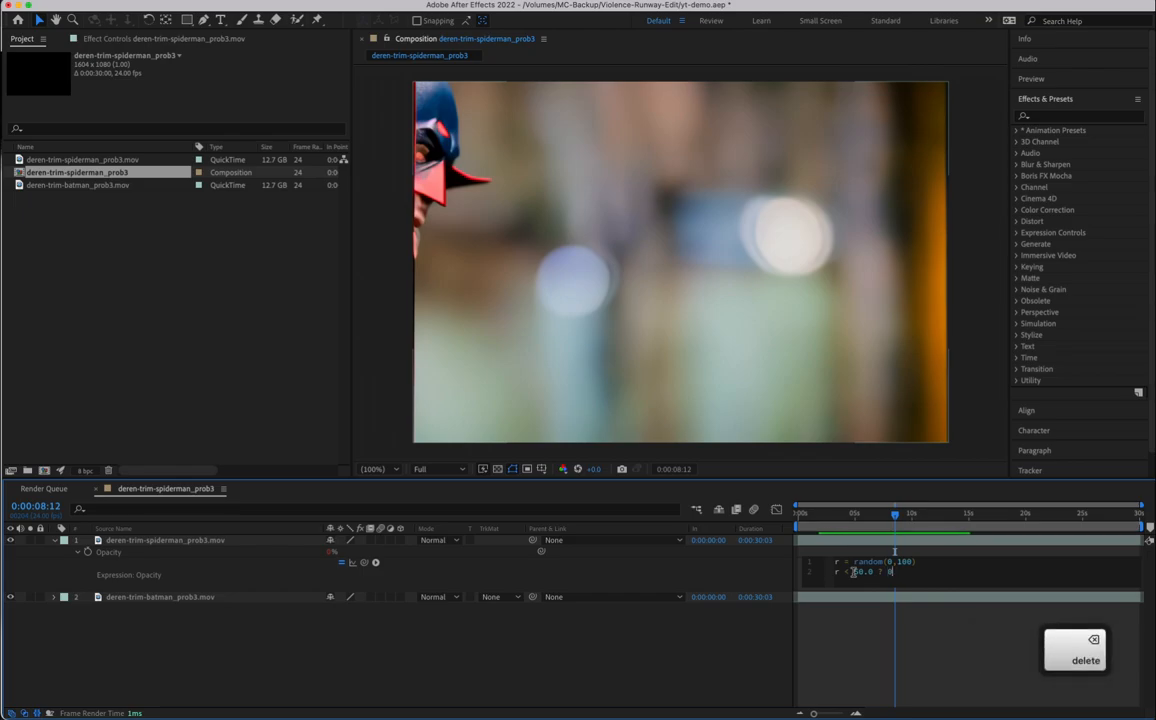
pyautogui.write(' : 100.')
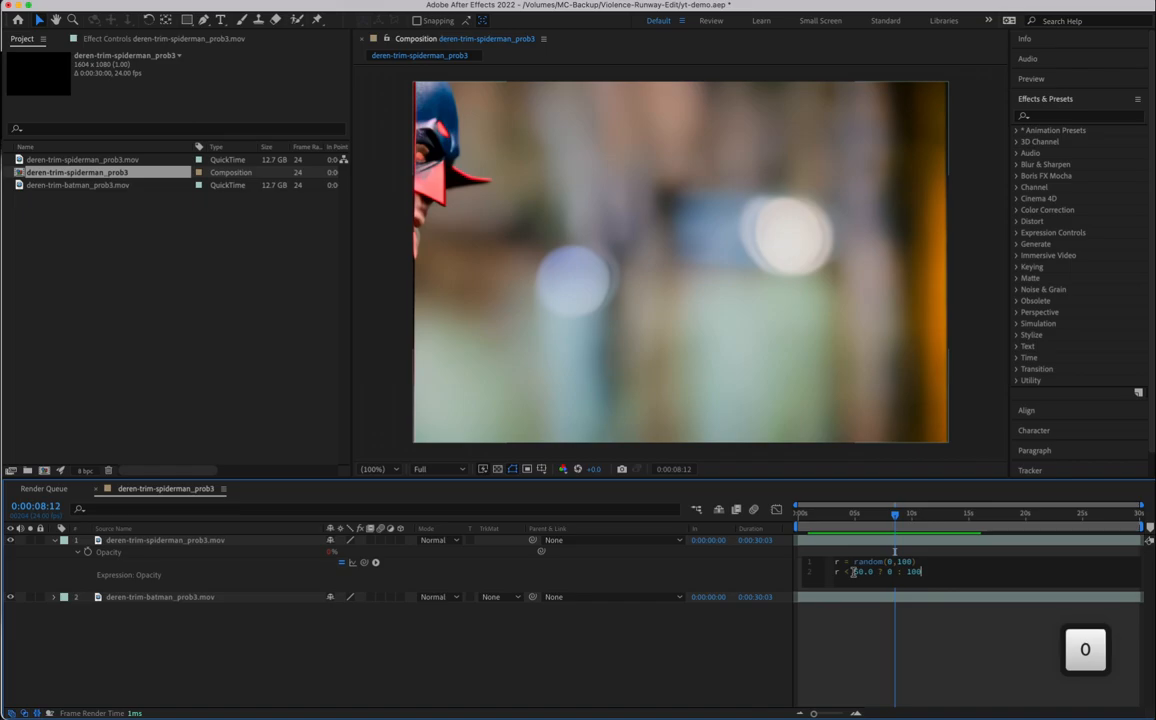
# Step: Write the conditional's two results as decimals so the line reads r < 50.0 ? 0.0 : 100.0
pyautogui.press('Left')
pyautogui.press('Left')
pyautogui.write('.')
pyautogui.press('Right')
pyautogui.press('Right')
pyautogui.press('Left')
pyautogui.press('Left')
pyautogui.write('0')
pyautogui.press('Right')
pyautogui.press('Right')
pyautogui.press('Right')
pyautogui.press('Right')
pyautogui.press('Right')
pyautogui.press('Right')
pyautogui.press('Right')
pyautogui.write('0')
# Step: Review the random line, the 50.0 threshold and both result values, and apply the finished opacity expression
pyautogui.moveTo(915, 562); pyautogui.dragTo(834, 563)
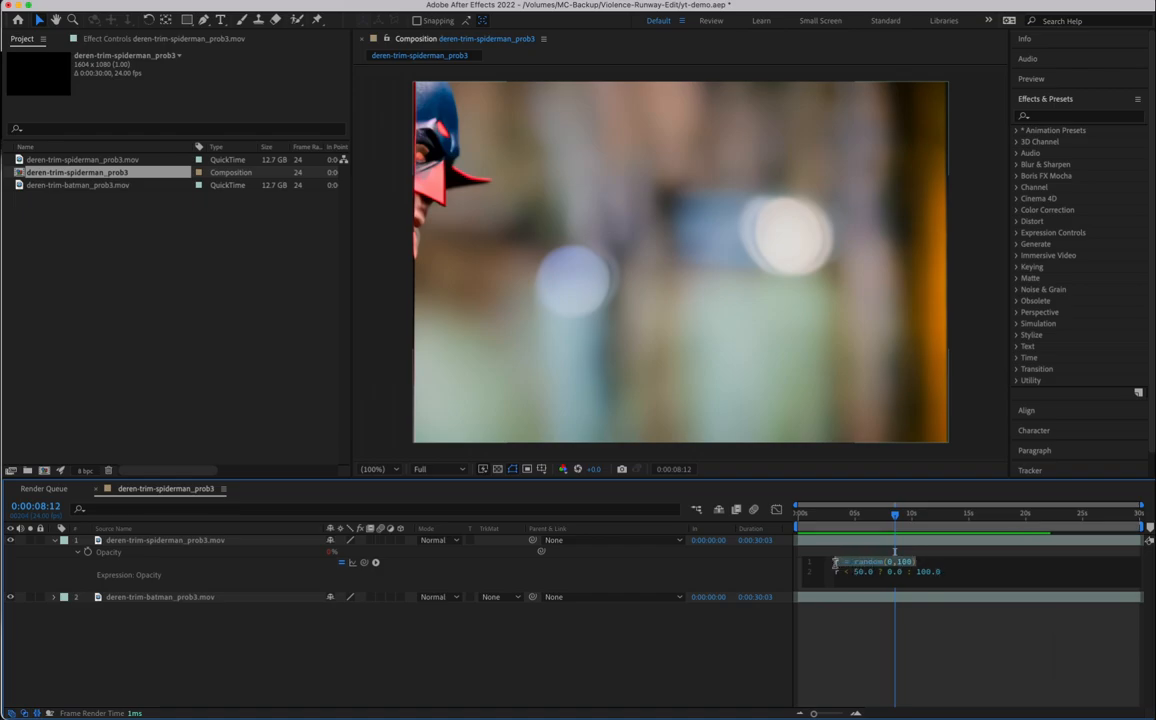
pyautogui.click(859, 571)
pyautogui.moveTo(853, 571); pyautogui.dragTo(873, 572)
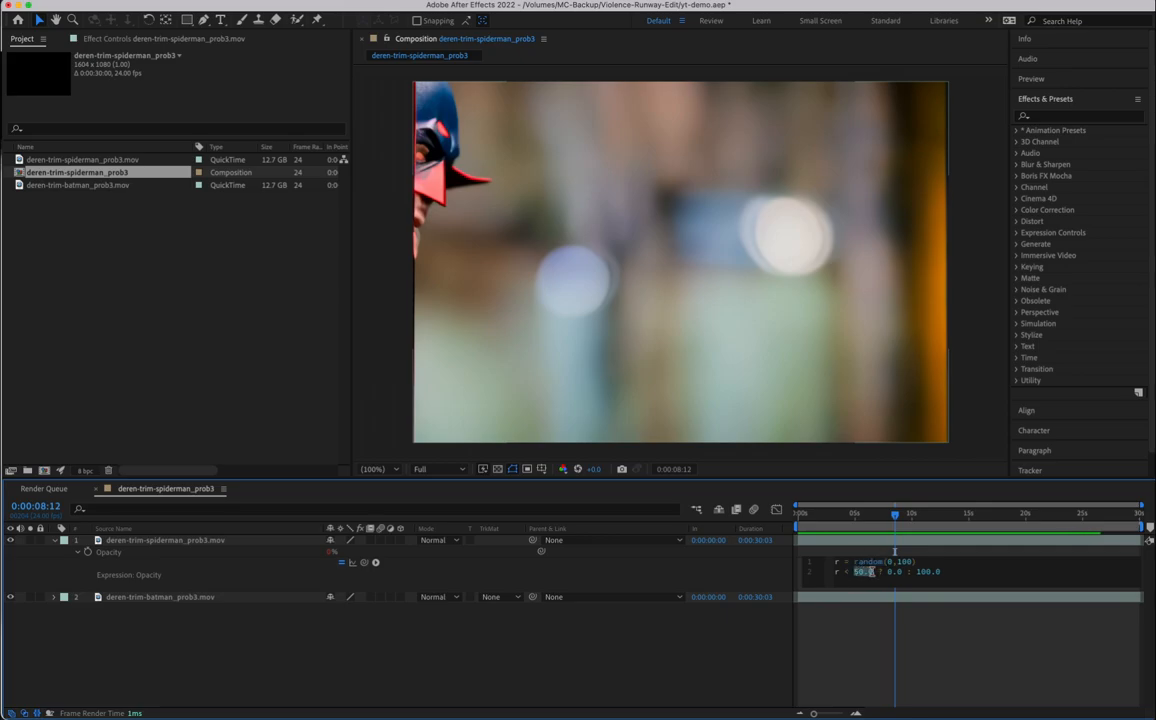
pyautogui.doubleClick(894, 572)
pyautogui.doubleClick(916, 571)
pyautogui.click(943, 572)
pyautogui.click(857, 645)
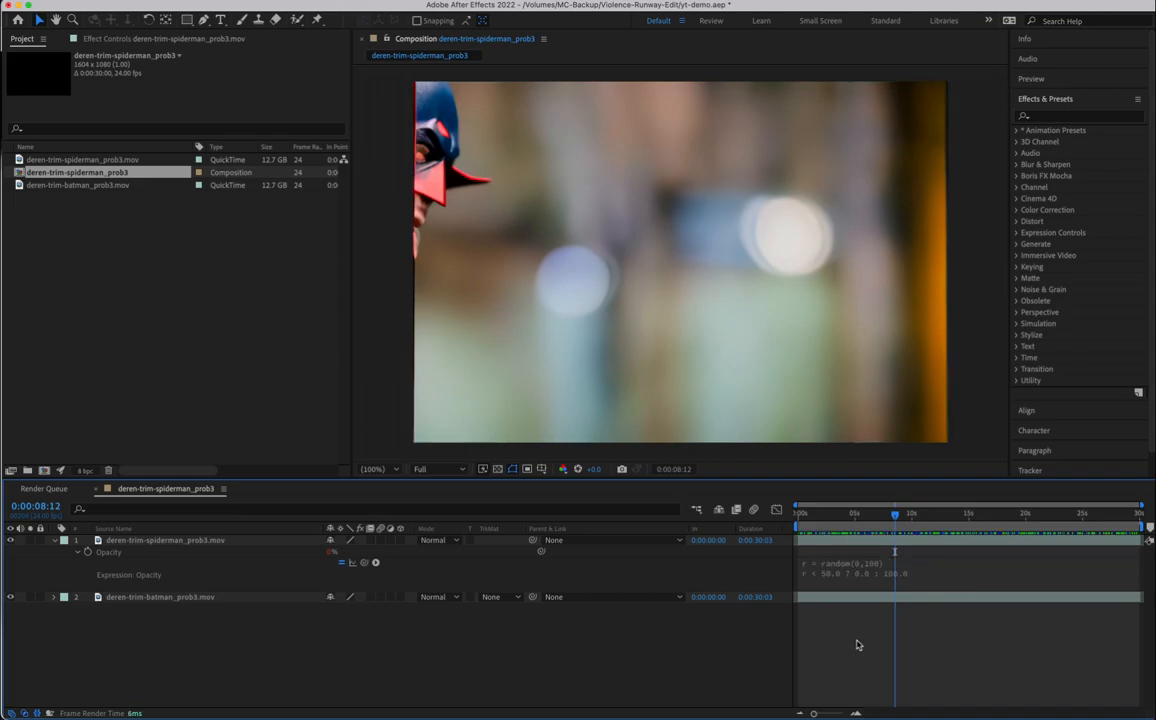
# Step: Return to the first frame and step forward frame by frame through the composition's opening to inspect the random clip switching
pyautogui.click(802, 520)
pyautogui.moveTo(802, 520); pyautogui.dragTo(799, 520)
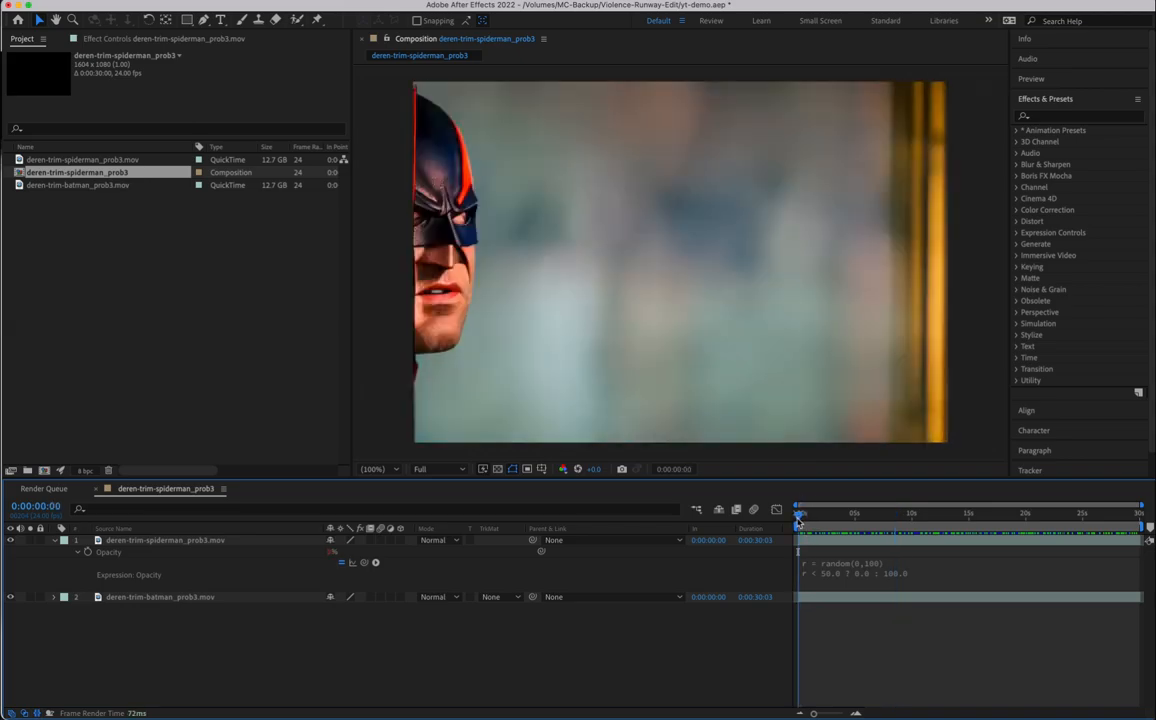
pyautogui.press('super+Right')
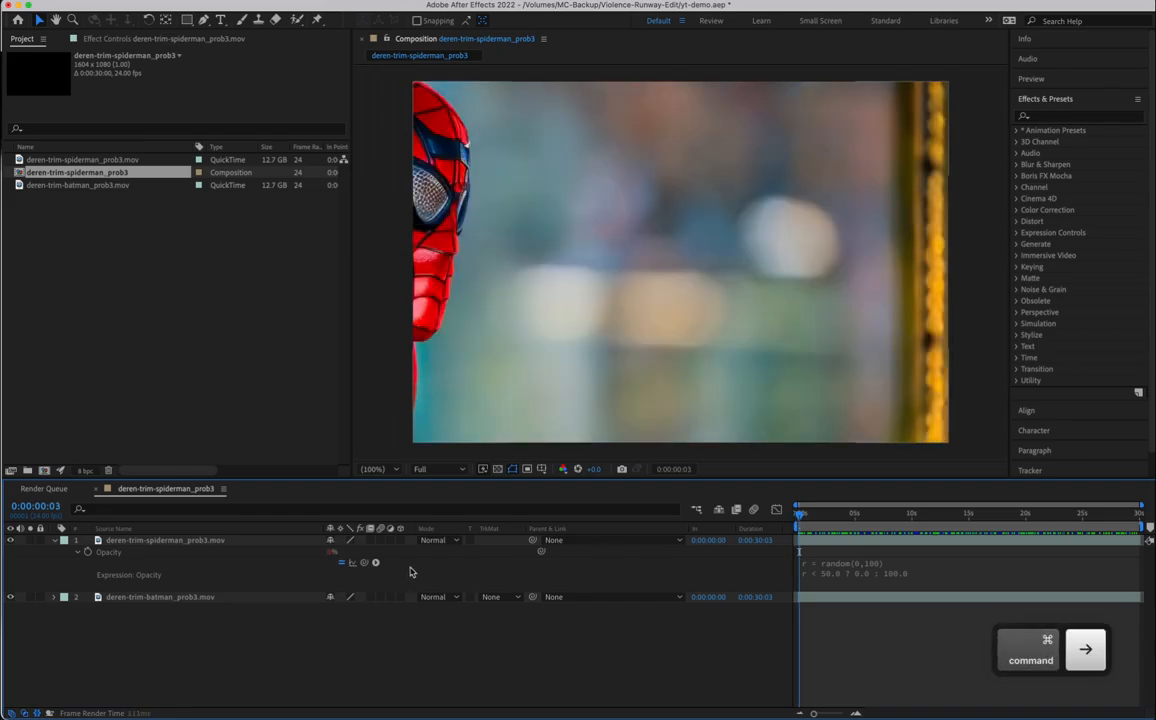
pyautogui.press('super+Right')
pyautogui.press('super+Right')
pyautogui.press('super+Right')
pyautogui.press('super+Right')
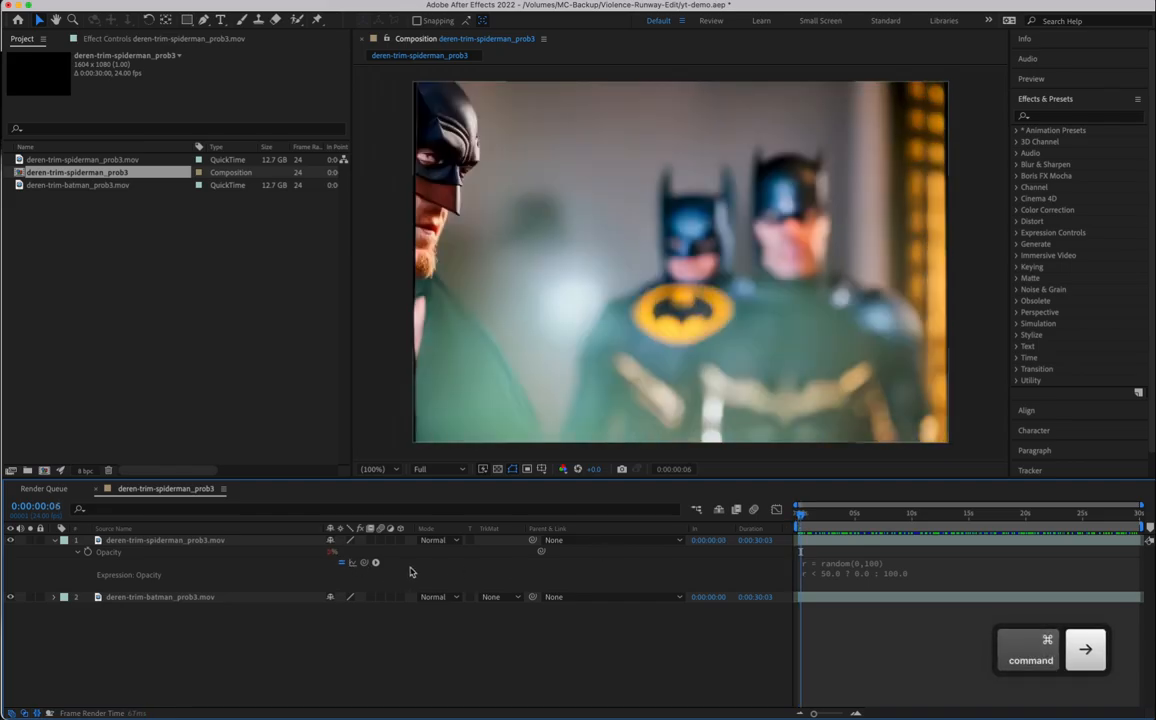
# Step: Preview the composition from its first frame to 0:00:08:16
pyautogui.moveTo(804, 516)
pyautogui.mouseDown()
pyautogui.moveTo(968, 516)
pyautogui.moveTo(797, 516)
pyautogui.mouseUp()
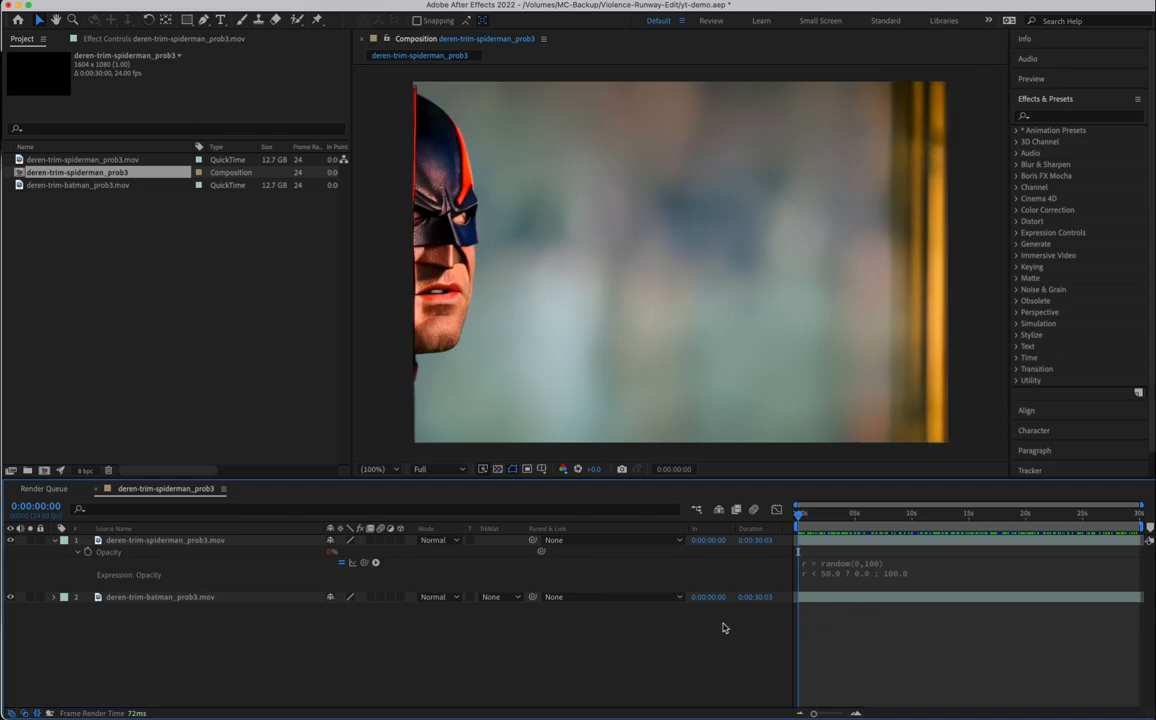
pyautogui.press('space')
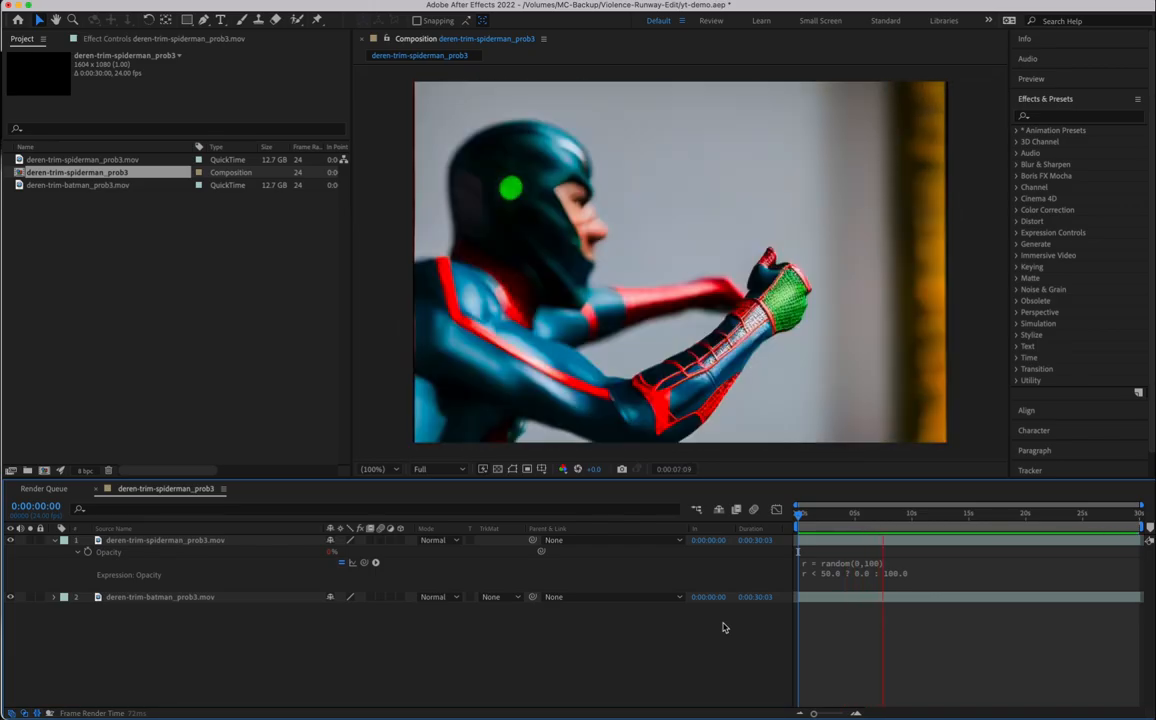
pyautogui.press('space')
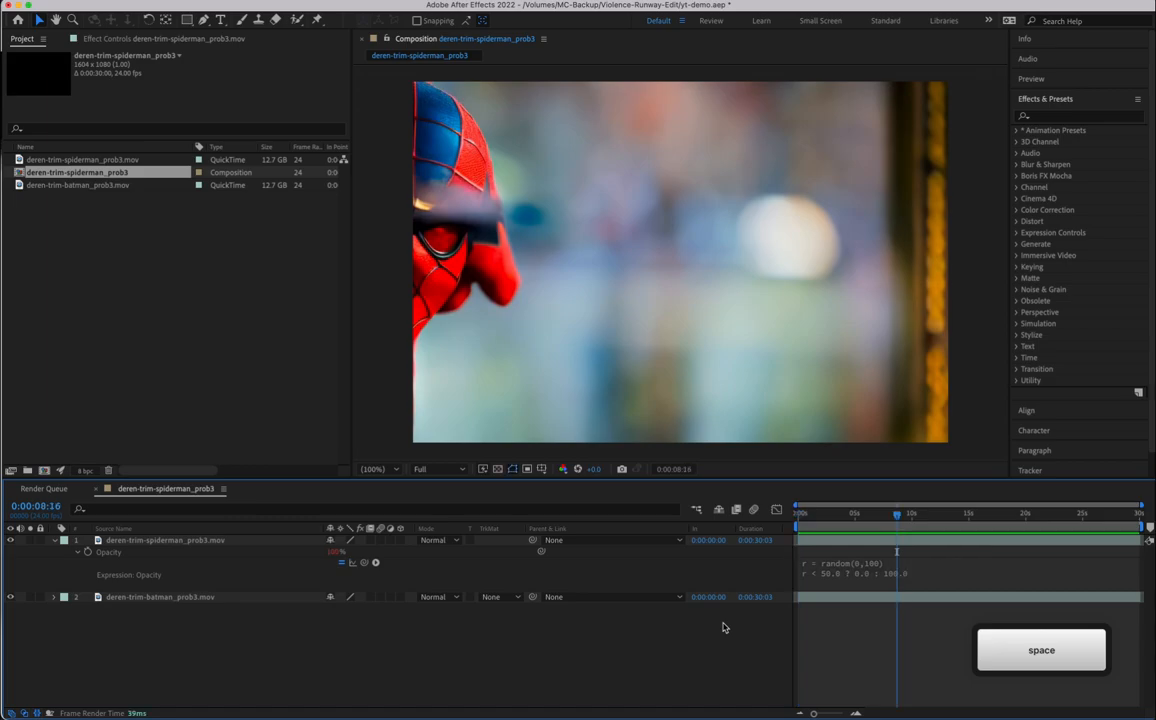
# Step: Save the project and duplicate the simple random composition
pyautogui.press('super+s')
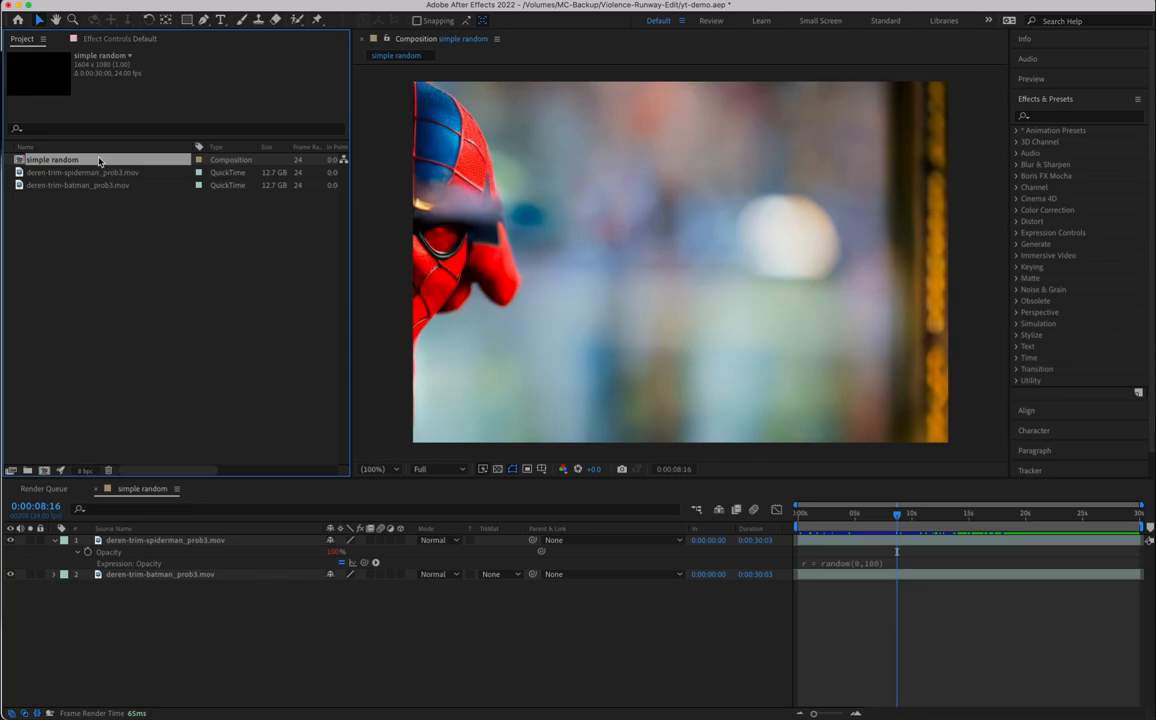
pyautogui.press('super+c')
pyautogui.press('super+v')
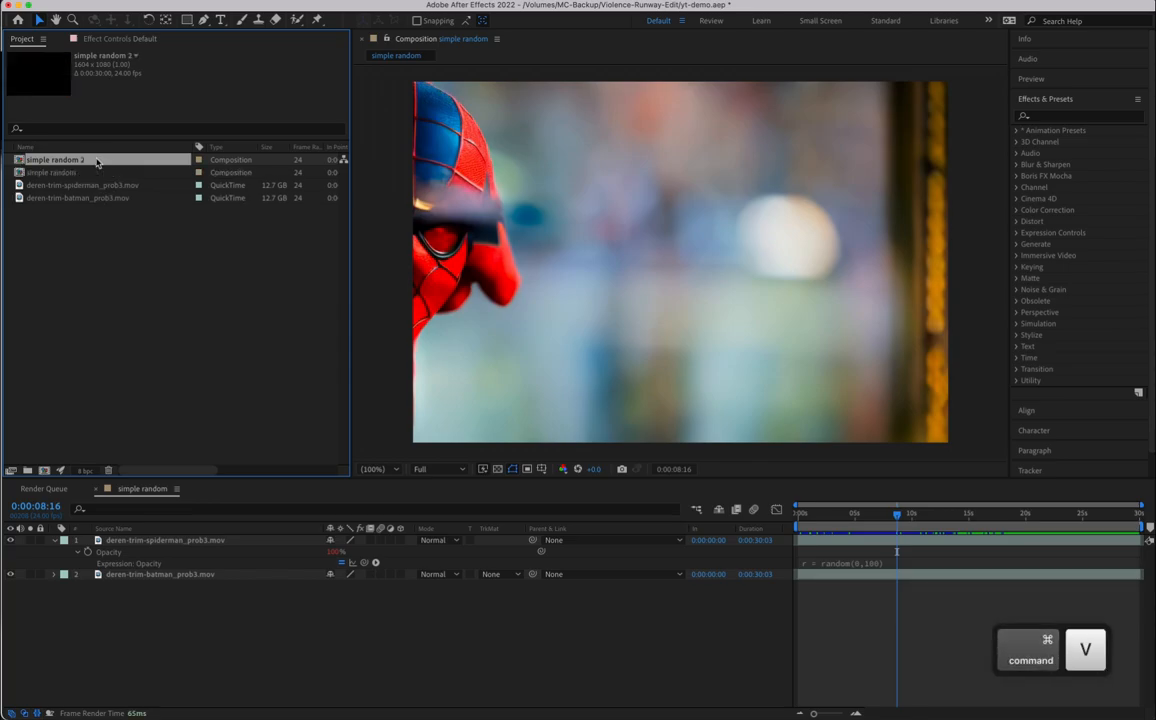
# Step: Open the simple random 2 composition and reveal the opacity expression of its spiderman layer
pyautogui.doubleClick(85, 162)
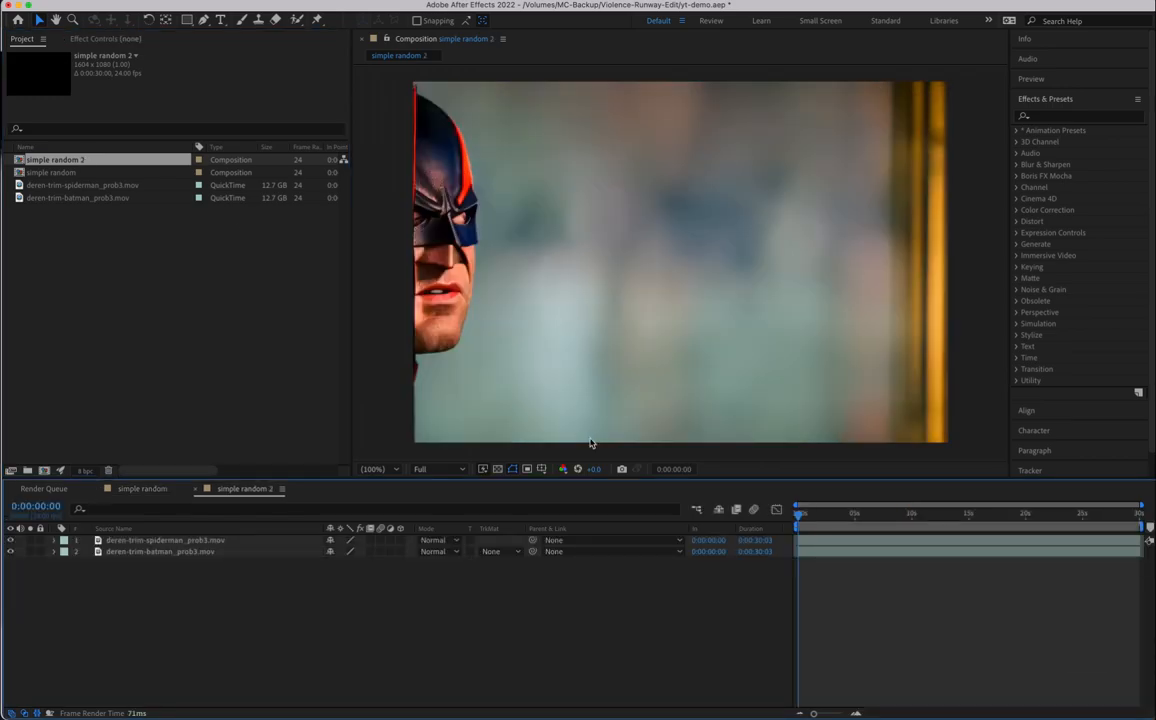
pyautogui.click(152, 540)
pyautogui.press('t')
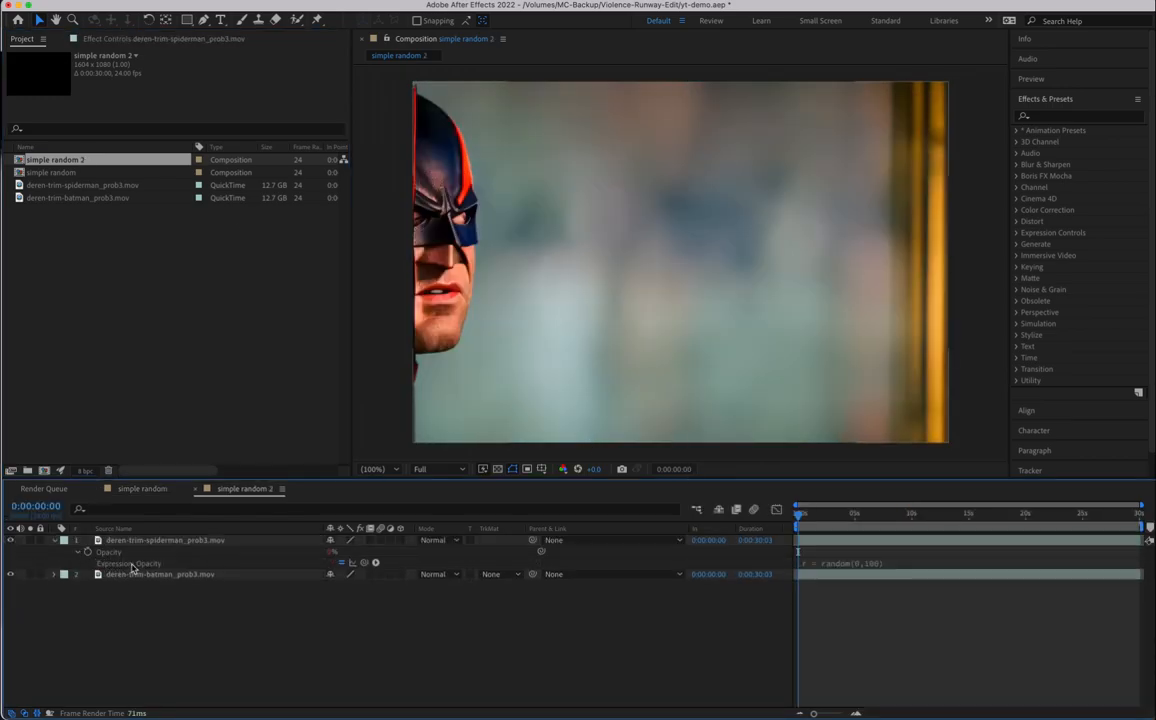
# Step: Add ttf = timeToFrames() as a new first line of the spiderman layer's opacity expression
pyautogui.click(834, 562)
pyautogui.click(838, 571)
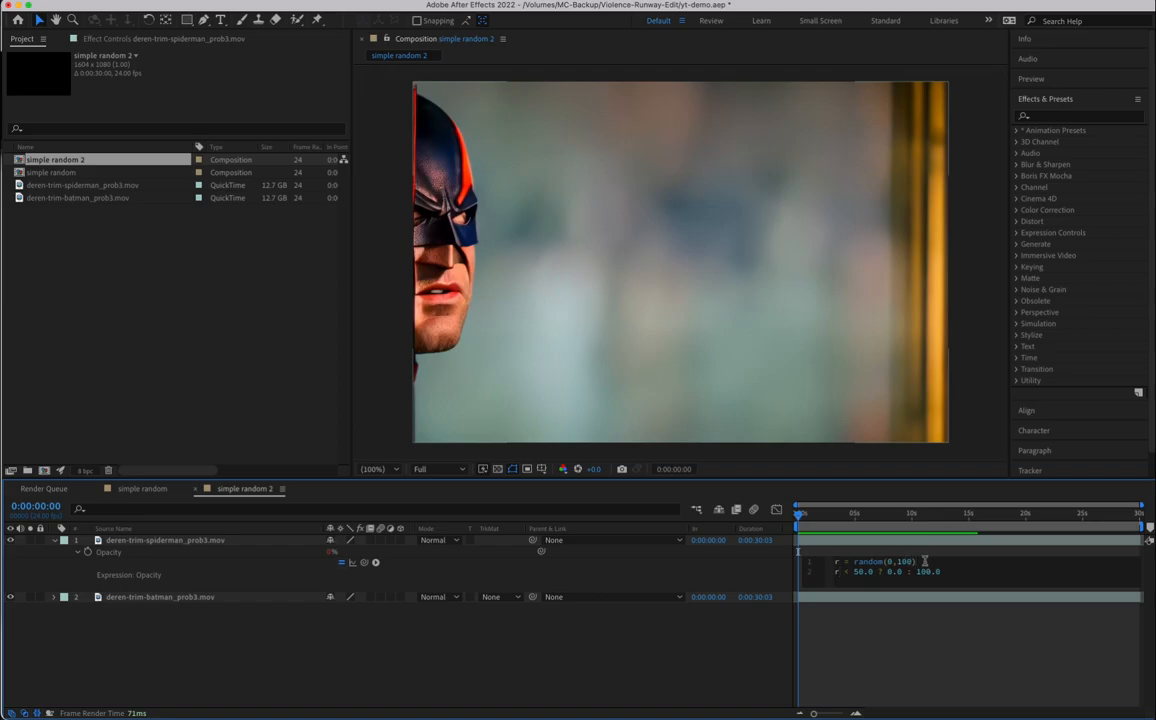
pyautogui.press('Up')
pyautogui.press('Return')
pyautogui.press('Up')
pyautogui.write('ttf ==')
pyautogui.press('BackSpace')
pyautogui.press('BackSpace')
pyautogui.write('time')
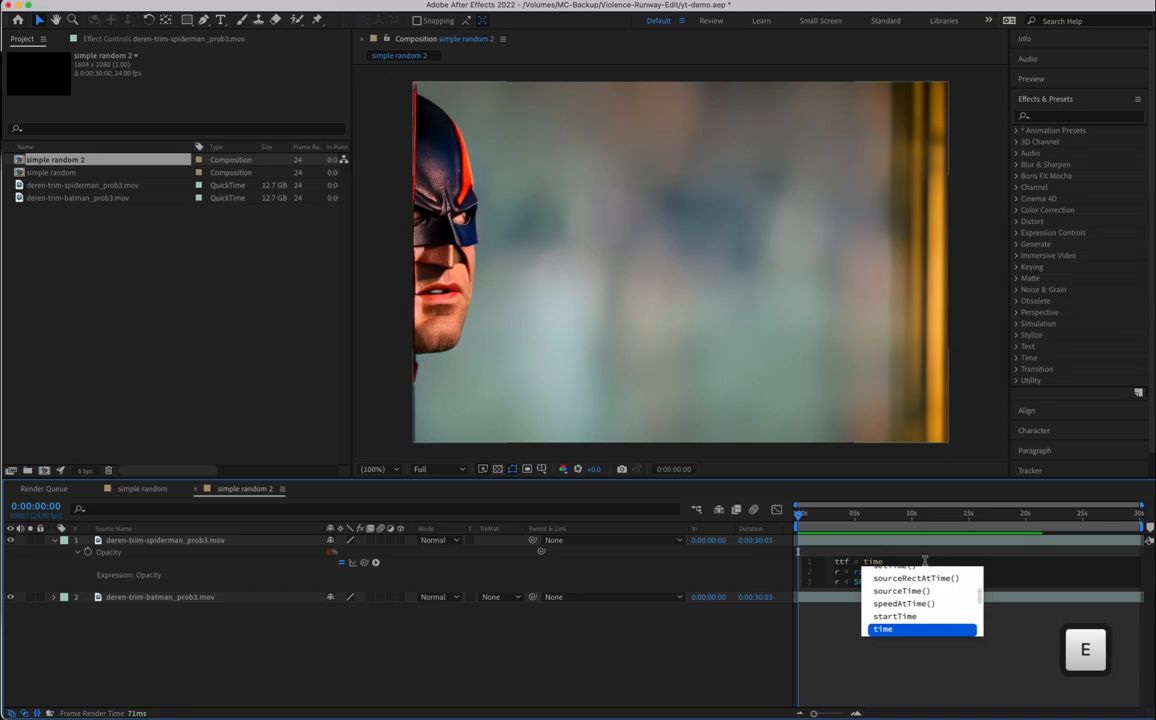
pyautogui.write('To')
pyautogui.press('Down')
pyautogui.press('Down')
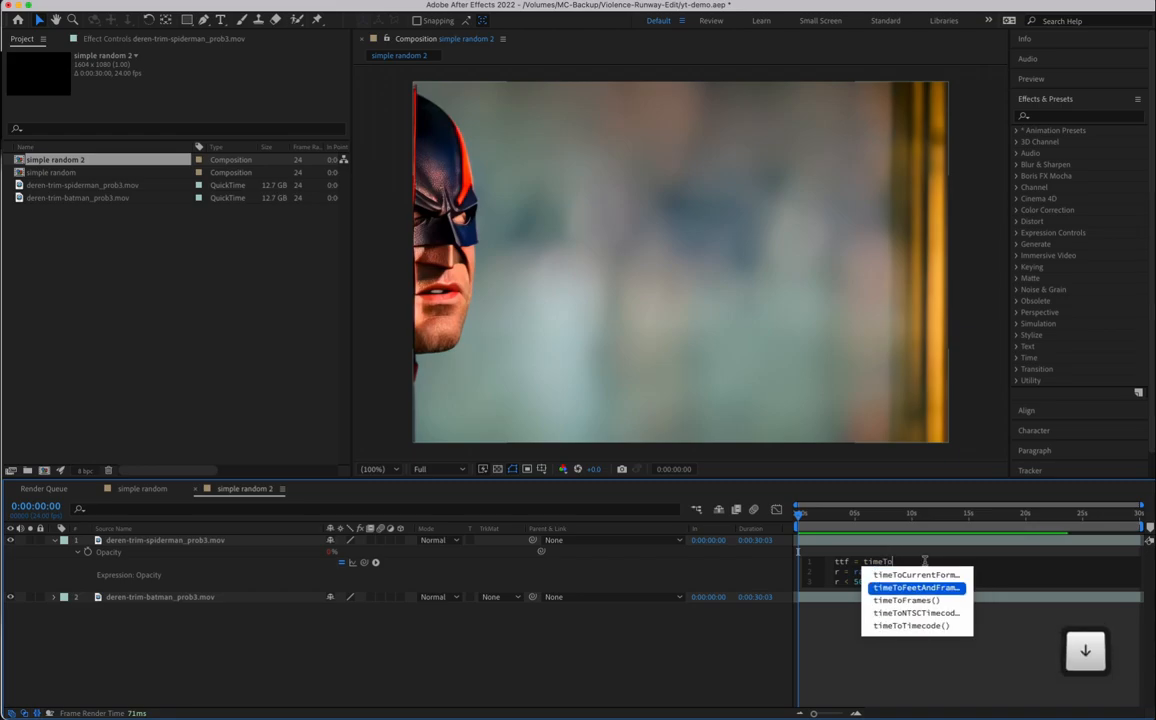
pyautogui.press('Return')
pyautogui.moveTo(938, 563); pyautogui.dragTo(836, 563)
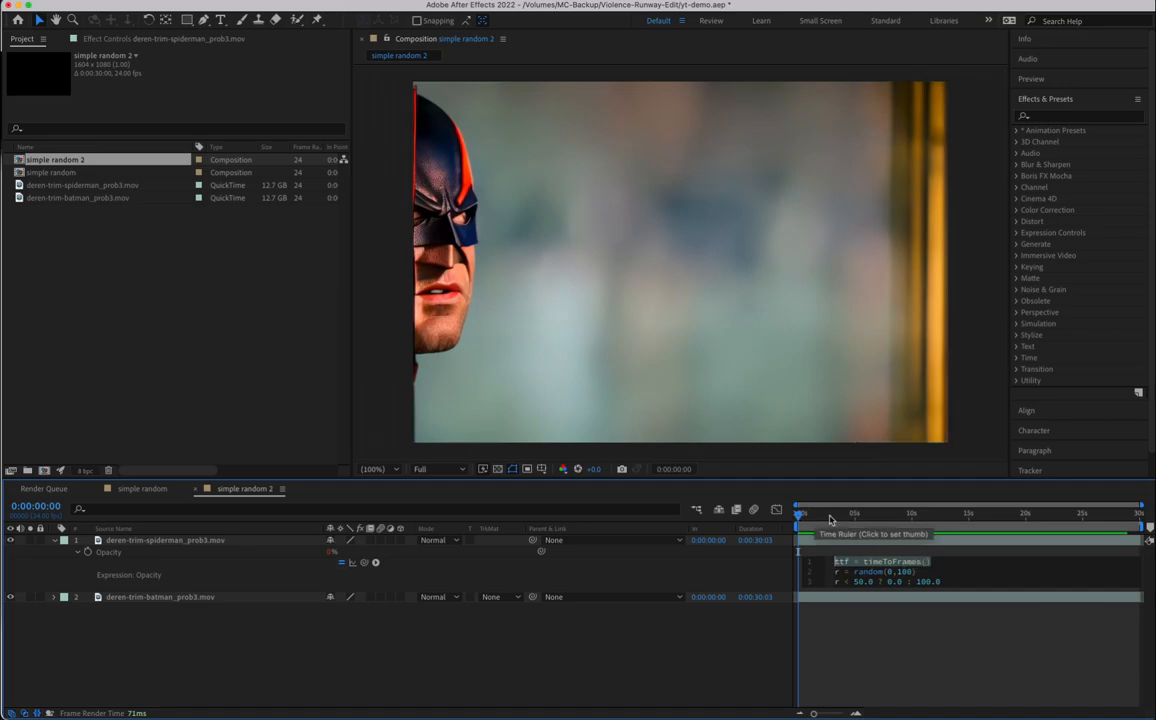
pyautogui.click(860, 569)
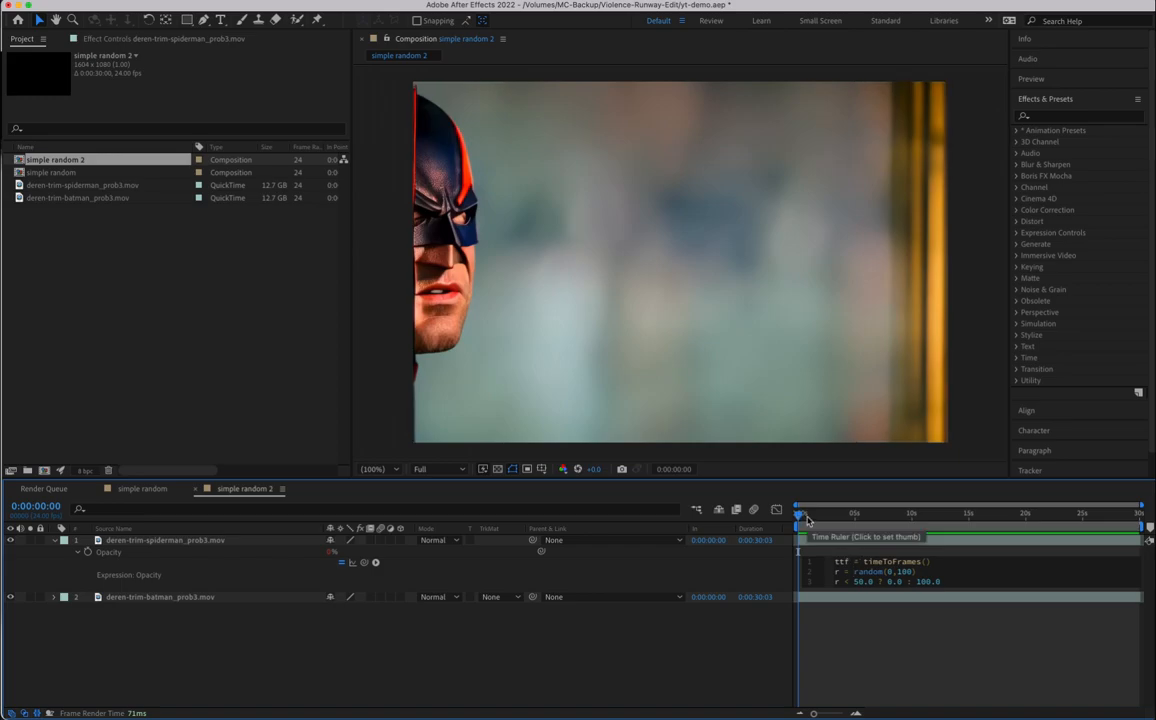
# Step: Comment out the random and conditional lines of the opacity expression with //
pyautogui.moveTo(942, 581); pyautogui.dragTo(834, 572)
pyautogui.press('super+slash')
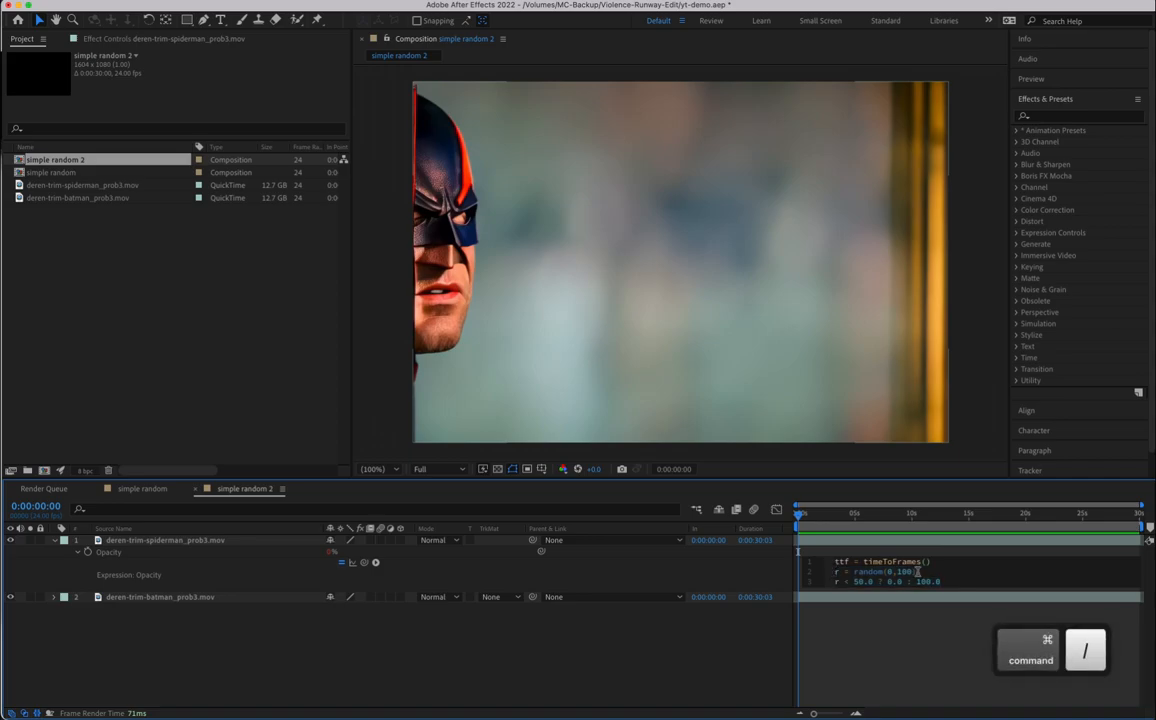
pyautogui.press('super+slash')
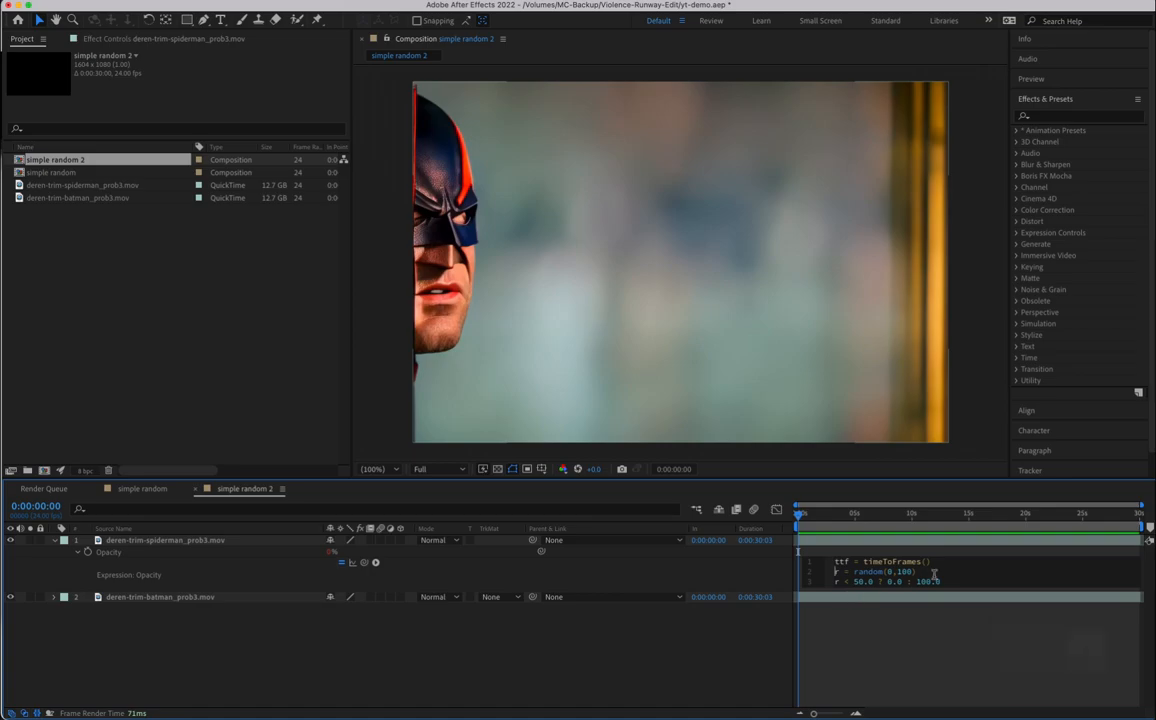
pyautogui.write('//')
pyautogui.press('Down')
pyautogui.press('Left')
pyautogui.press('Left')
pyautogui.write('//')
pyautogui.press('Down')
# Step: Add ttf as the expression's last line, apply it, and scrub to 0:00:02:04 and back to check the opacity value
pyautogui.press('Return')
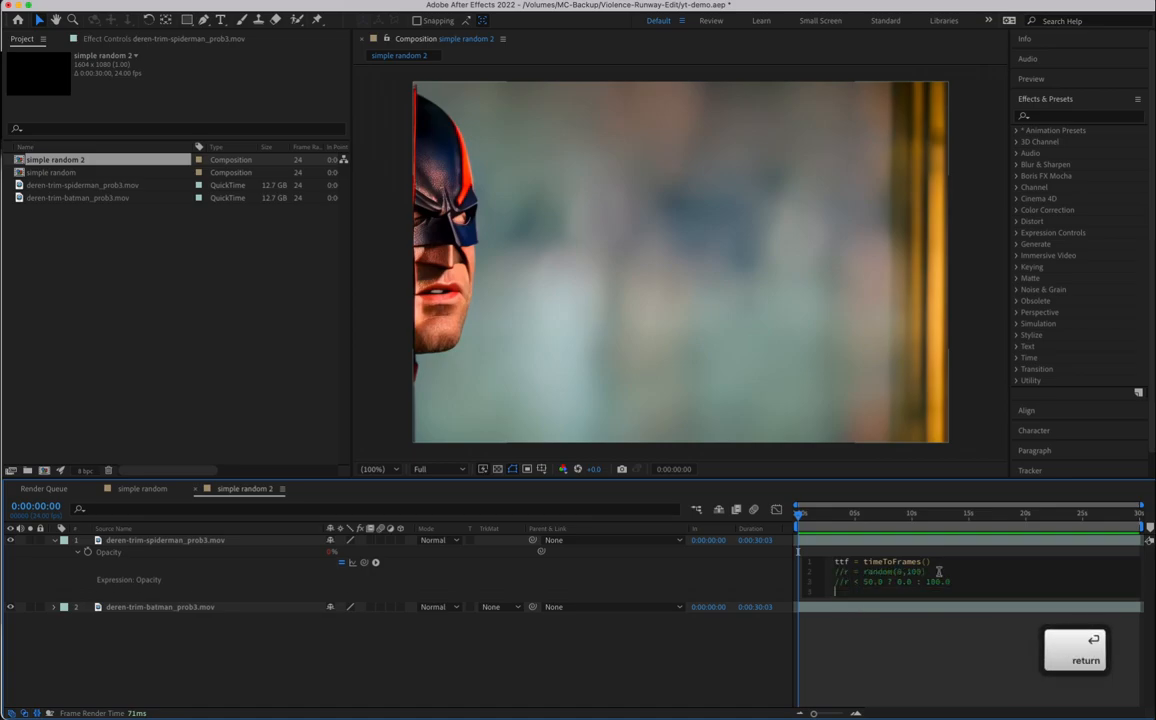
pyautogui.write('ttf')
pyautogui.click(950, 654)
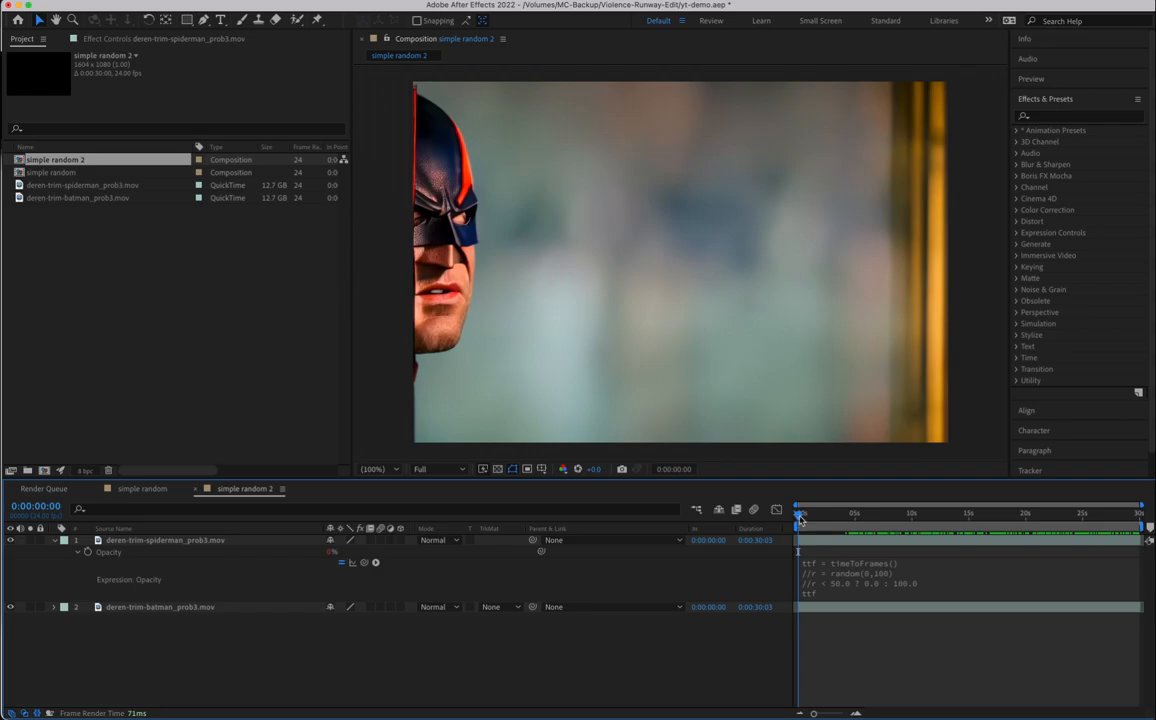
pyautogui.moveTo(800, 517); pyautogui.dragTo(824, 519)
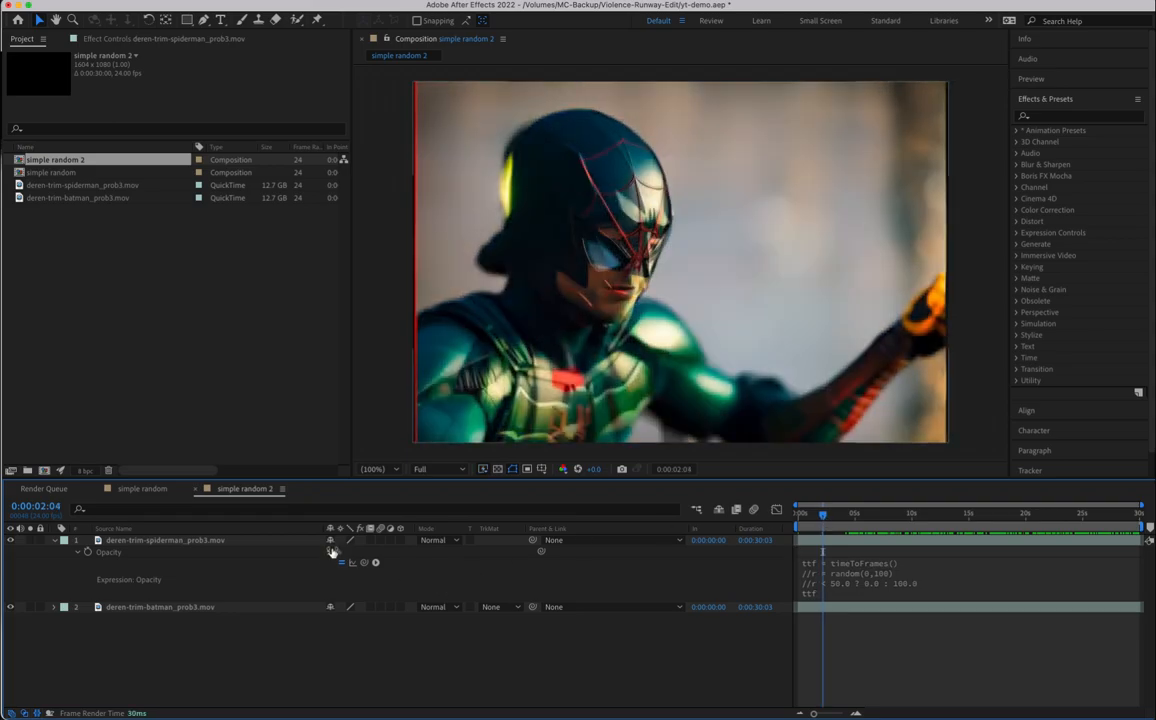
pyautogui.moveTo(824, 519); pyautogui.dragTo(798, 516)
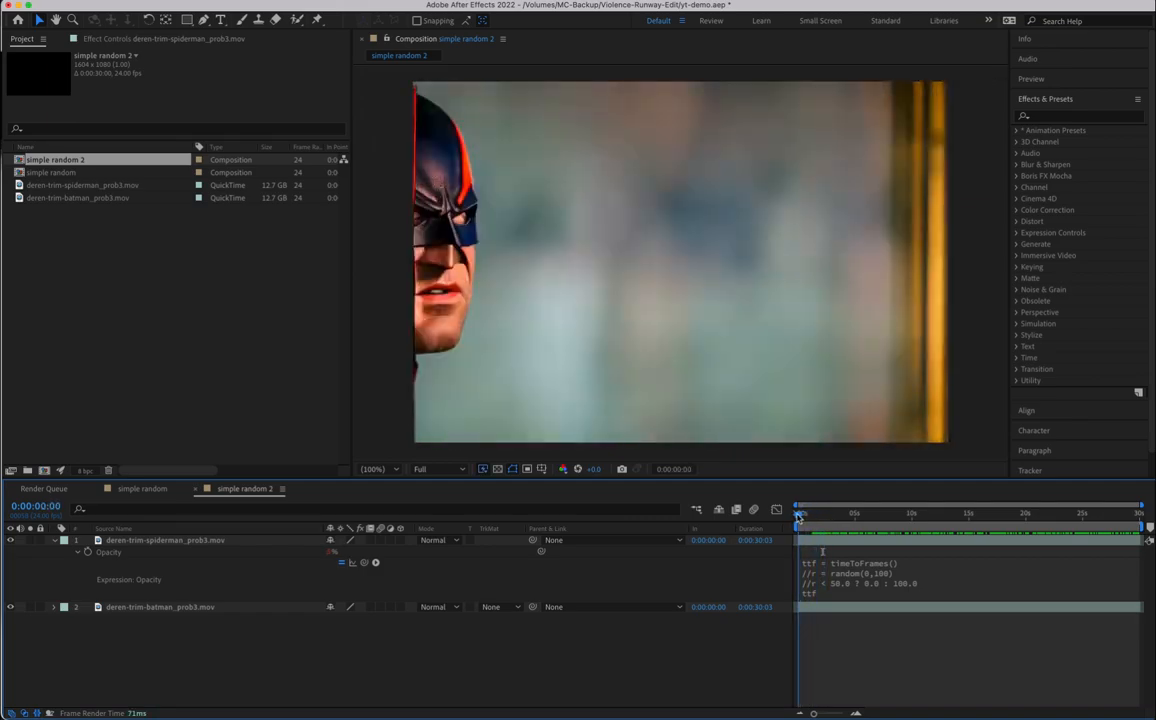
# Step: Uncomment the random and conditional lines of the opacity expression
pyautogui.click(911, 571)
pyautogui.click(869, 600)
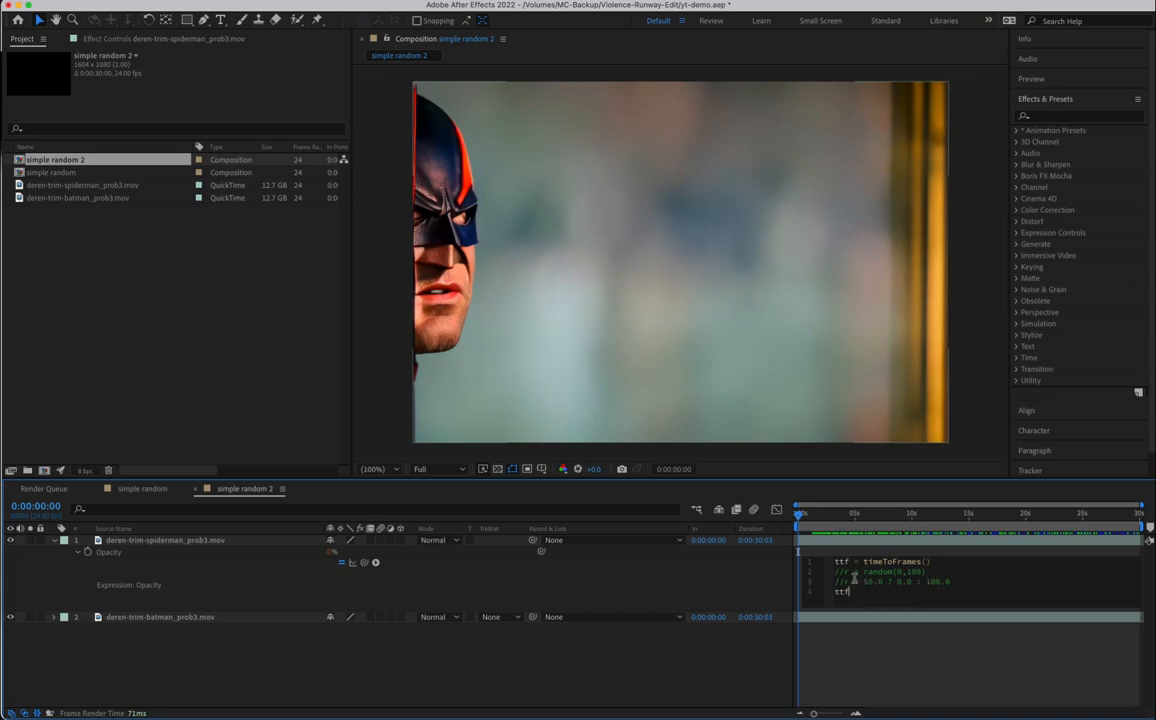
pyautogui.press('BackSpace')
pyautogui.press('BackSpace')
pyautogui.press('BackSpace')
pyautogui.press('BackSpace')
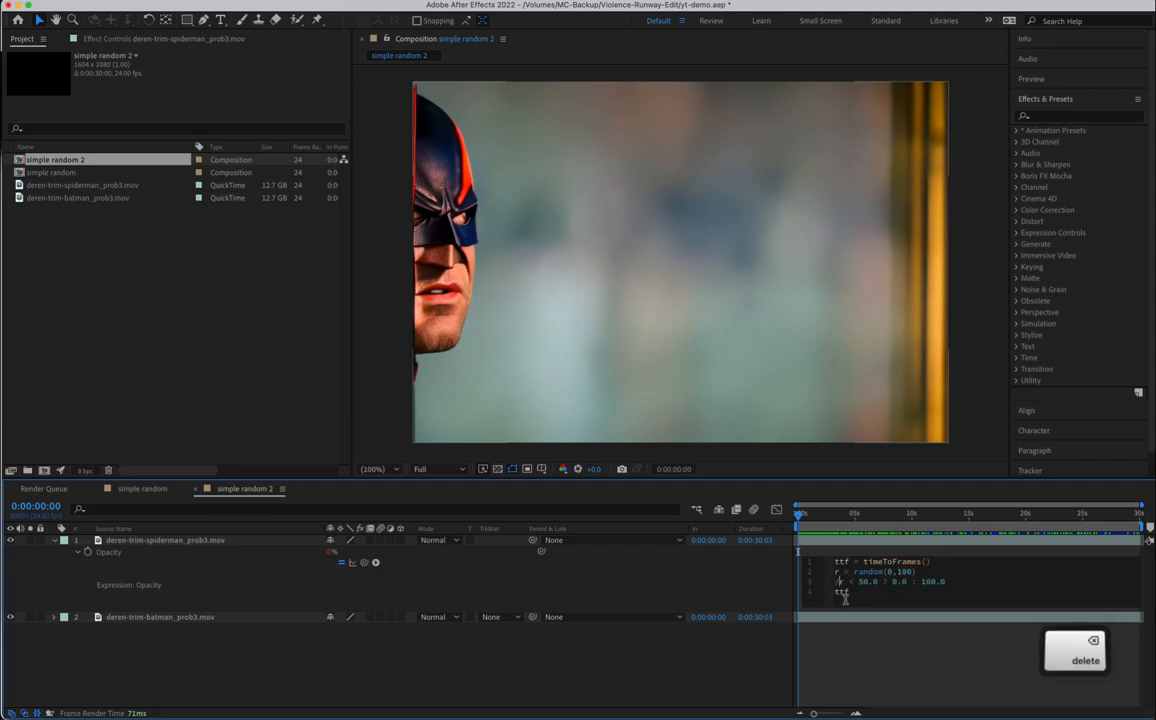
# Step: Change the conditional's comparison operator from < to >
pyautogui.press('Right')
pyautogui.press('Right')
pyautogui.press('Right')
pyautogui.press('Right')
pyautogui.press('Left')
pyautogui.press('Left')
pyautogui.press('Right')
pyautogui.press('BackSpace')
pyautogui.write('>')
# Step: Replace the conditional's 50.0 threshold with 100
pyautogui.press('Right')
pyautogui.press('Right')
pyautogui.press('Right')
pyautogui.press('Right')
pyautogui.press('Right')
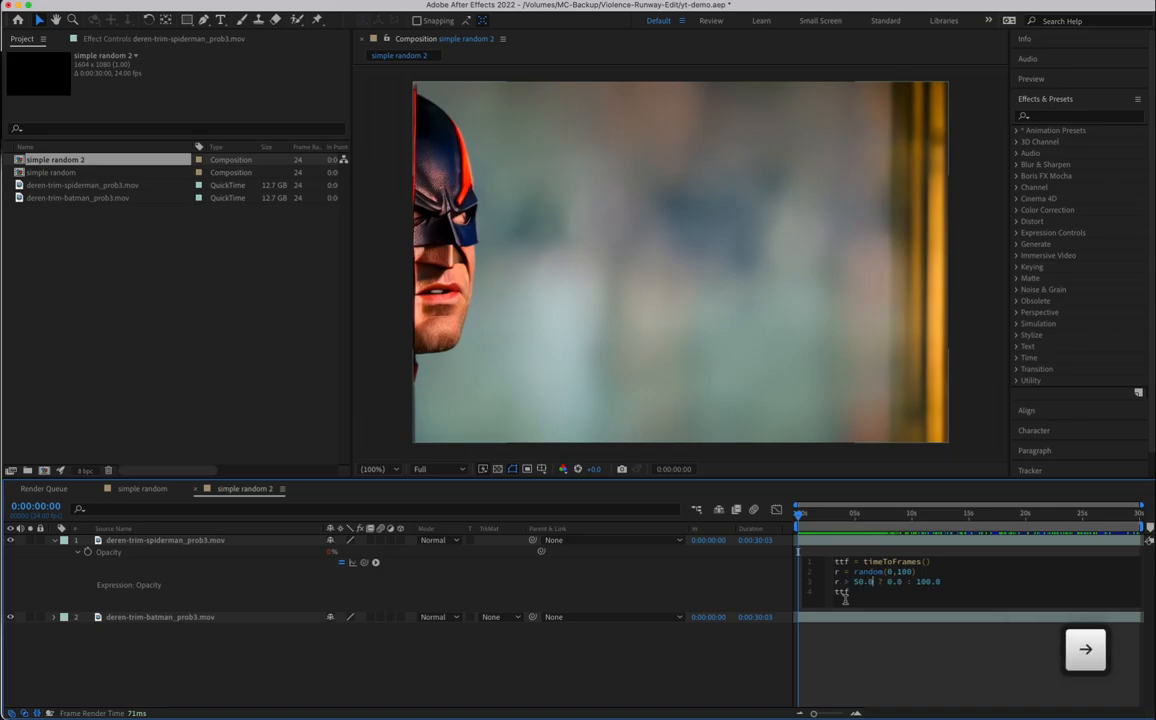
pyautogui.press('BackSpace')
pyautogui.press('BackSpace')
pyautogui.press('BackSpace')
pyautogui.press('BackSpace')
pyautogui.write('100.')
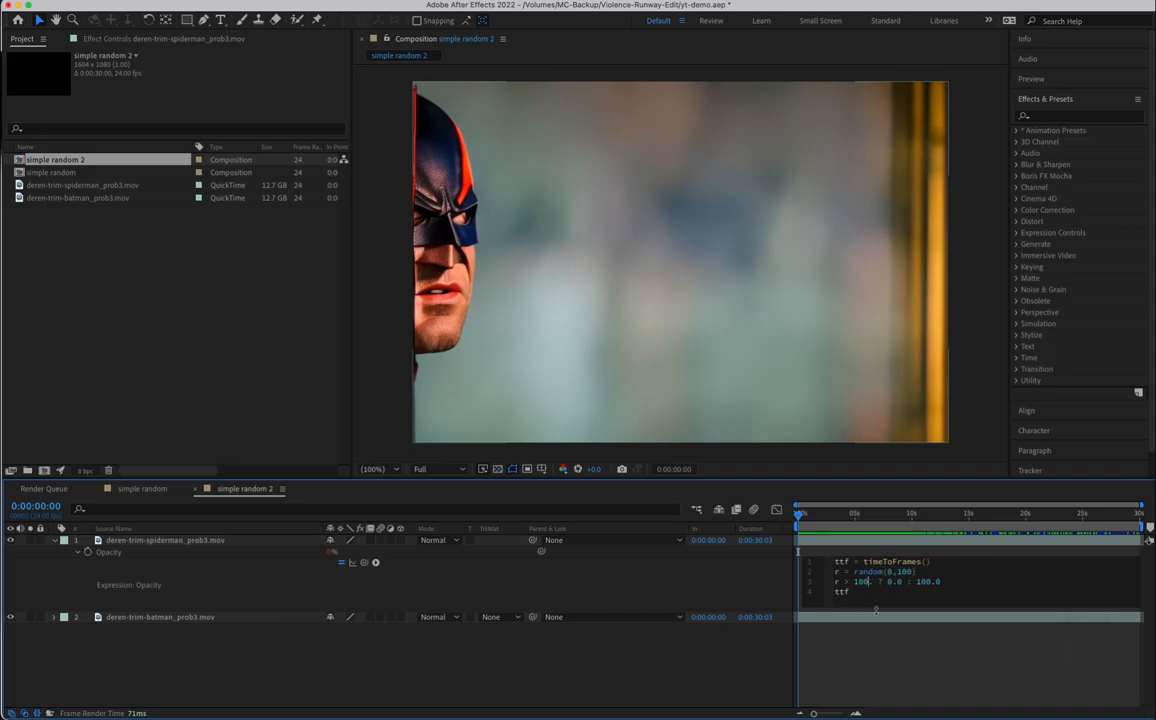
pyautogui.press('BackSpace')
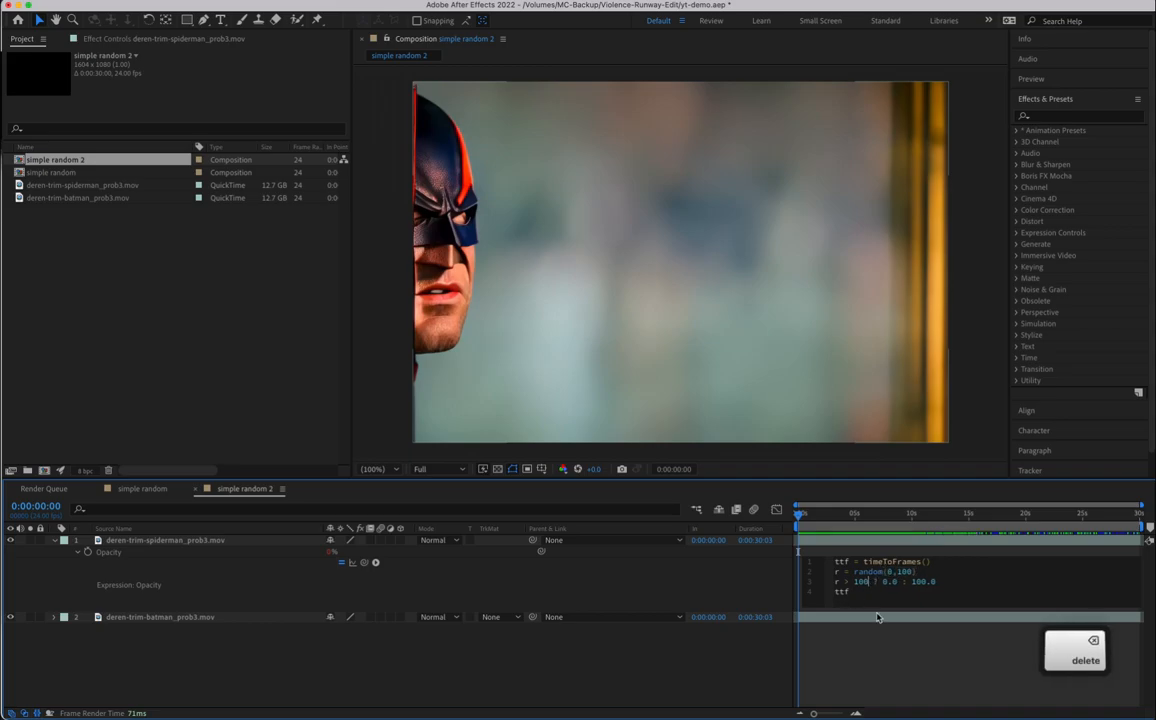
# Step: Divide the threshold by the frame count times 0.07, writing it as 100/(ttf * 0.07)
pyautogui.write('/()')
pyautogui.press('Left')
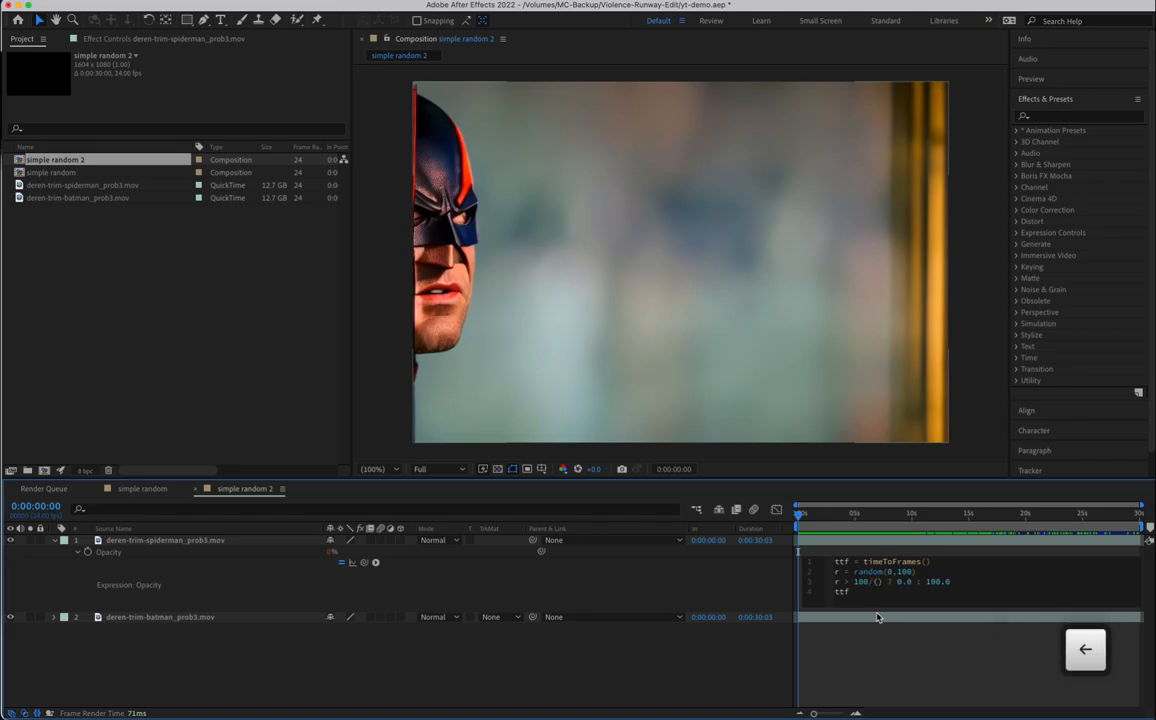
pyautogui.write('ttf')
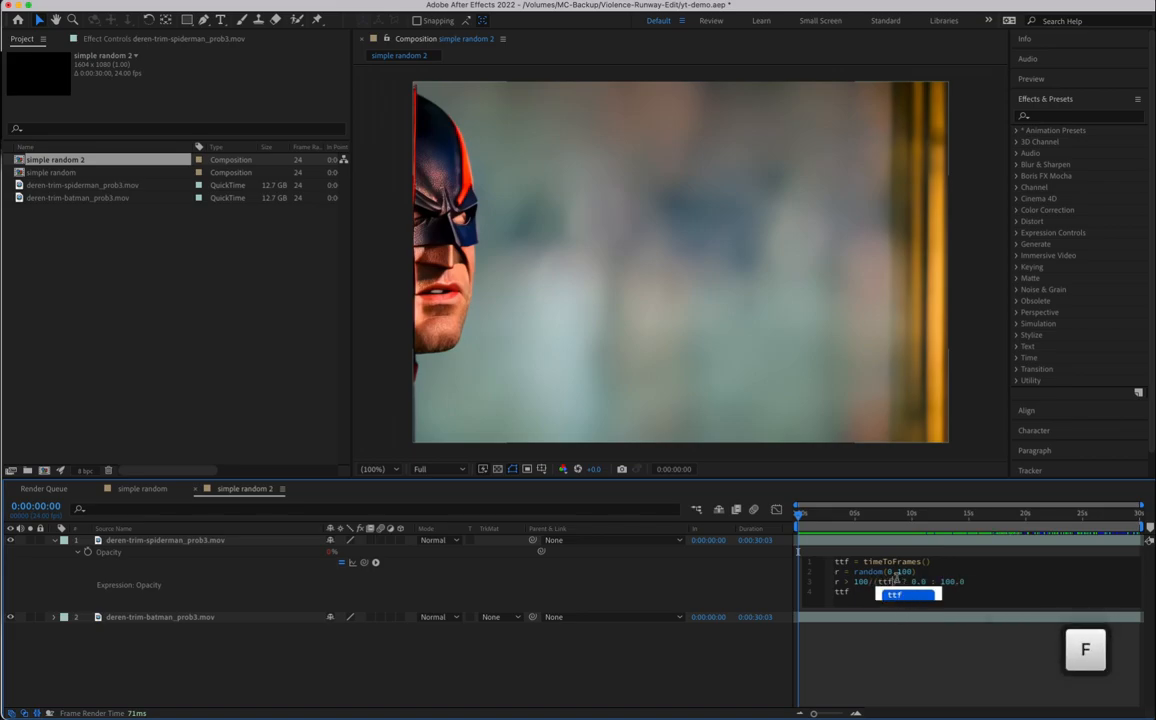
pyautogui.write(' *0')
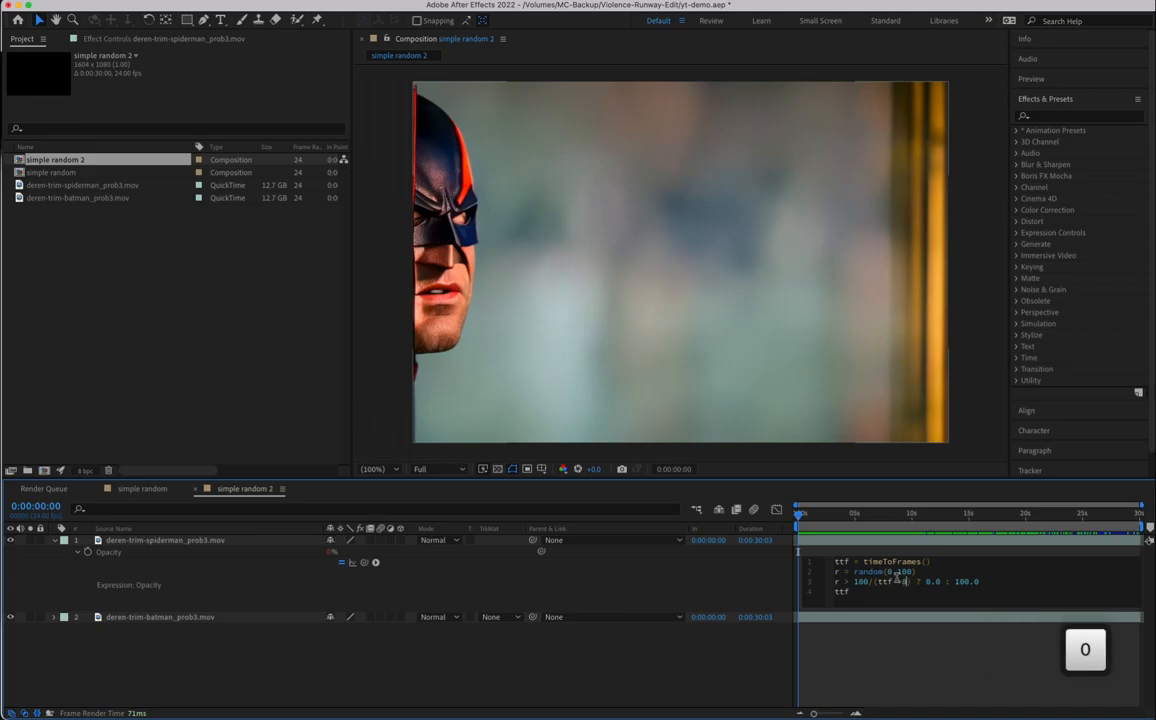
pyautogui.press('BackSpace')
pyautogui.write('0.07')
# Step: Change the frame multiplier so the threshold reads 100/(ttf * 0.06)
pyautogui.click(900, 581)
pyautogui.moveTo(925, 581); pyautogui.dragTo(893, 581)
pyautogui.click(926, 581)
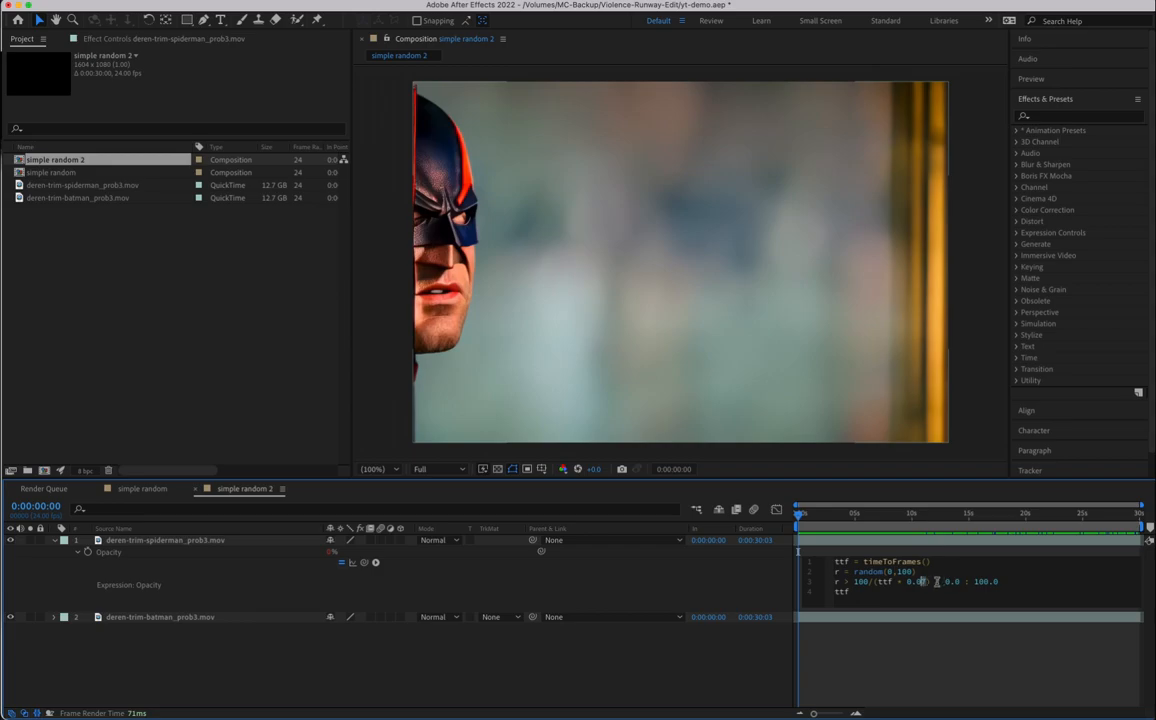
pyautogui.press('BackSpace')
pyautogui.write('6')
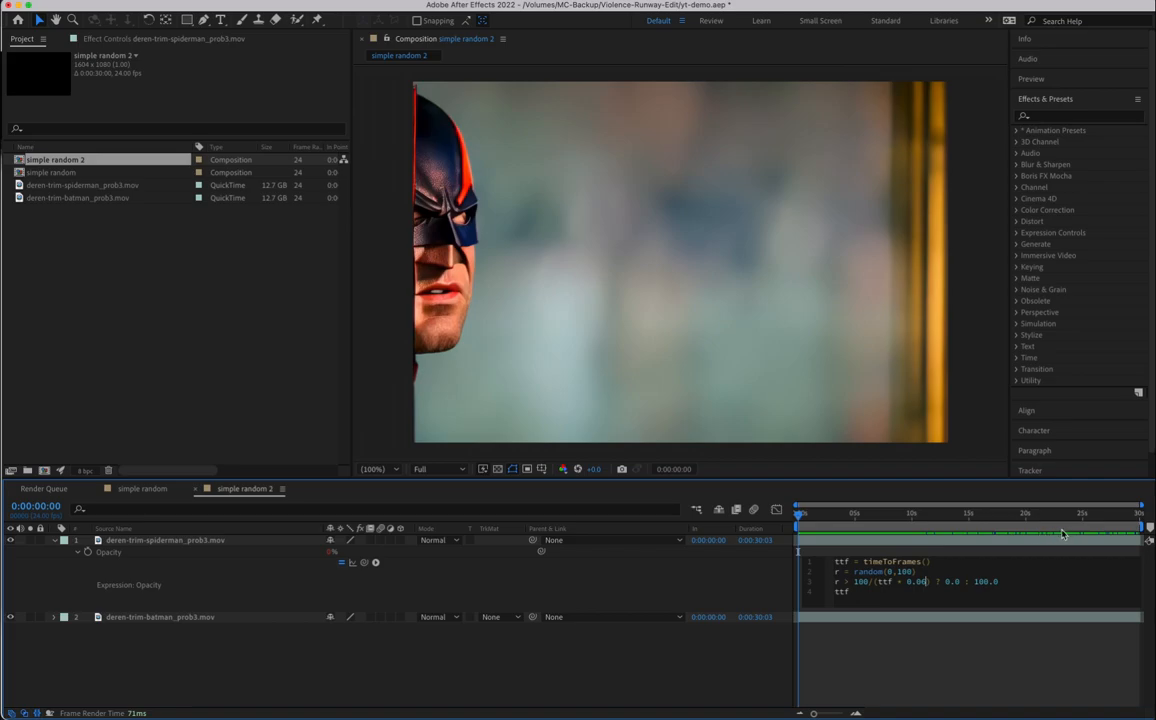
# Step: Delete the expression's final ttf line, apply the expression, and scrub the composition from about 5 s to about 25 s
pyautogui.moveTo(869, 594); pyautogui.dragTo(828, 591)
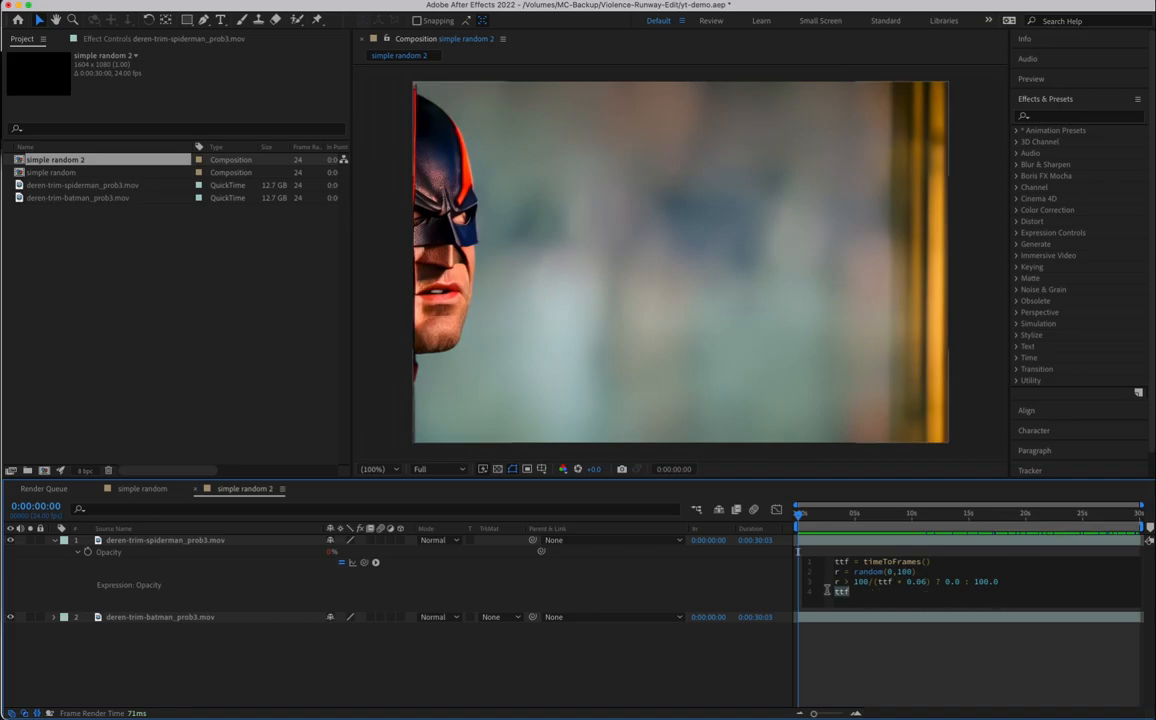
pyautogui.press('BackSpace')
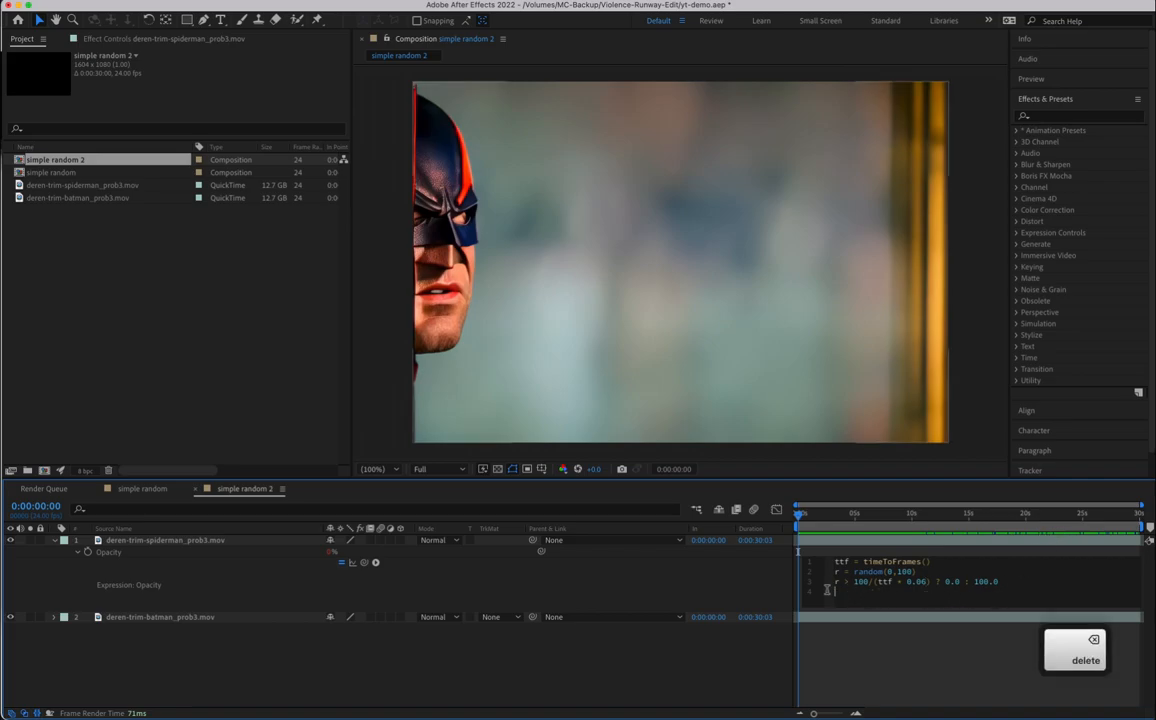
pyautogui.click(969, 596)
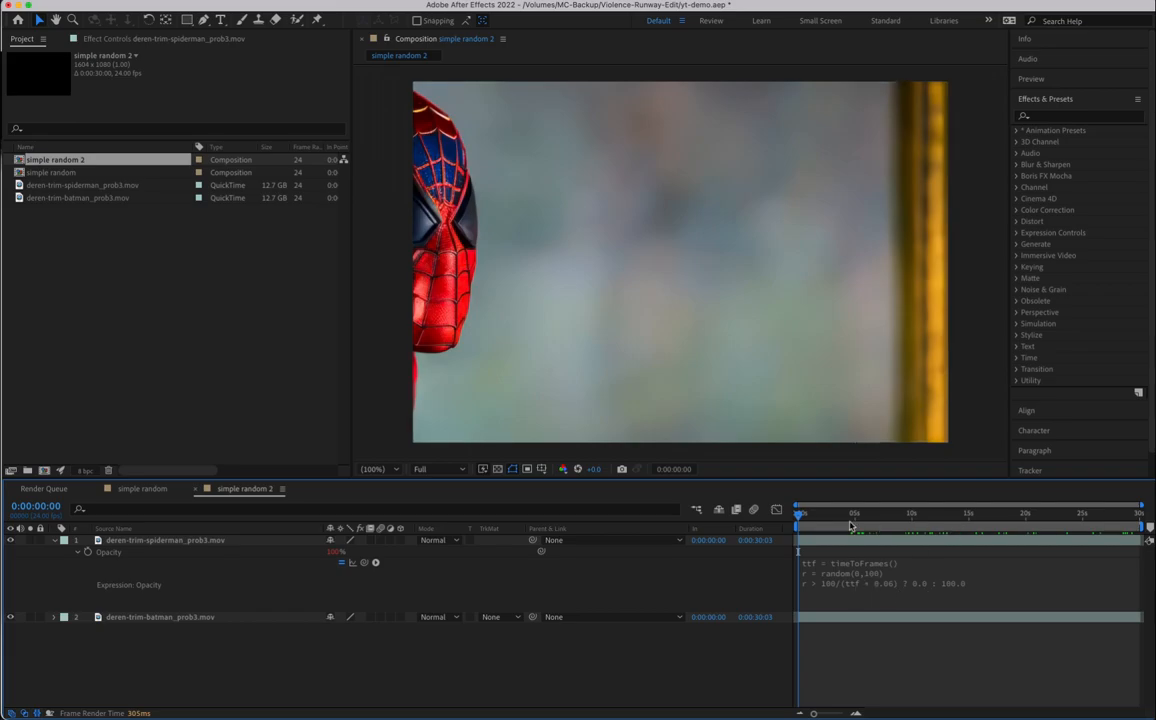
pyautogui.moveTo(853, 522); pyautogui.dragTo(1086, 520)
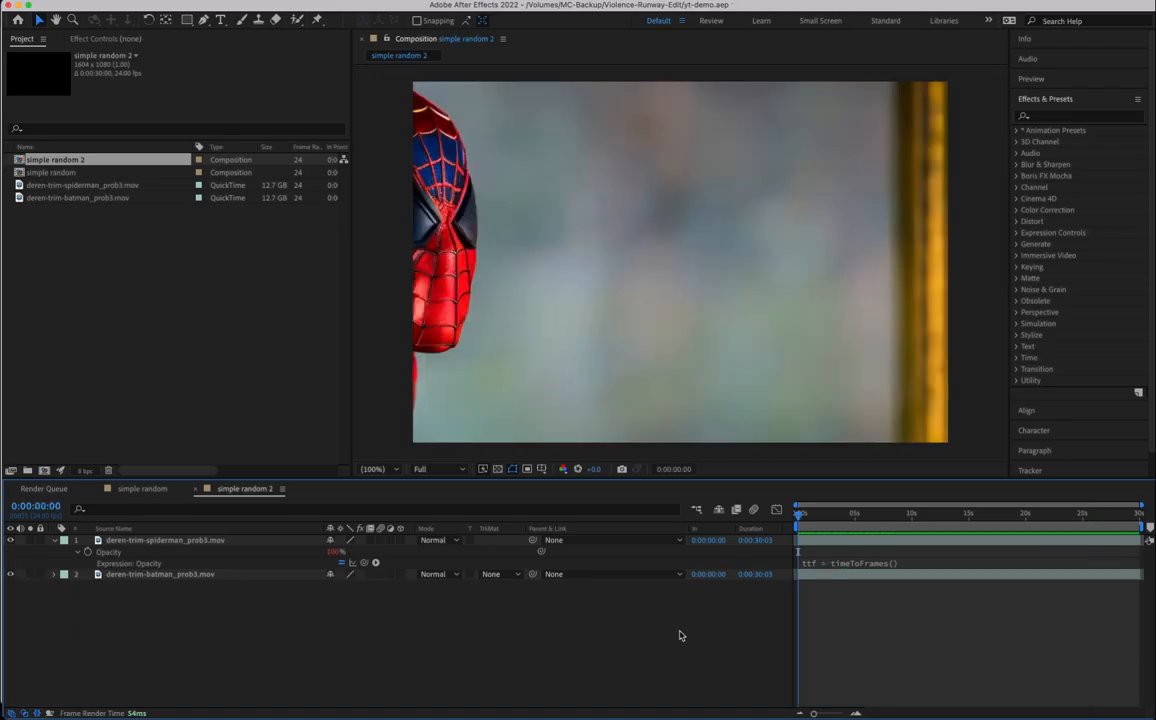
# Step: Draw an empty paragraph text box in the upper-right area of the simple random 2 frame
pyautogui.click(861, 565)
pyautogui.click(920, 571)
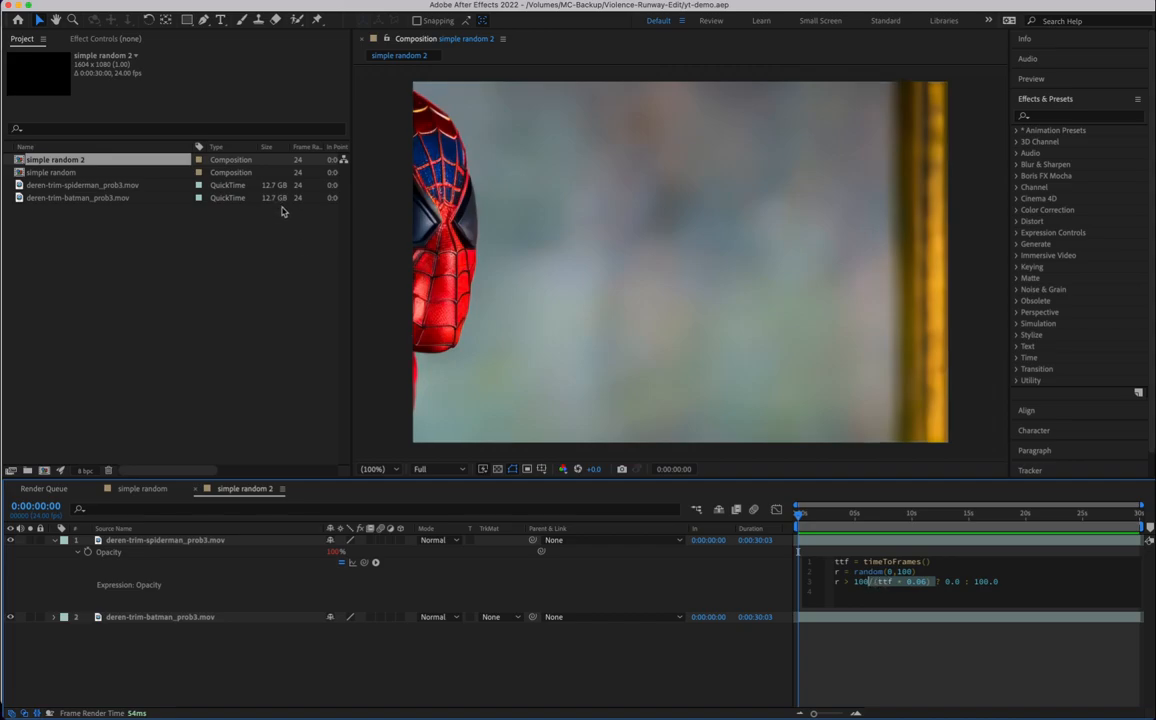
pyautogui.click(222, 20)
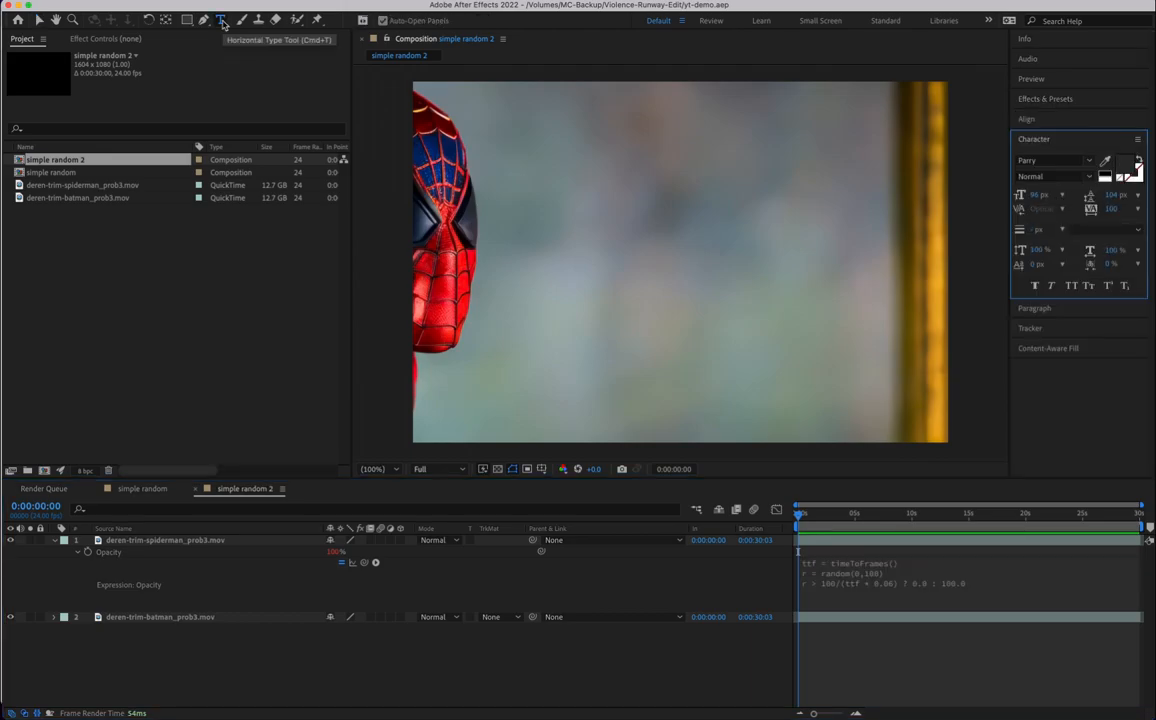
pyautogui.moveTo(724, 121); pyautogui.dragTo(919, 244)
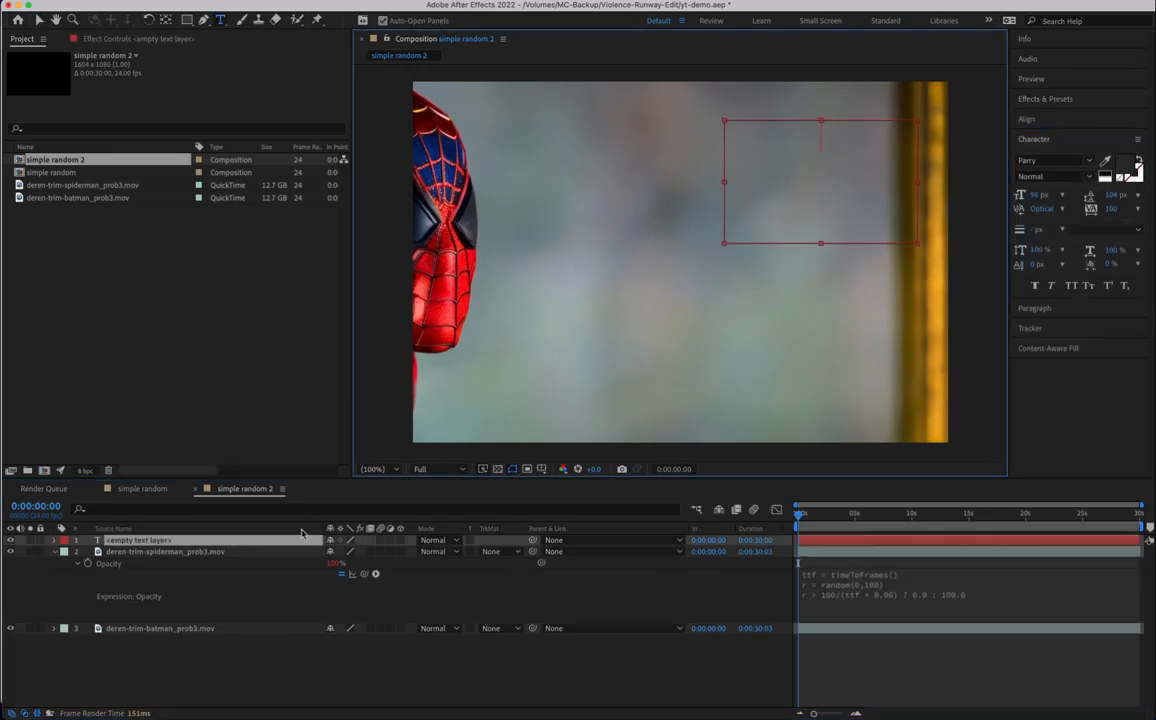
# Step: Add an expression to the text layer's Source Text and paste in a copy of the spiderman layer's opacity expression
pyautogui.click(55, 541)
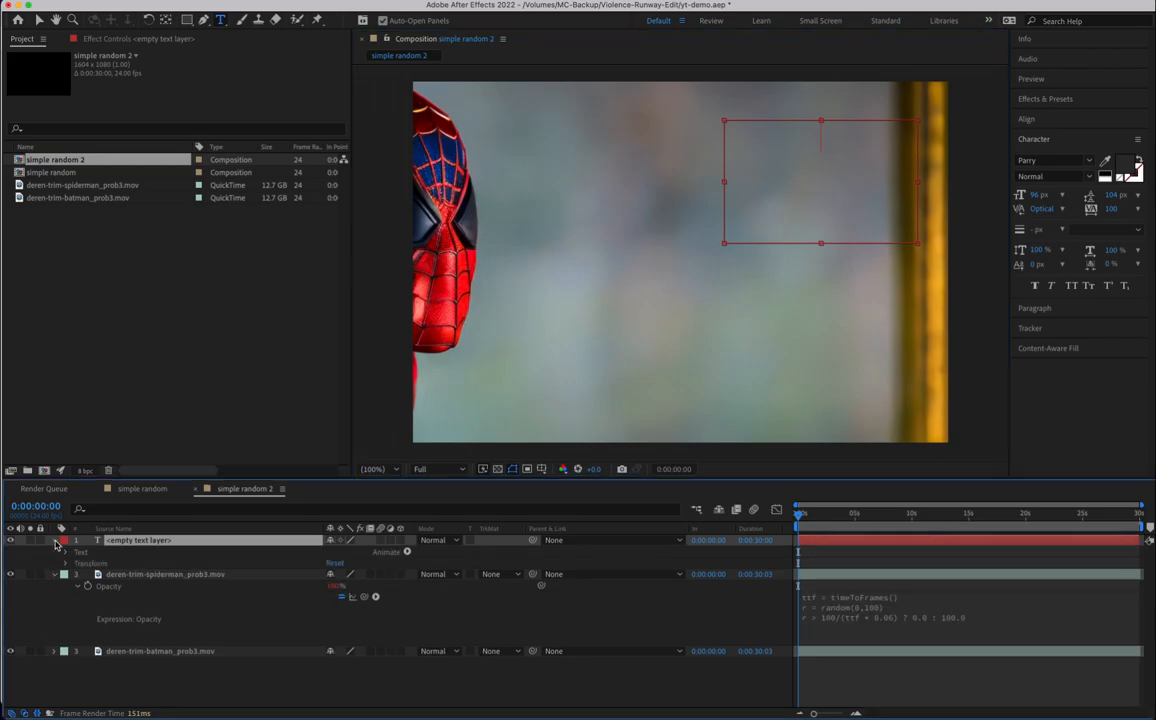
pyautogui.click(67, 555)
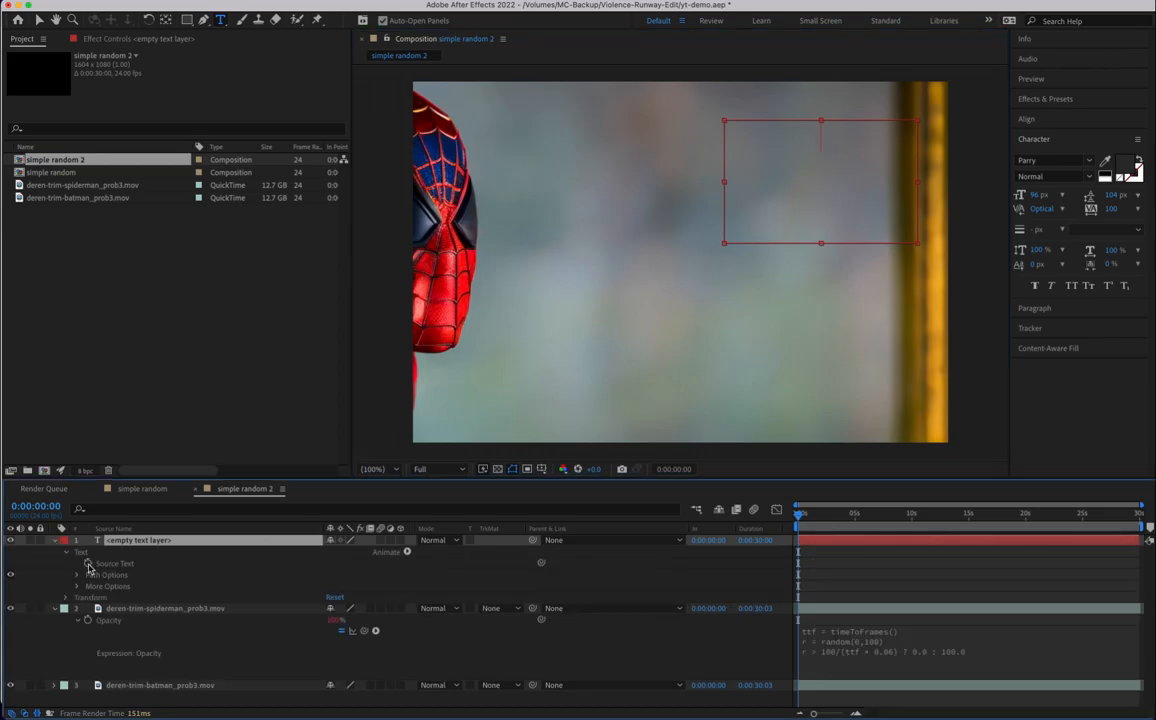
pyautogui.keyDown('alt'); pyautogui.click(88, 564); pyautogui.keyUp('alt')
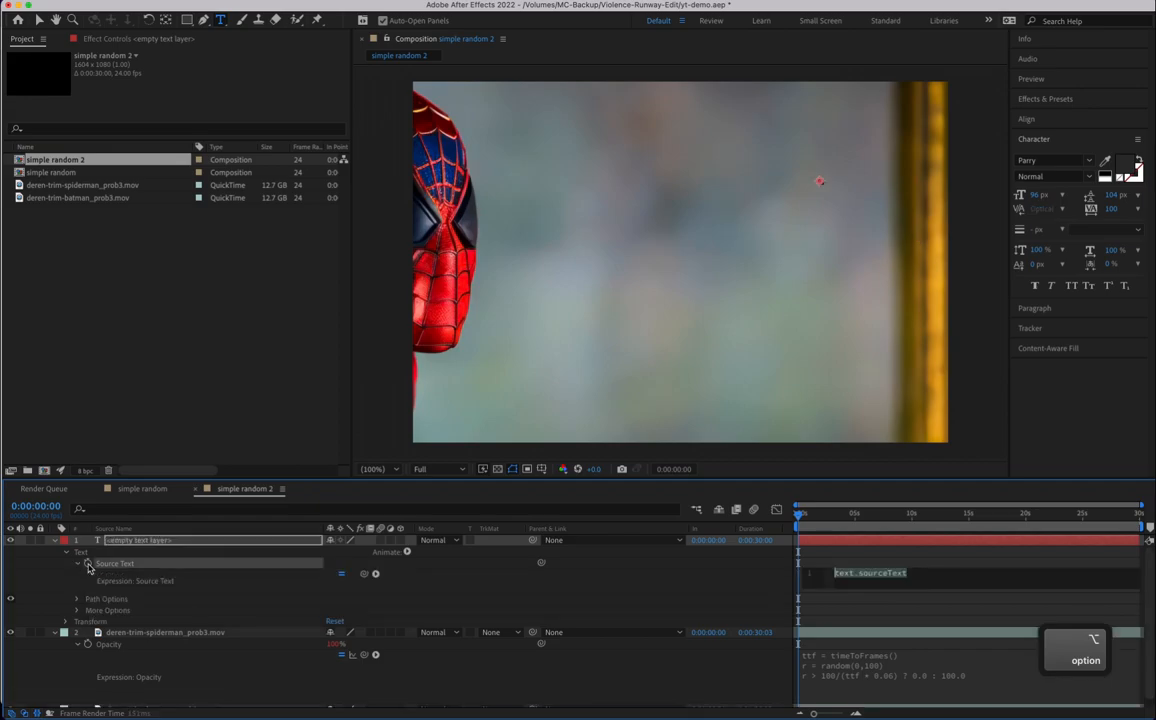
pyautogui.click(897, 663)
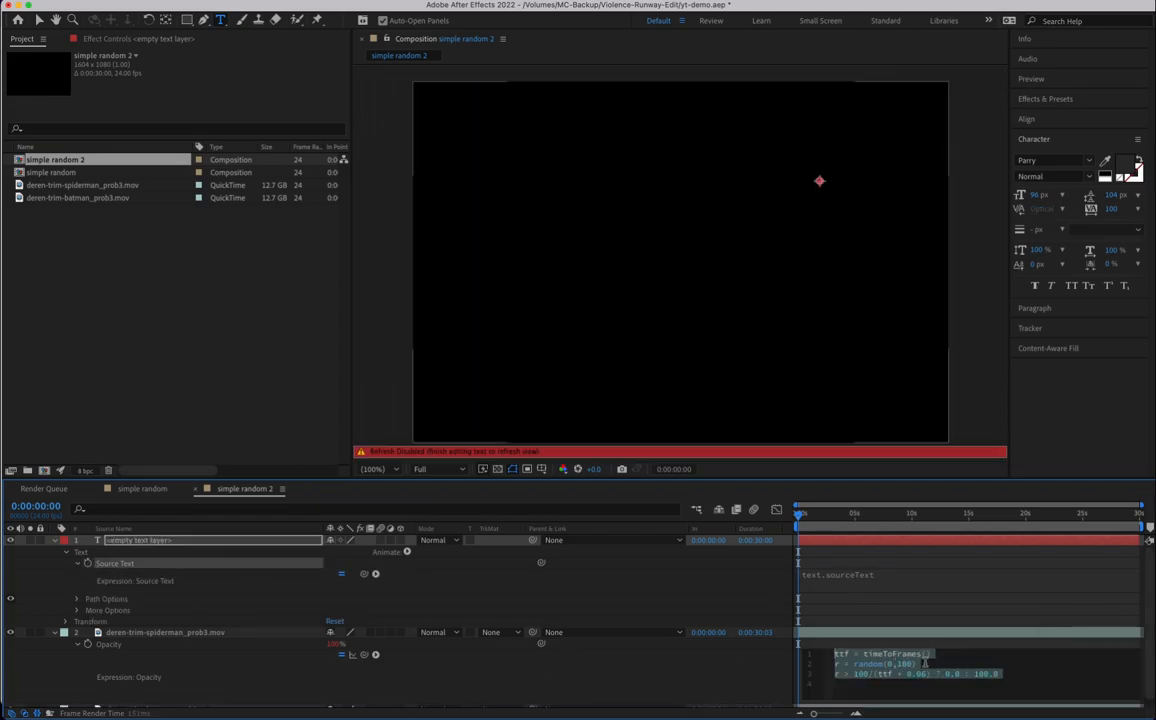
pyautogui.click(839, 654)
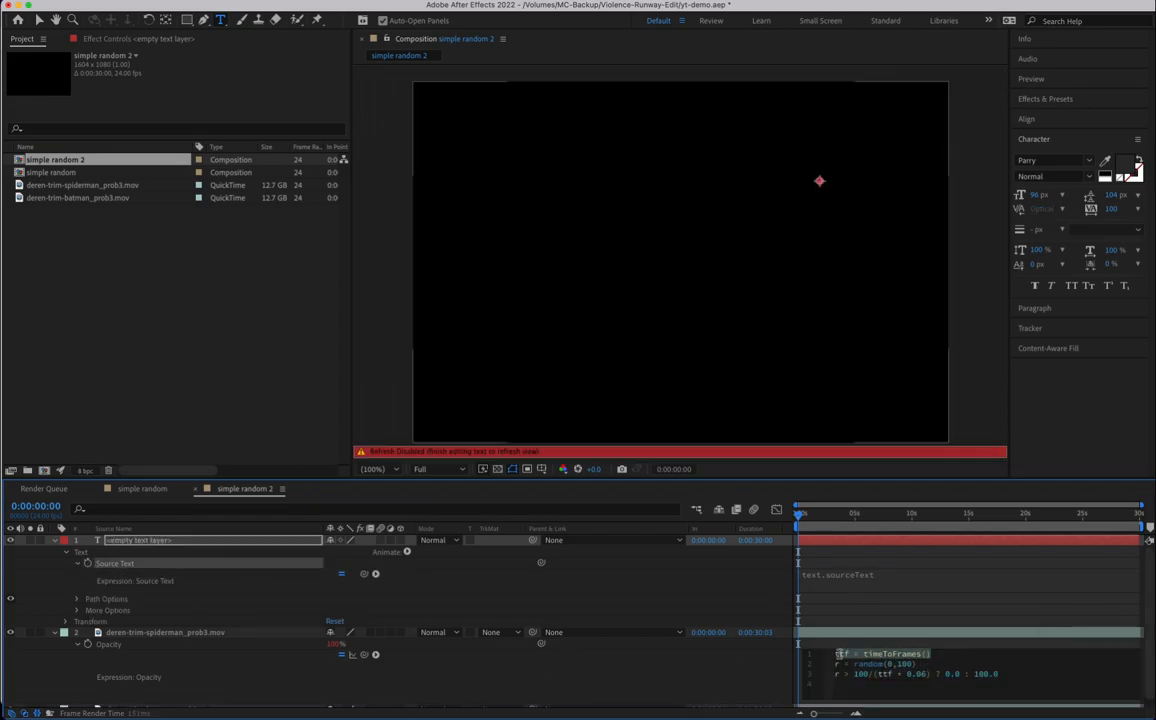
pyautogui.keyDown('shift'); pyautogui.click(1003, 674); pyautogui.keyUp('shift')
pyautogui.press('super+c')
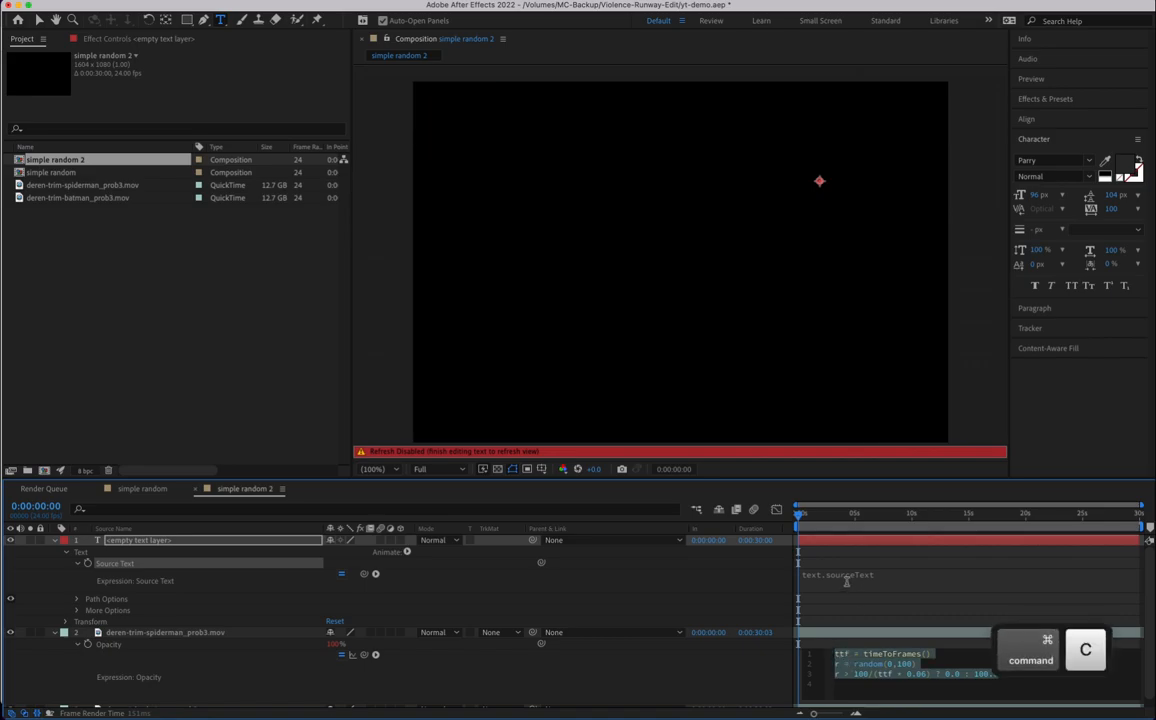
pyautogui.click(847, 578)
pyautogui.press('super+v')
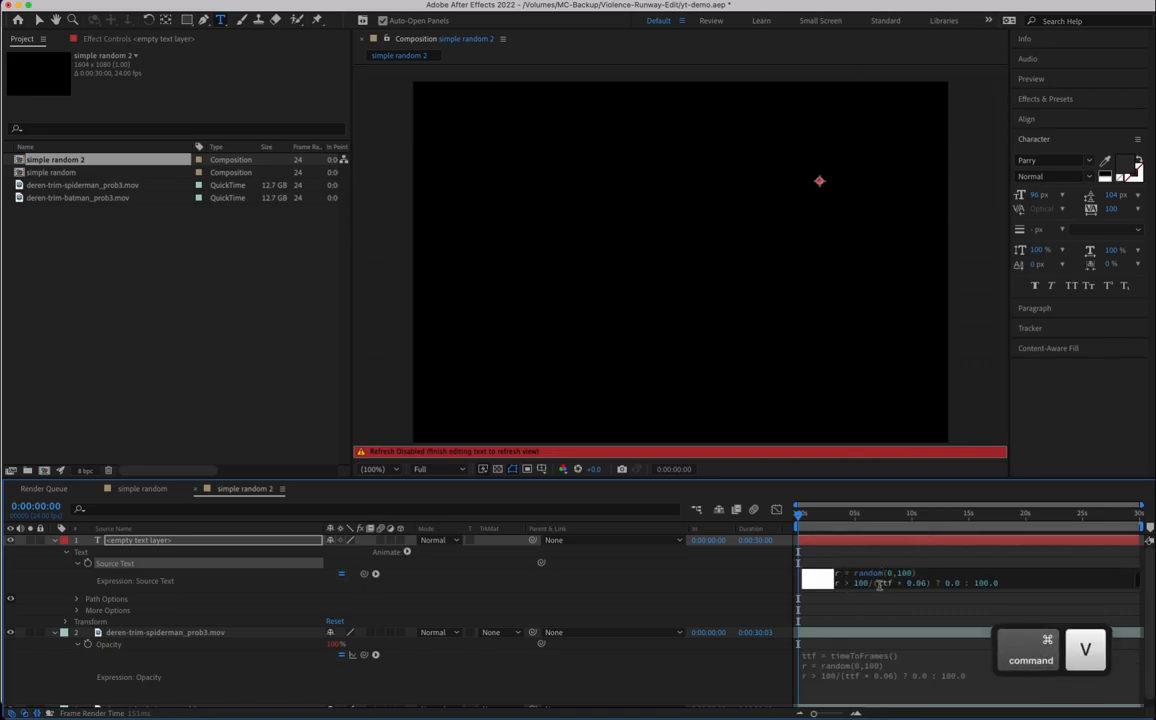
# Step: Trim the Source Text expression to only ttf = timeToFrames() followed by 100/(ttf * 0.06), and apply it
pyautogui.moveTo(855, 583); pyautogui.dragTo(818, 583)
pyautogui.press('BackSpace')
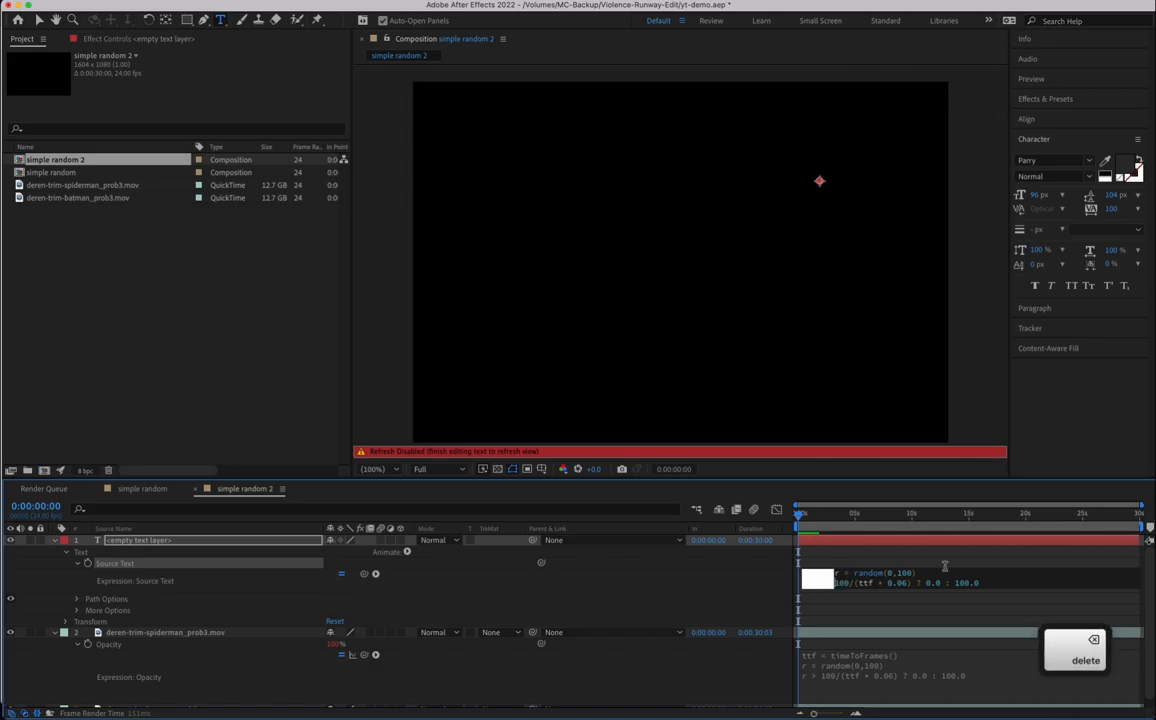
pyautogui.moveTo(987, 584); pyautogui.dragTo(817, 574)
pyautogui.press('BackSpace')
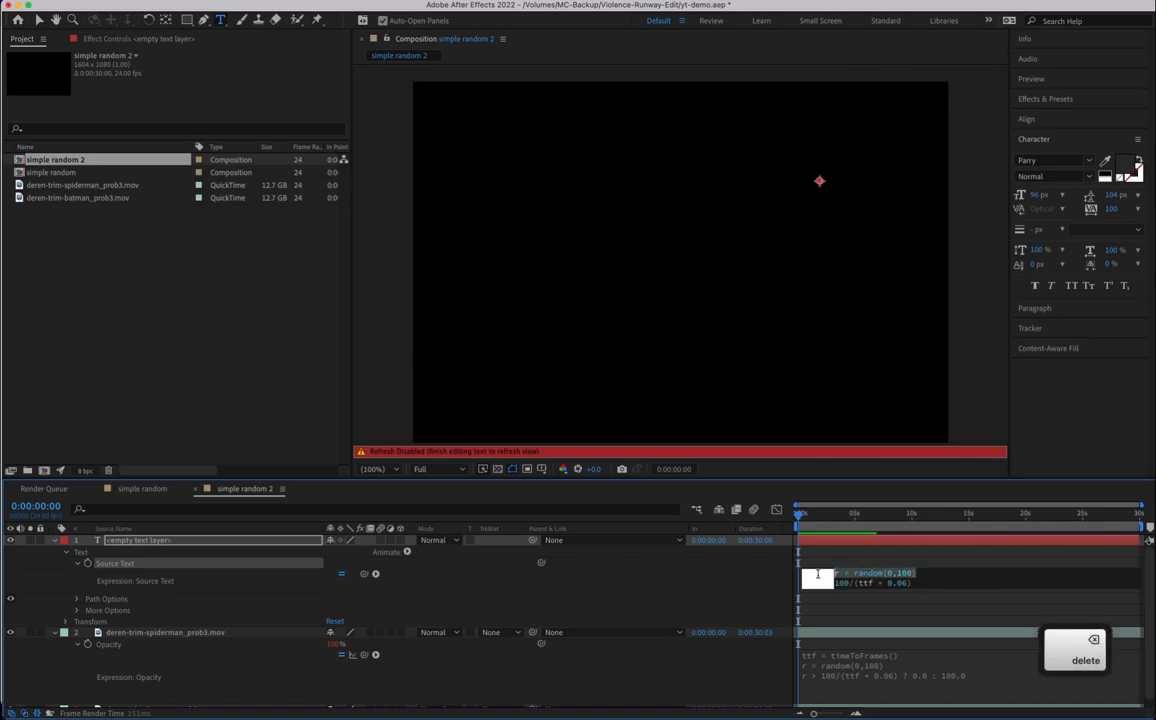
pyautogui.press('BackSpace')
pyautogui.press('Down')
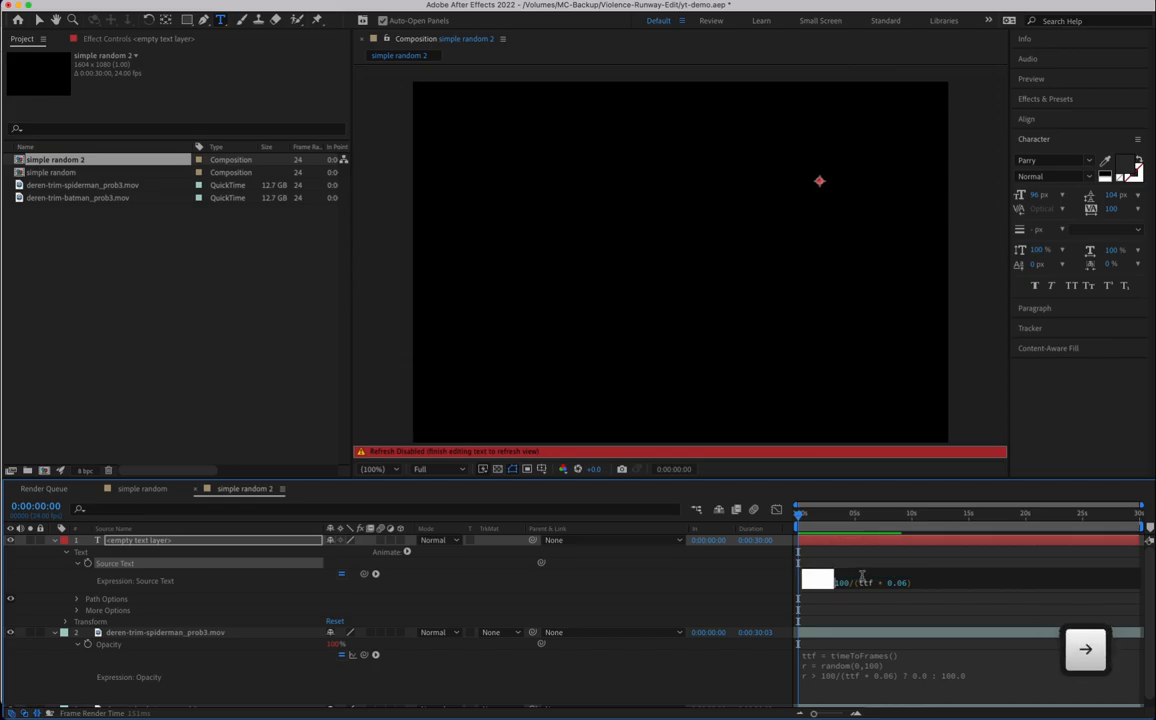
pyautogui.press('Up')
pyautogui.press('BackSpace')
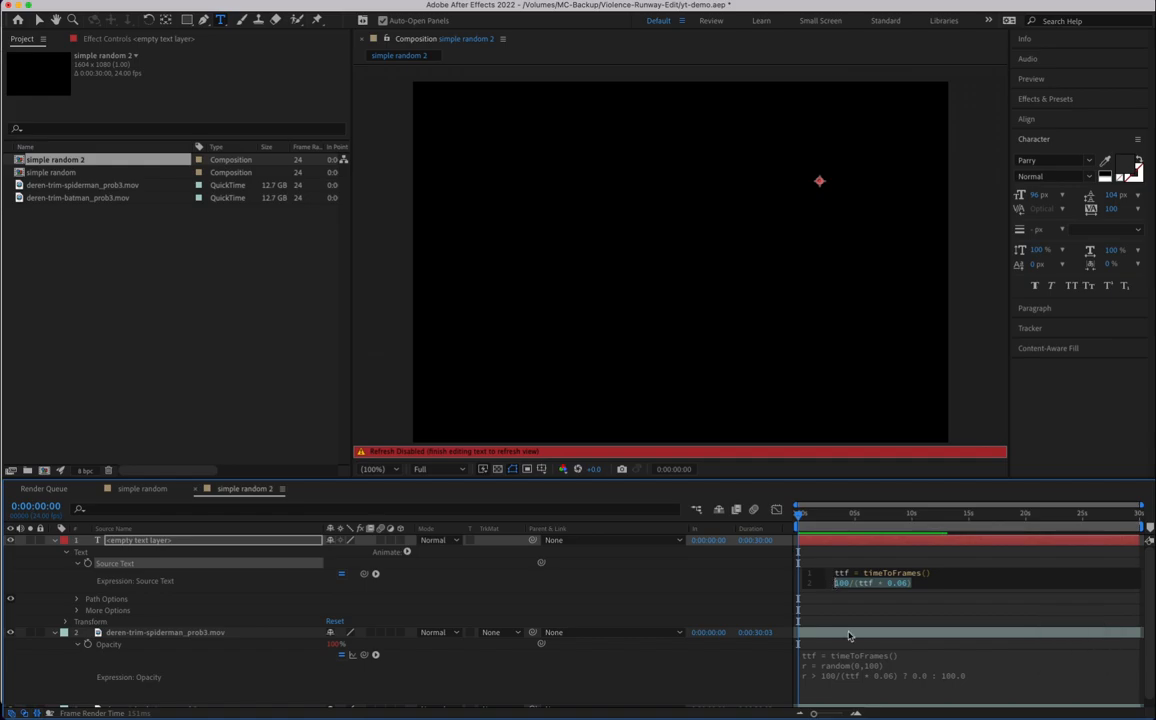
pyautogui.click(862, 665)
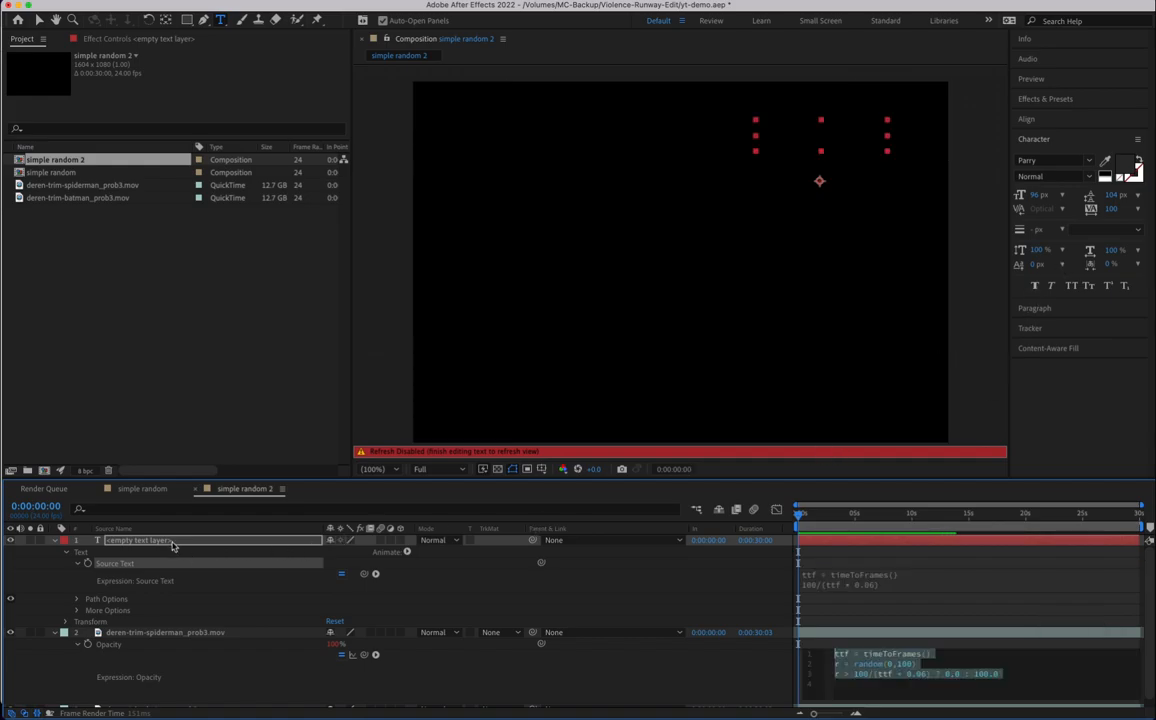
# Step: Set the text's fill color to near-white FAFAFA
pyautogui.click(1127, 168)
pyautogui.click(420, 287)
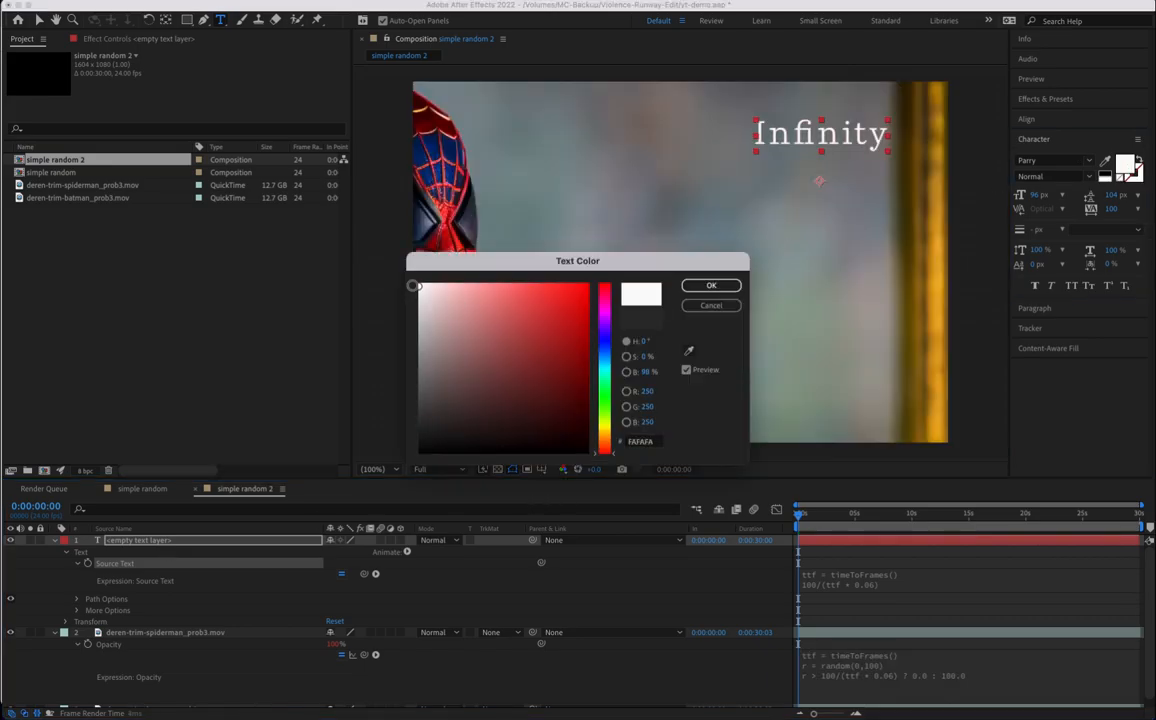
pyautogui.click(707, 285)
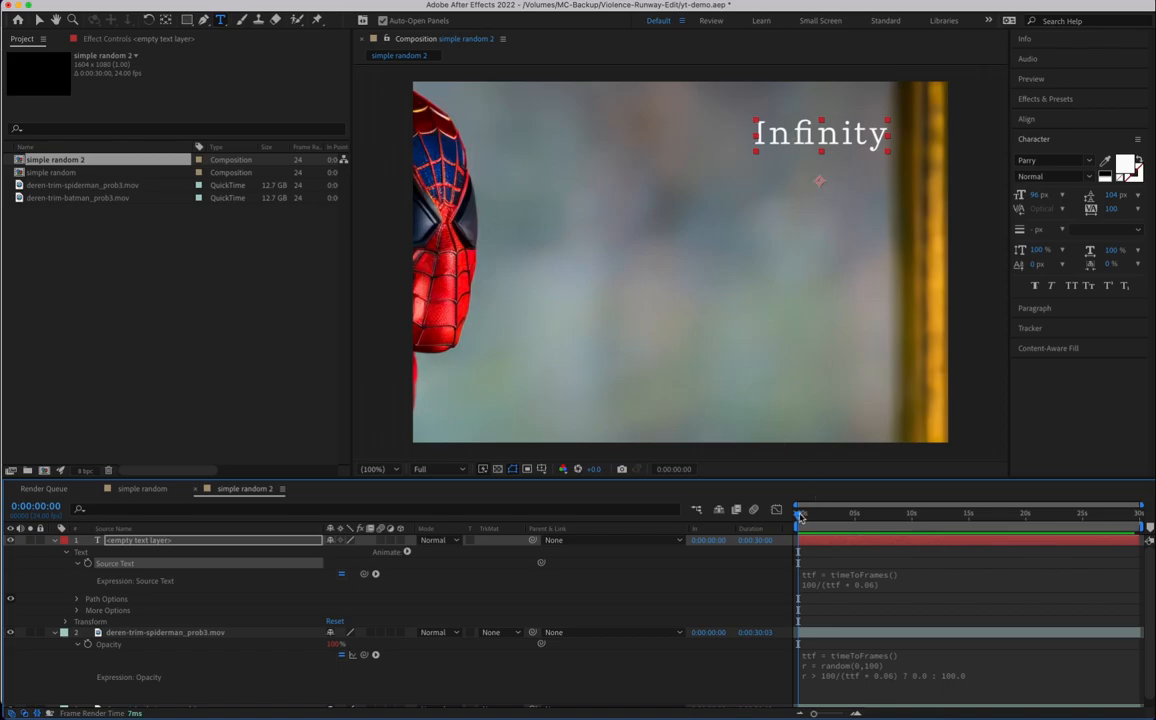
# Step: Scrub the composition from the start to frame 17 to examine how the threshold readout changes
pyautogui.click(800, 515)
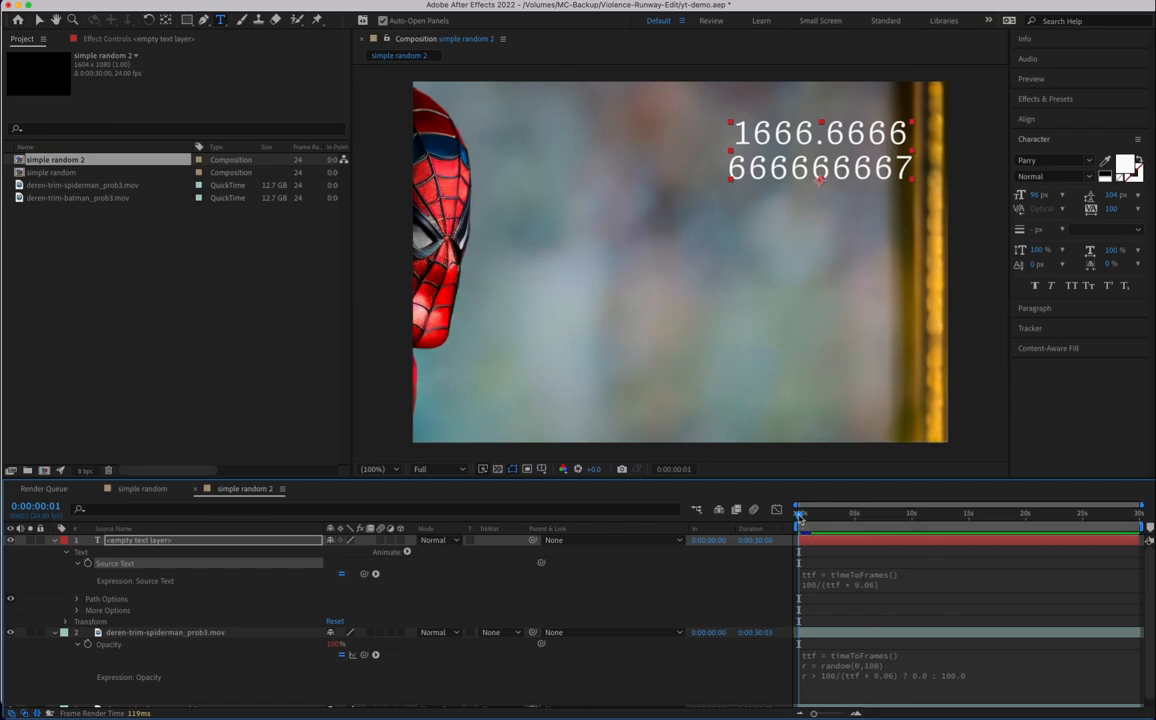
pyautogui.moveTo(800, 516); pyautogui.dragTo(805, 517)
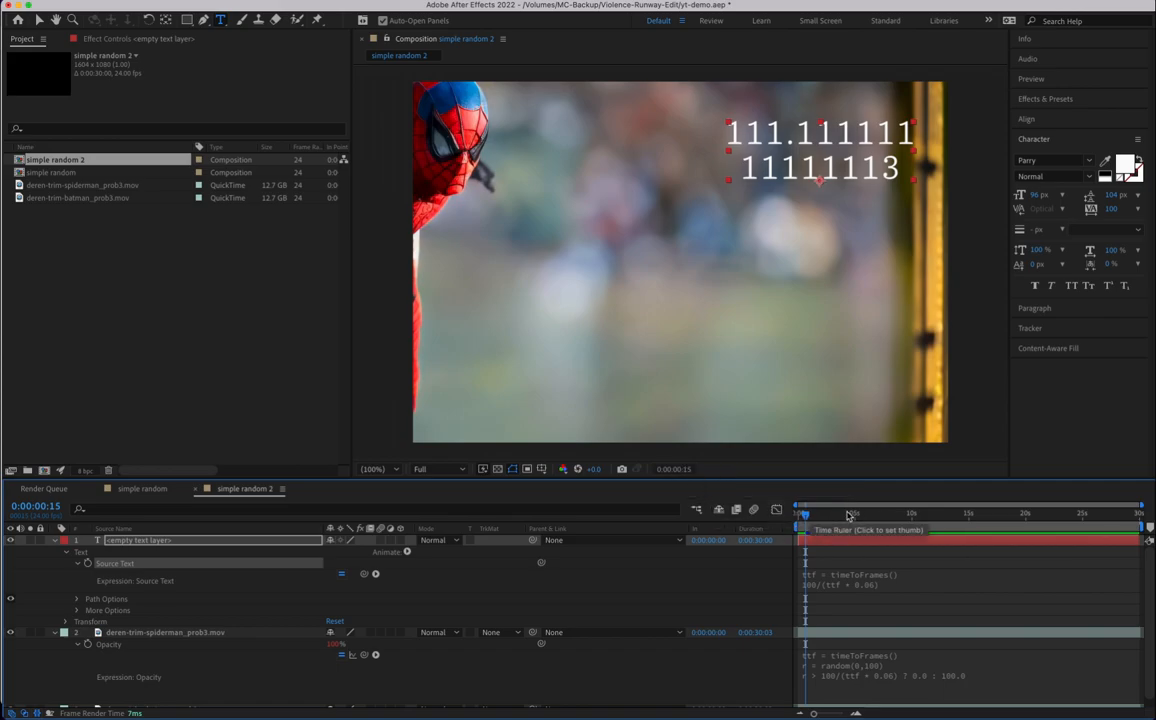
pyautogui.moveTo(810, 517); pyautogui.dragTo(806, 518)
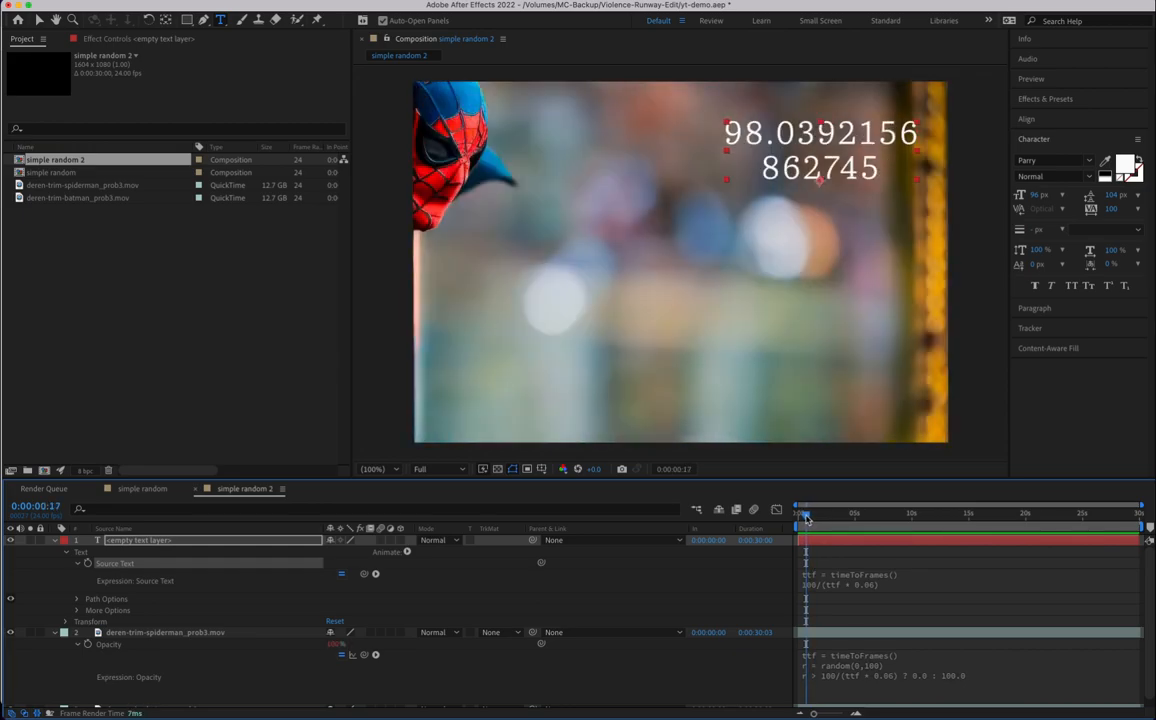
pyautogui.press('super+Left')
pyautogui.press('super+Right')
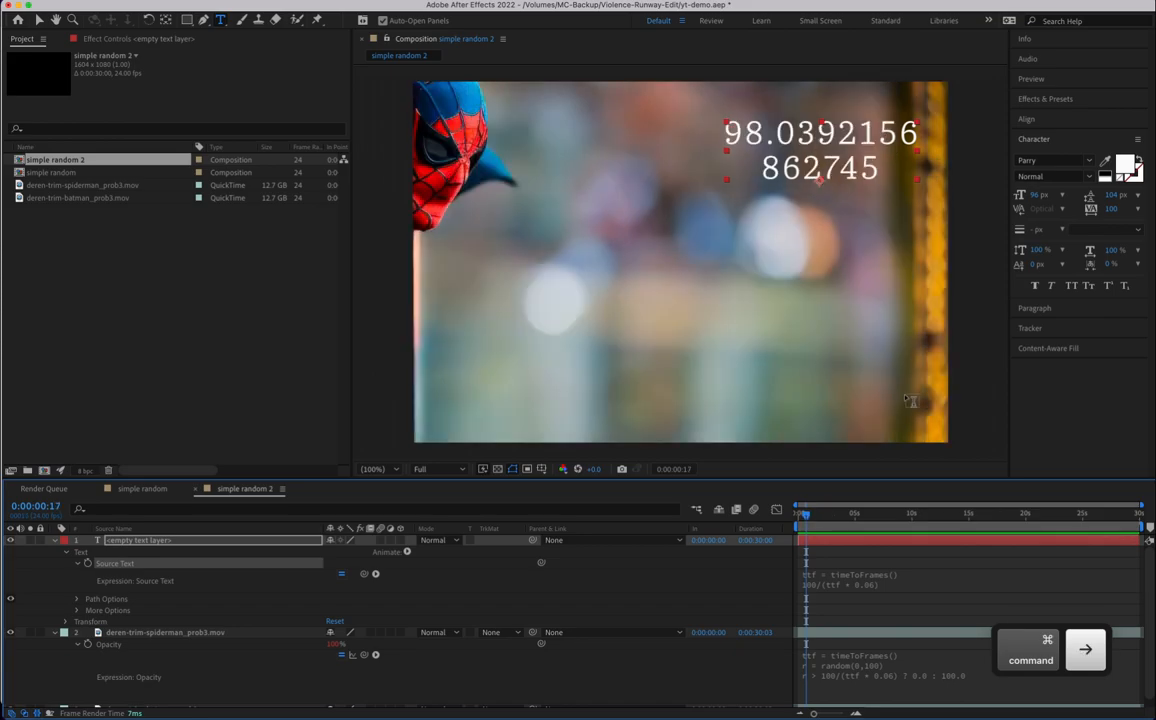
# Step: Change the Source Text expression's frame multiplier to 0.04 and apply it
pyautogui.click(904, 584)
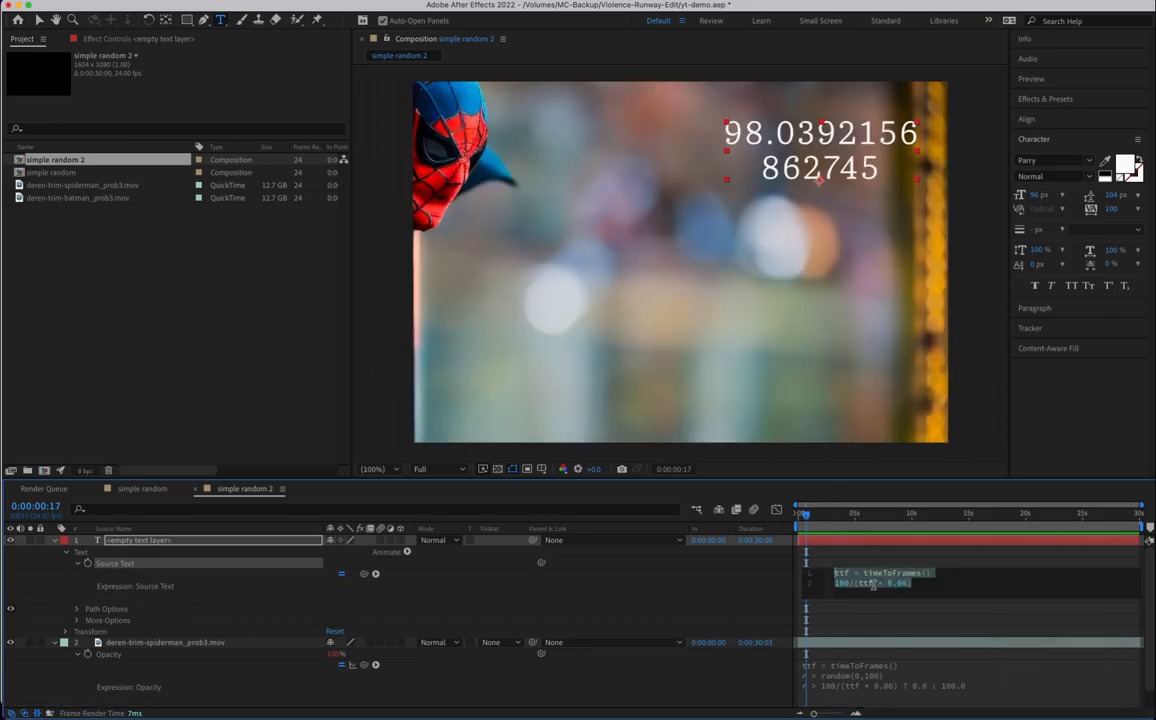
pyautogui.press('BackSpace')
pyautogui.write('4')
pyautogui.click(905, 673)
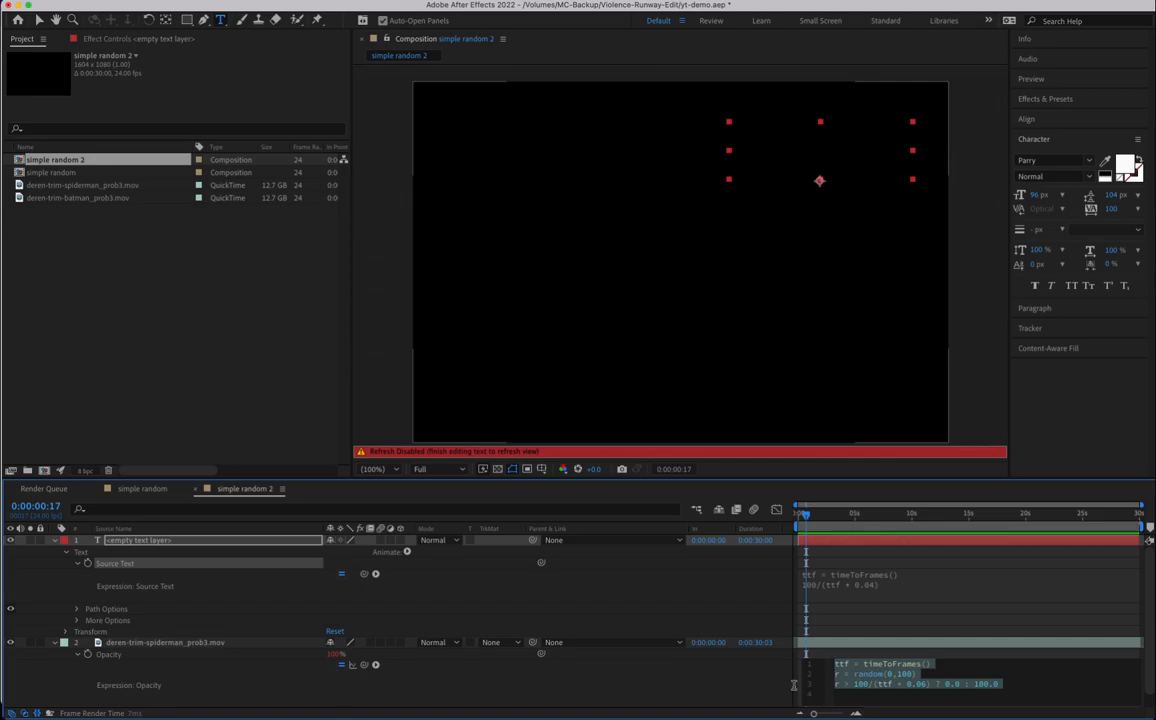
pyautogui.click(748, 692)
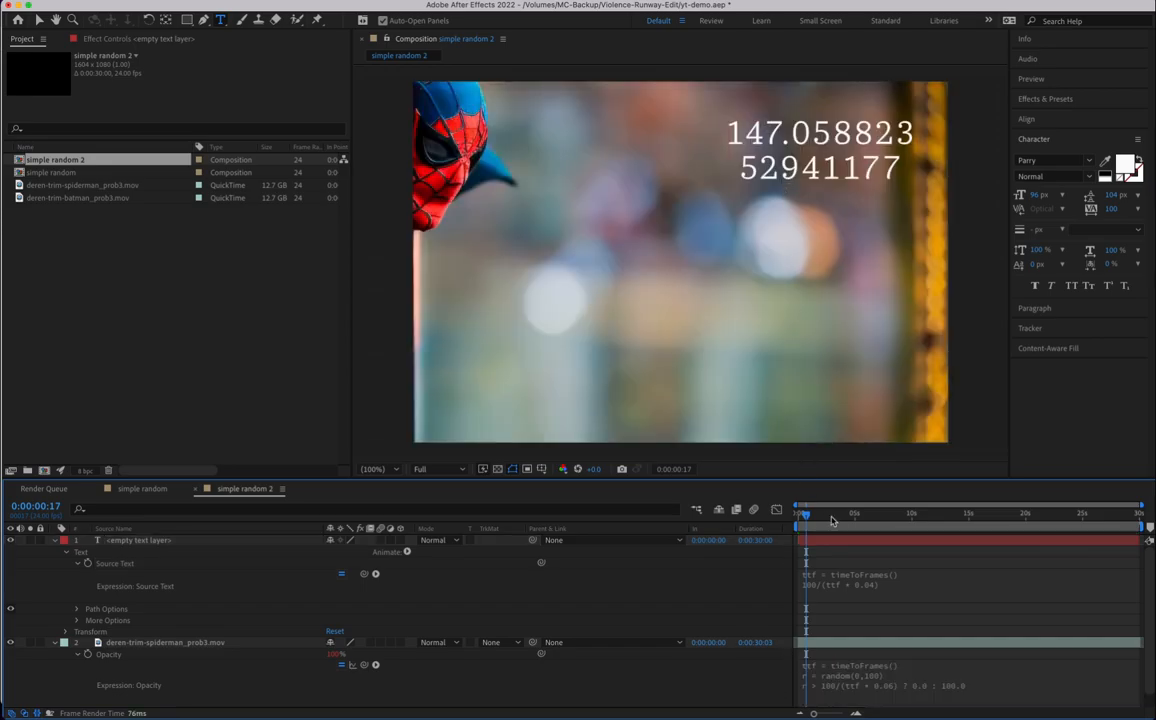
# Step: Change the Source Text expression's frame multiplier to 0.02 and scrub to 0:00:01:22 to check the readout
pyautogui.click(873, 583)
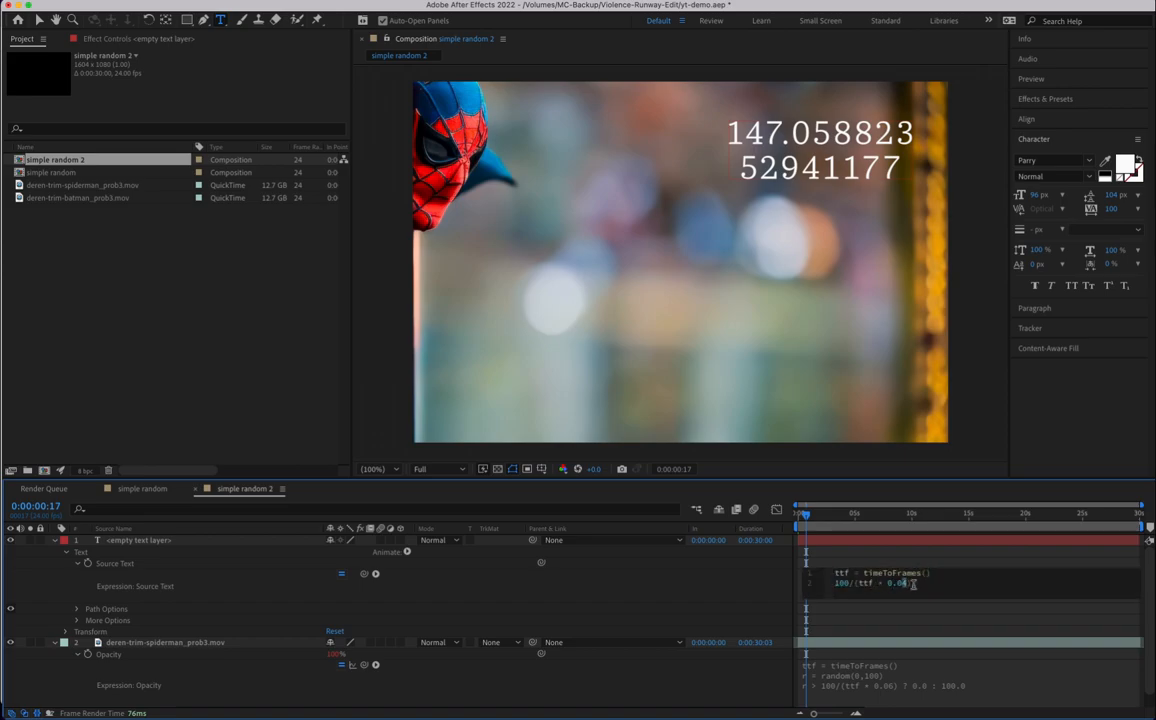
pyautogui.write('2')
pyautogui.click(782, 687)
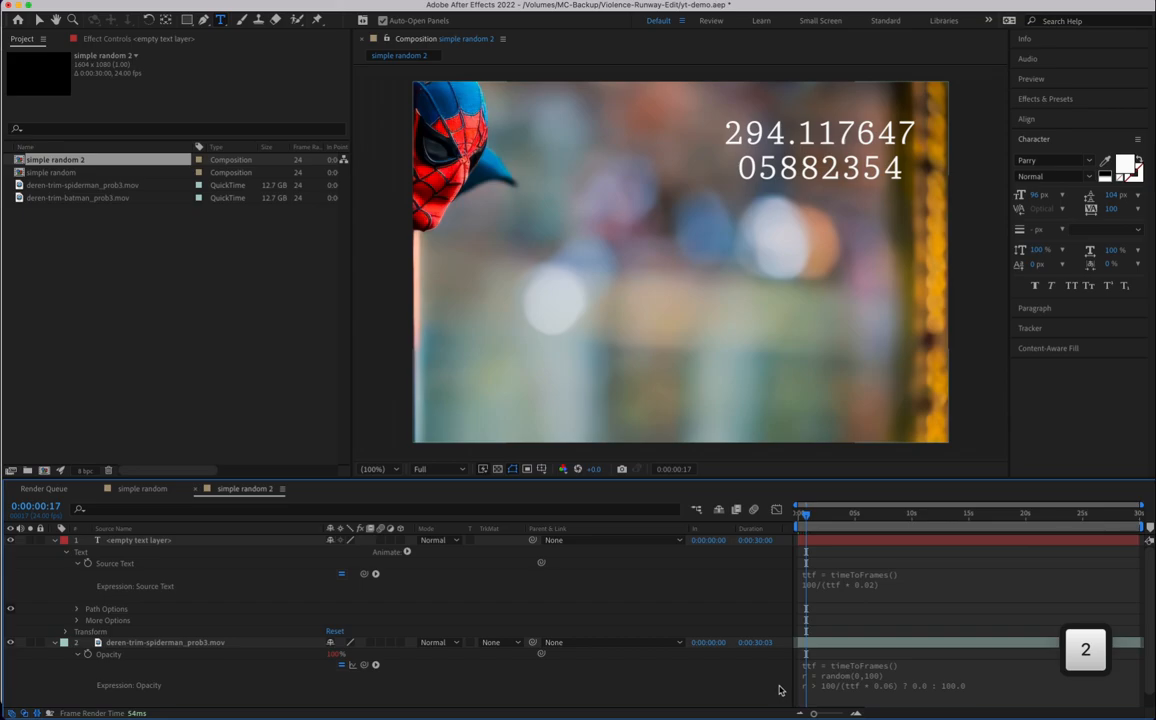
pyautogui.moveTo(806, 516); pyautogui.dragTo(822, 517)
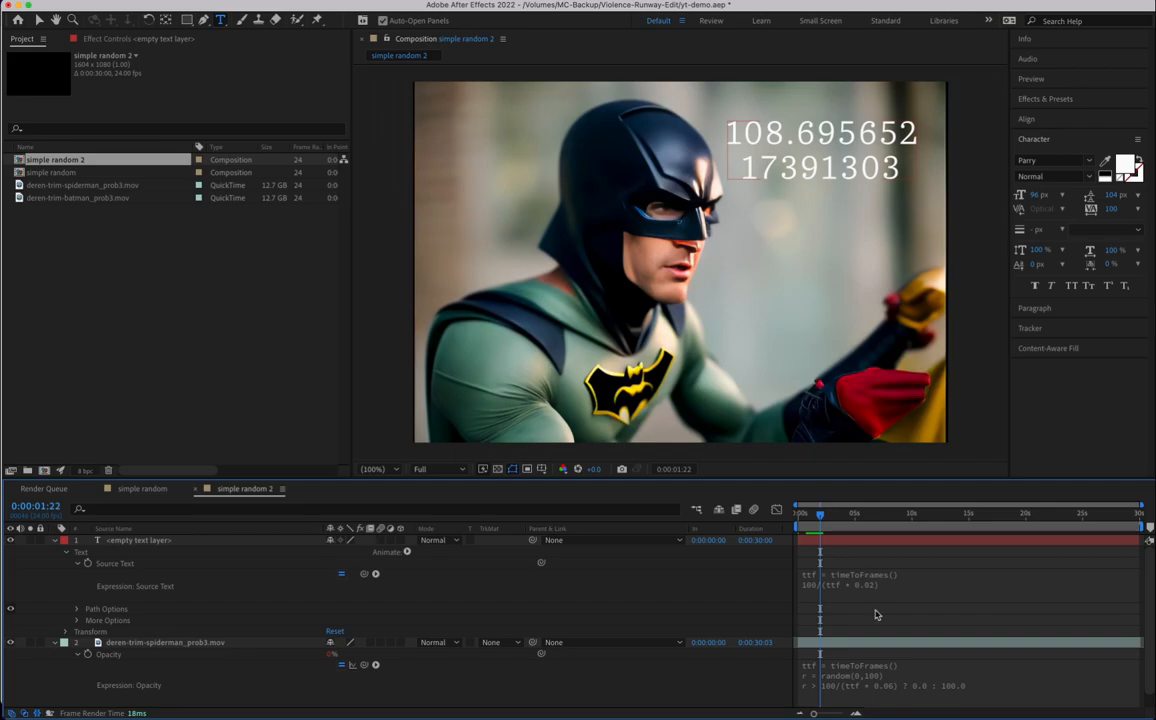
# Step: Change the spiderman layer's opacity threshold to 100/(ttf * 0.02) and apply the expression
pyautogui.click(908, 685)
pyautogui.click(920, 685)
pyautogui.press('Right')
pyautogui.press('BackSpace')
pyautogui.write('2')
pyautogui.click(755, 685)
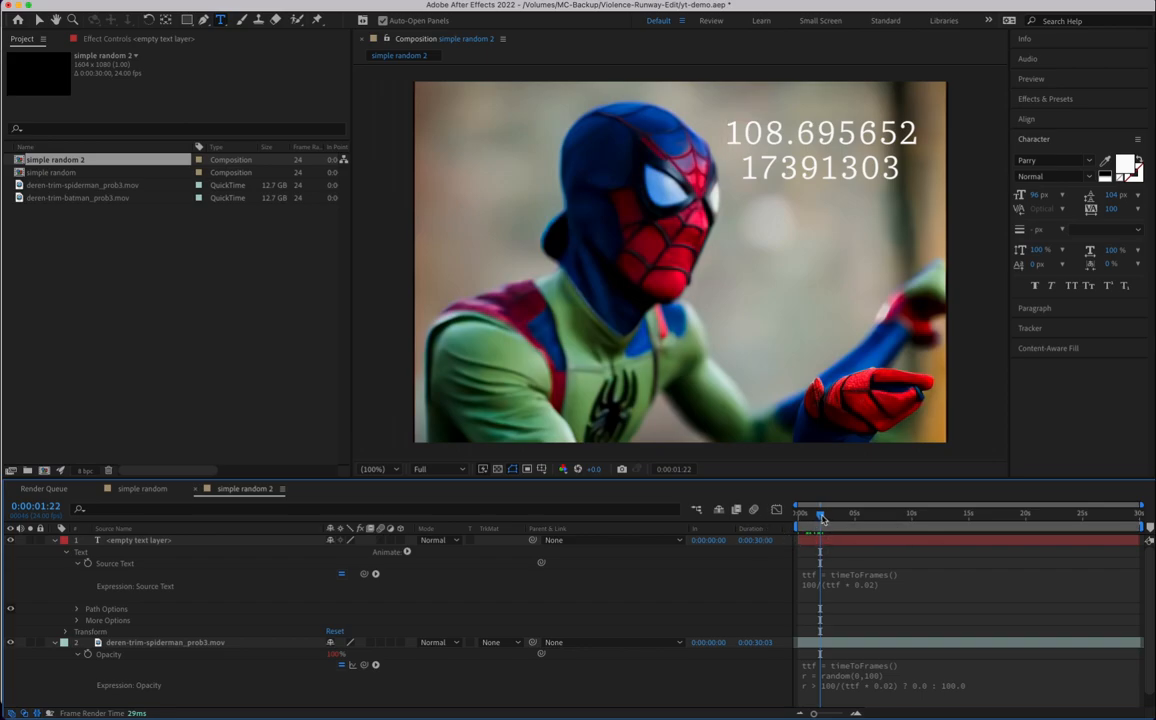
# Step: Scrub from about 2 s to the composition's end and back to 0:00:23:12, comparing the clip switching with the threshold readout
pyautogui.moveTo(821, 518); pyautogui.dragTo(823, 518)
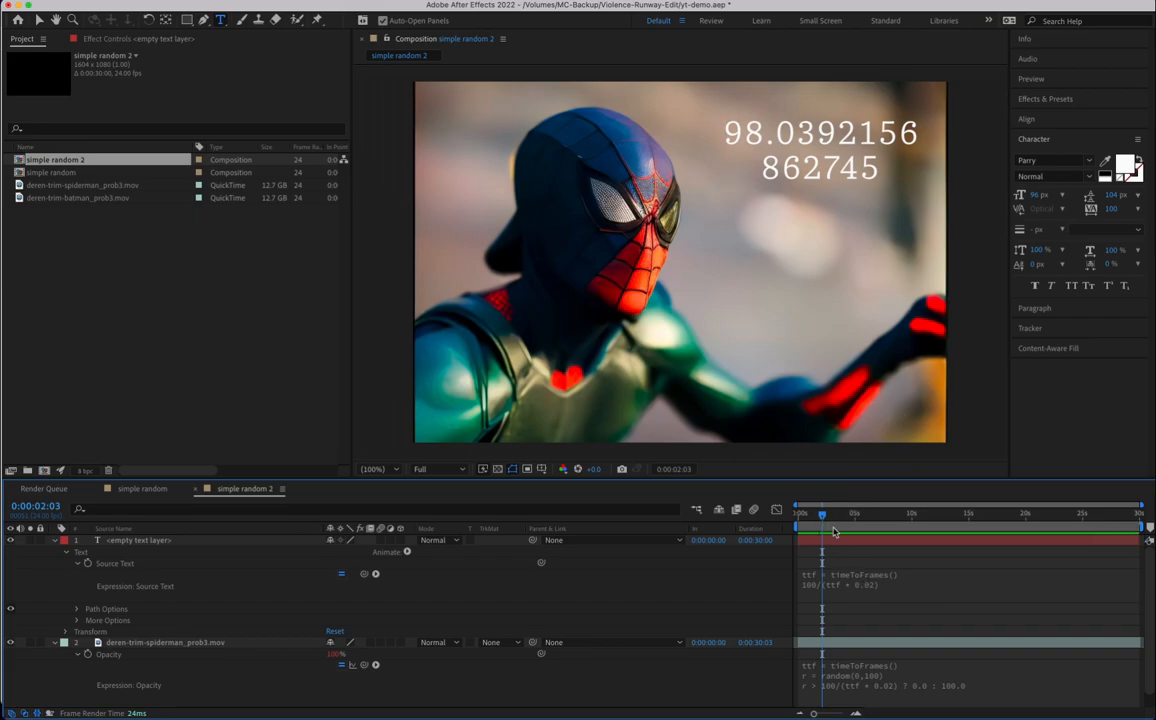
pyautogui.moveTo(822, 517); pyautogui.dragTo(1139, 511)
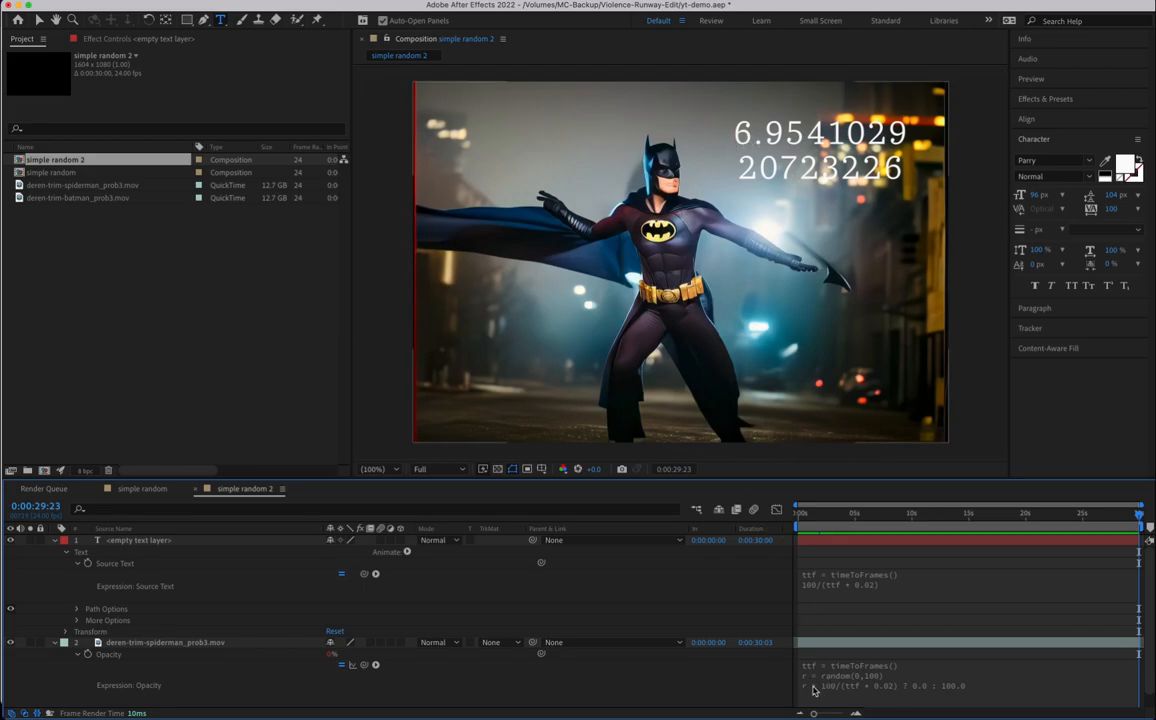
pyautogui.moveTo(963, 515); pyautogui.dragTo(1066, 514)
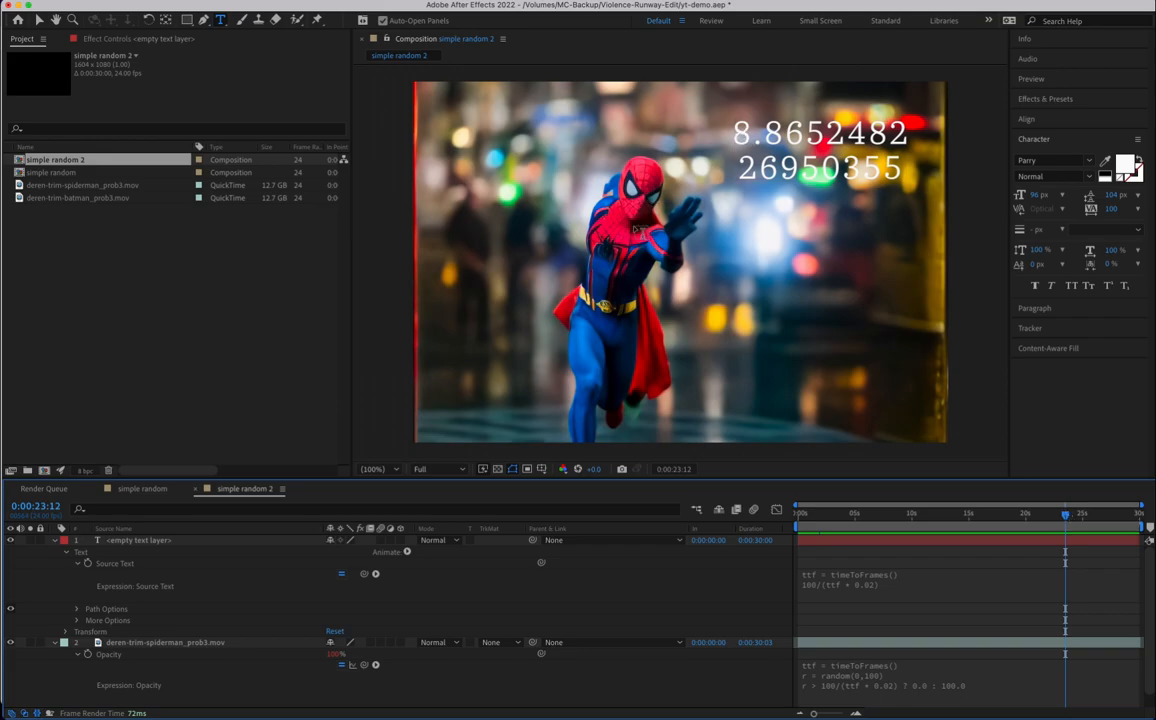
# Step: Change the Source Text expression's frame multiplier to 0.008 and apply it
pyautogui.click(862, 587)
pyautogui.click(906, 583)
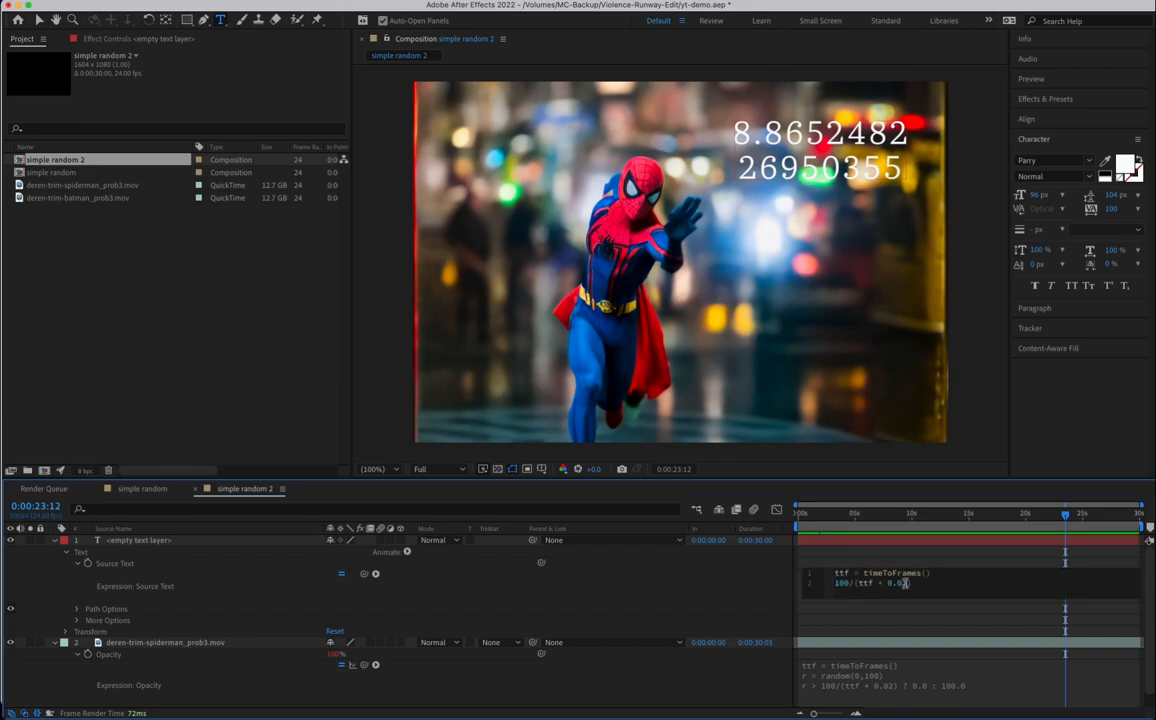
pyautogui.press('BackSpace')
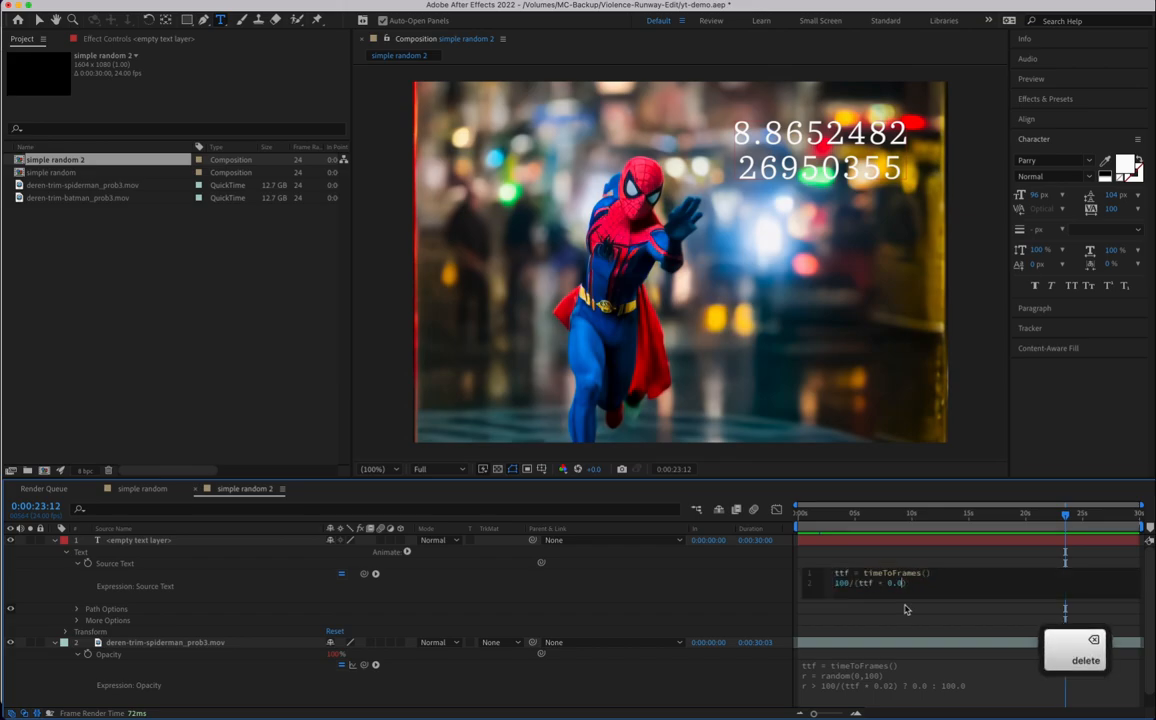
pyautogui.write('08')
pyautogui.click(910, 674)
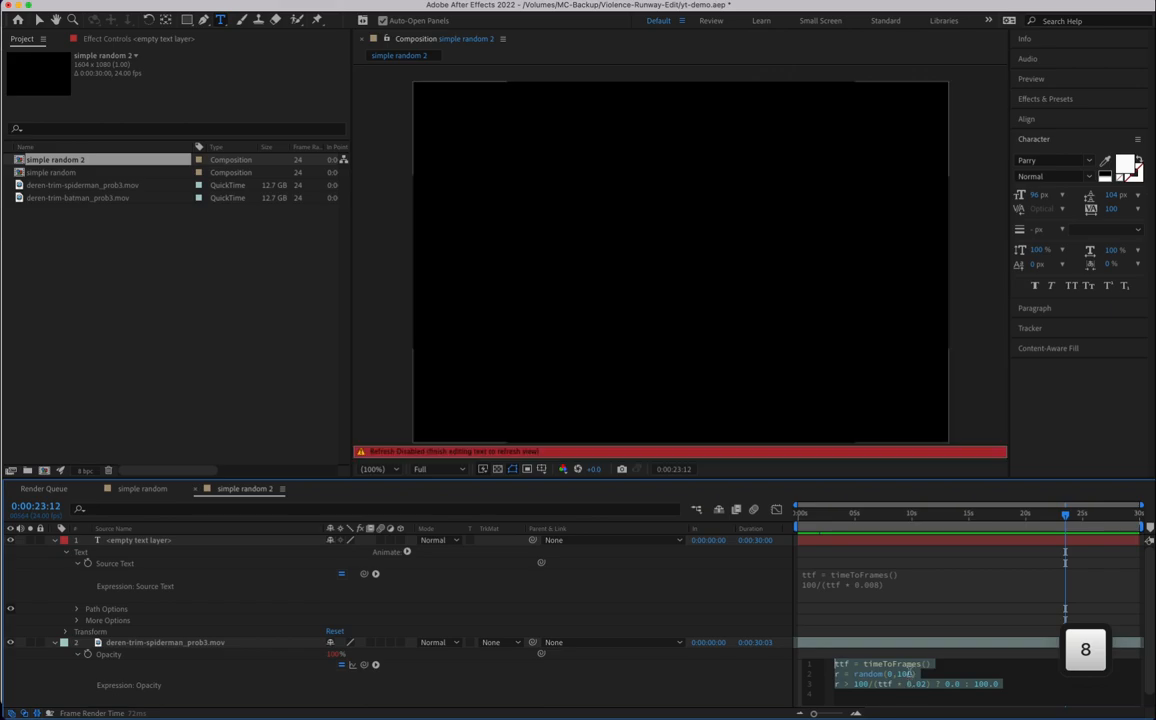
# Step: Move the playhead to 0:00:06:14 and change the spiderman layer's opacity threshold to 100/(ttf * 0.008)
pyautogui.click(854, 514)
pyautogui.moveTo(855, 515); pyautogui.dragTo(872, 515)
pyautogui.click(882, 679)
pyautogui.click(914, 682)
pyautogui.press('Right')
pyautogui.press('BackSpace')
pyautogui.write('08')
pyautogui.click(960, 626)
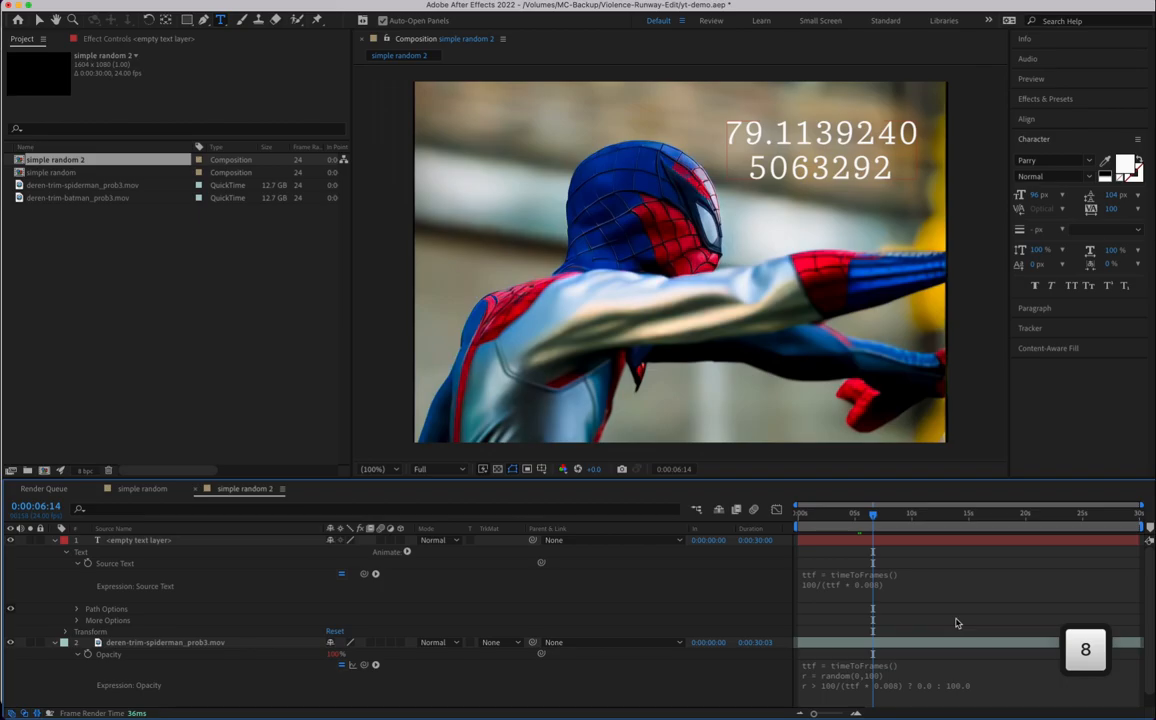
# Step: Scrub through the composition to its end to check the clip switching, and save the project
pyautogui.moveTo(874, 517); pyautogui.dragTo(870, 518)
pyautogui.moveTo(851, 516); pyautogui.dragTo(1145, 508)
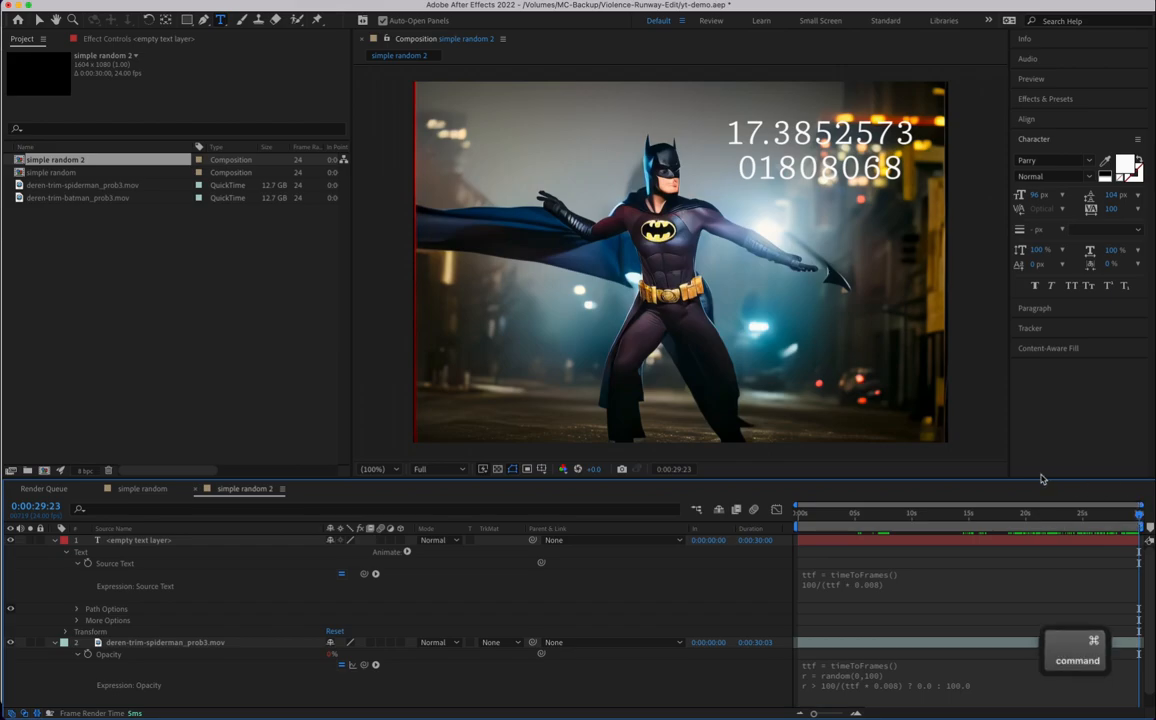
pyautogui.press('super+s')
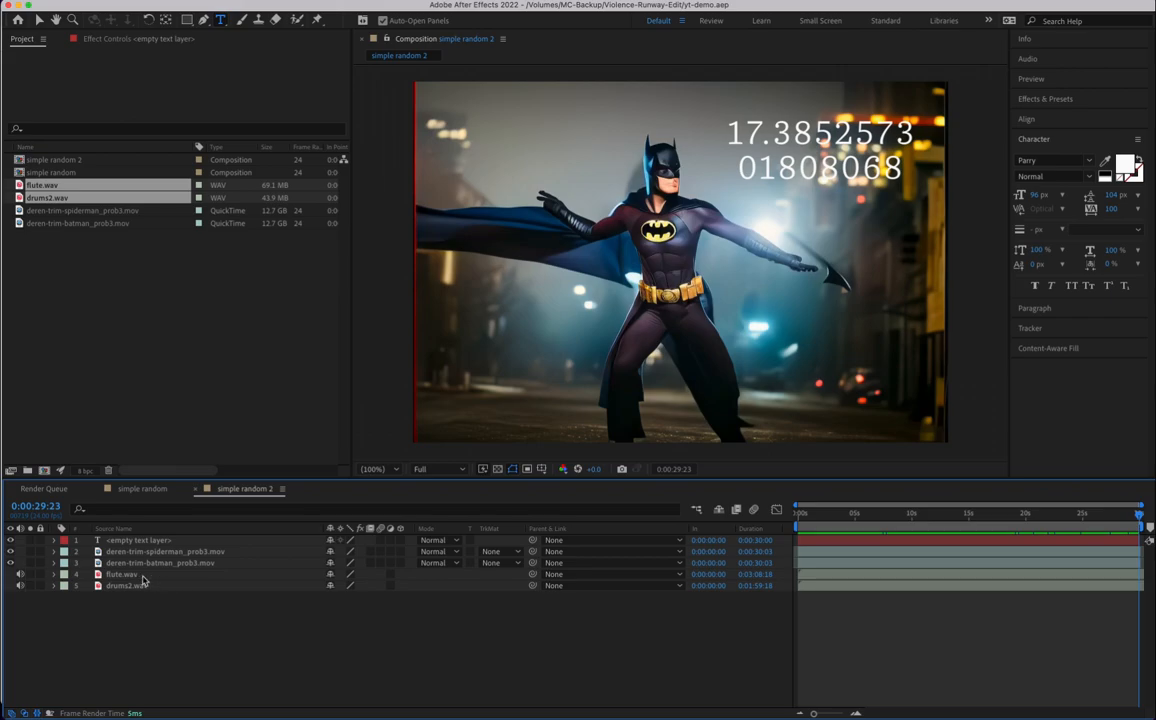
# Step: Add an expression to the flute.wav layer's Audio Levels and clear its default text
pyautogui.click(54, 574)
pyautogui.click(66, 586)
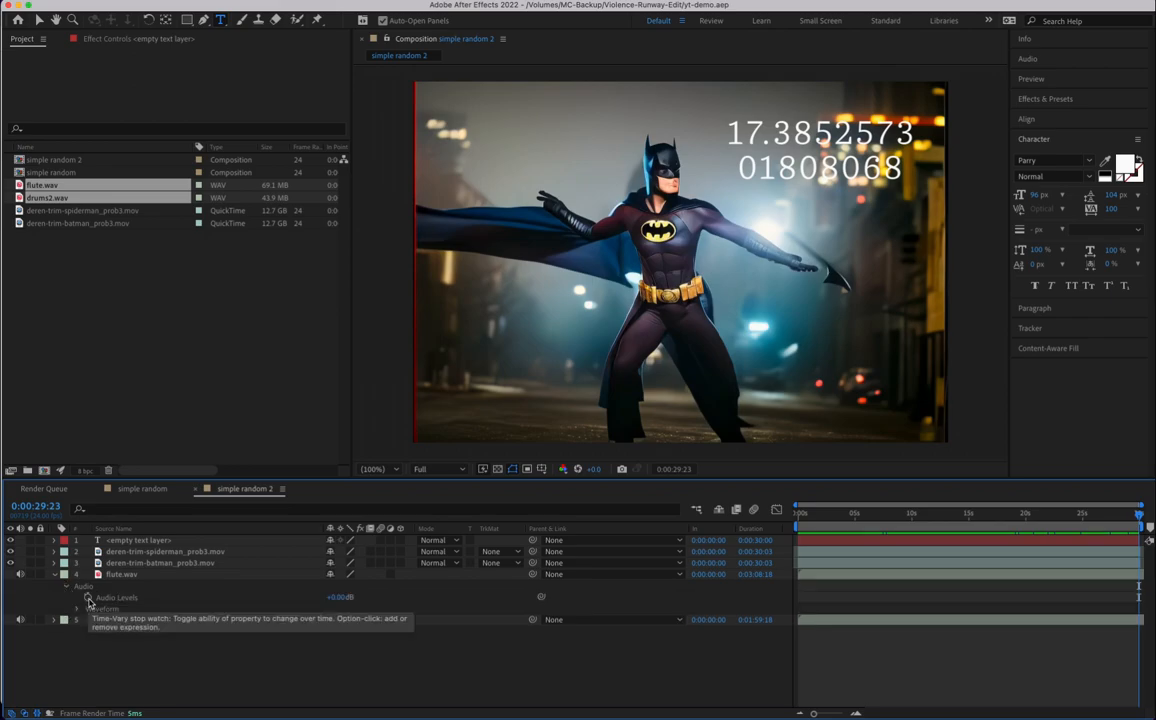
pyautogui.keyDown('alt'); pyautogui.click(87, 597); pyautogui.keyUp('alt')
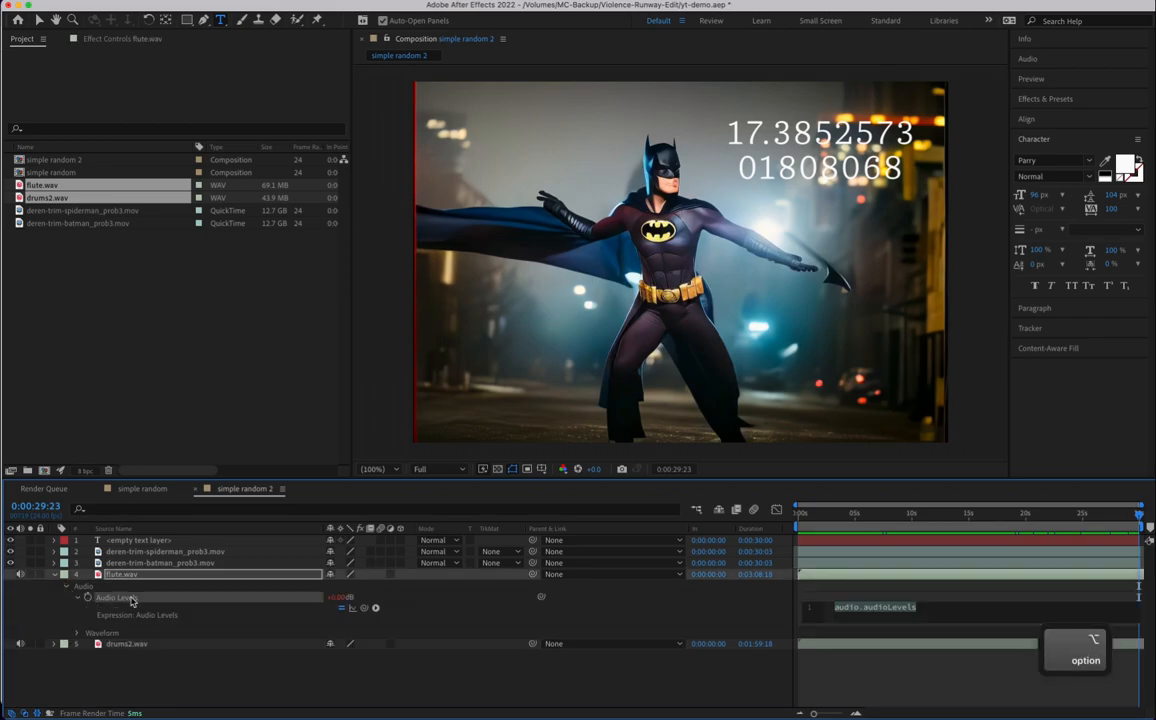
pyautogui.click(926, 605)
pyautogui.moveTo(926, 605); pyautogui.dragTo(838, 605)
pyautogui.press('BackSpace')
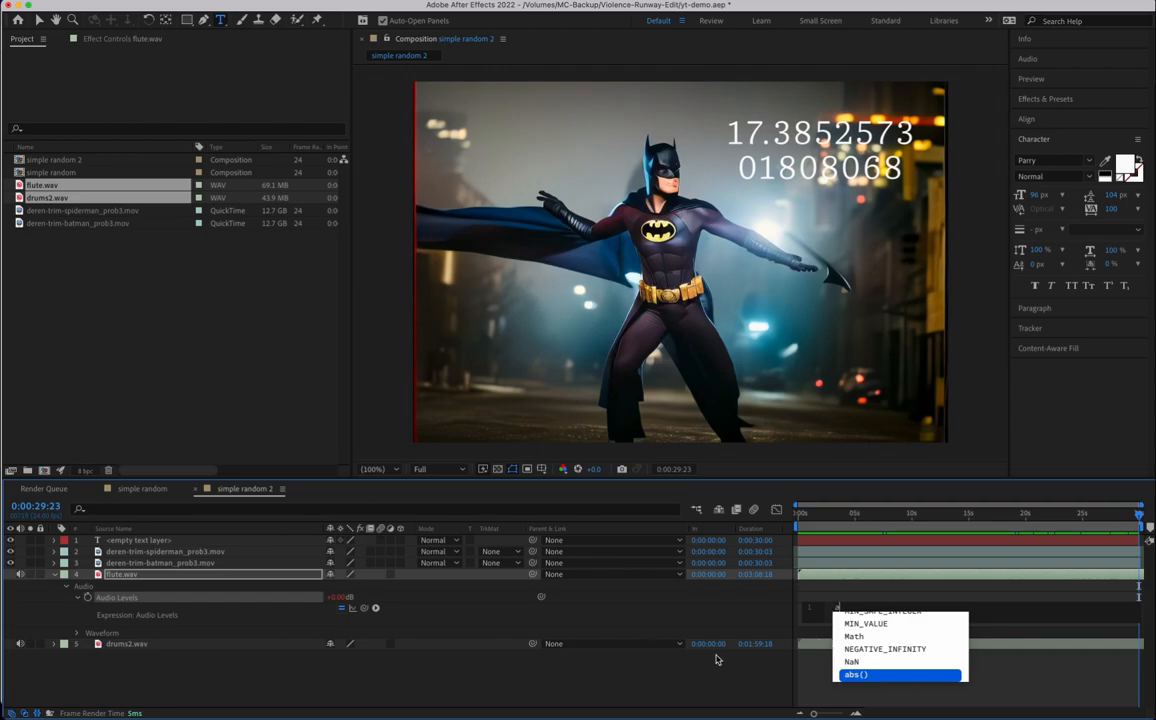
# Step: Reveal the spiderman layer's Opacity and link the flute.wav Audio Levels expression to it
pyautogui.click(116, 553)
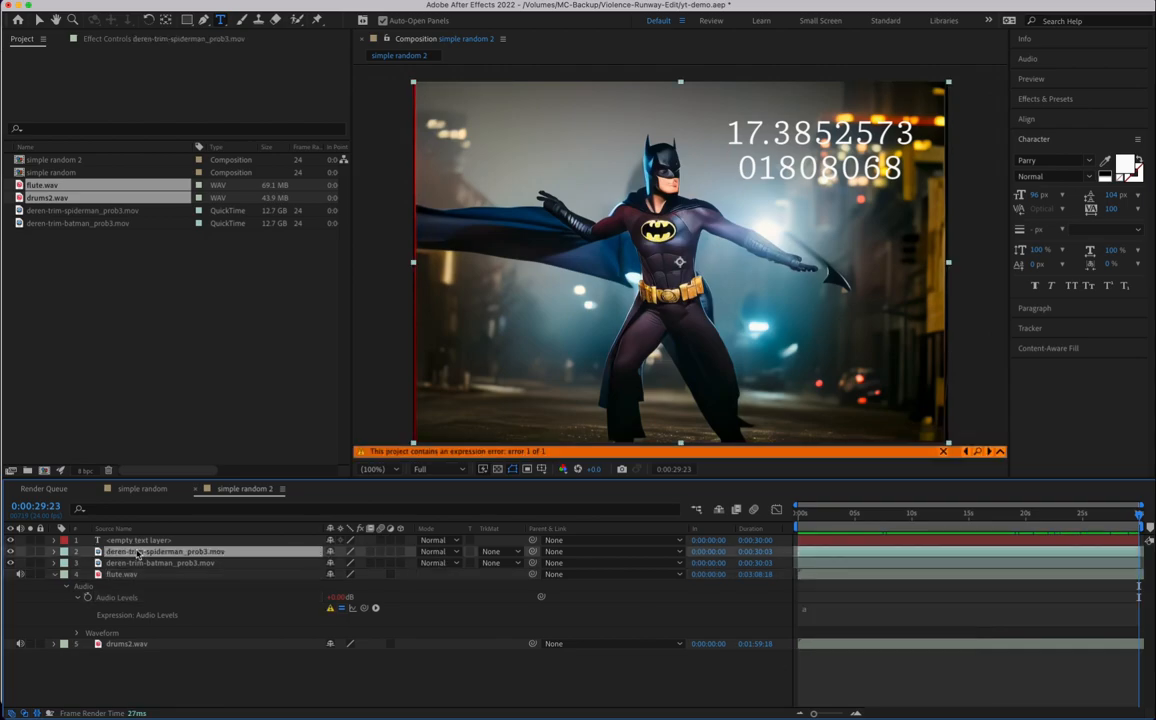
pyautogui.press('t')
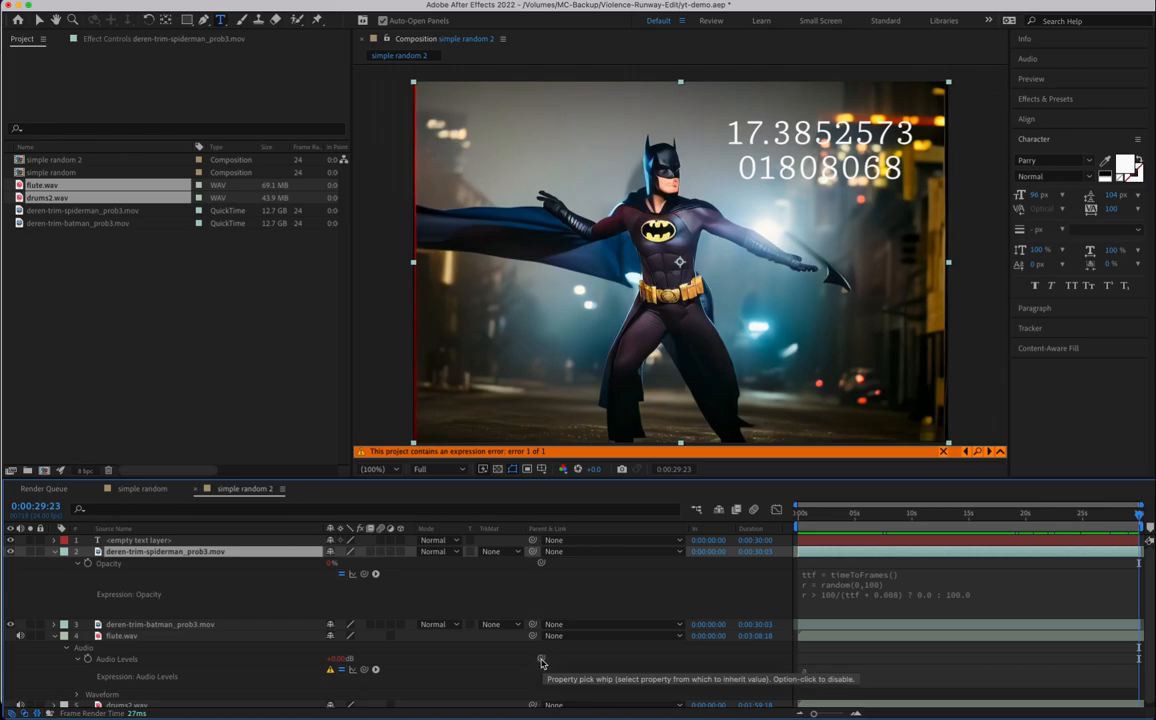
pyautogui.moveTo(542, 660); pyautogui.dragTo(117, 570)
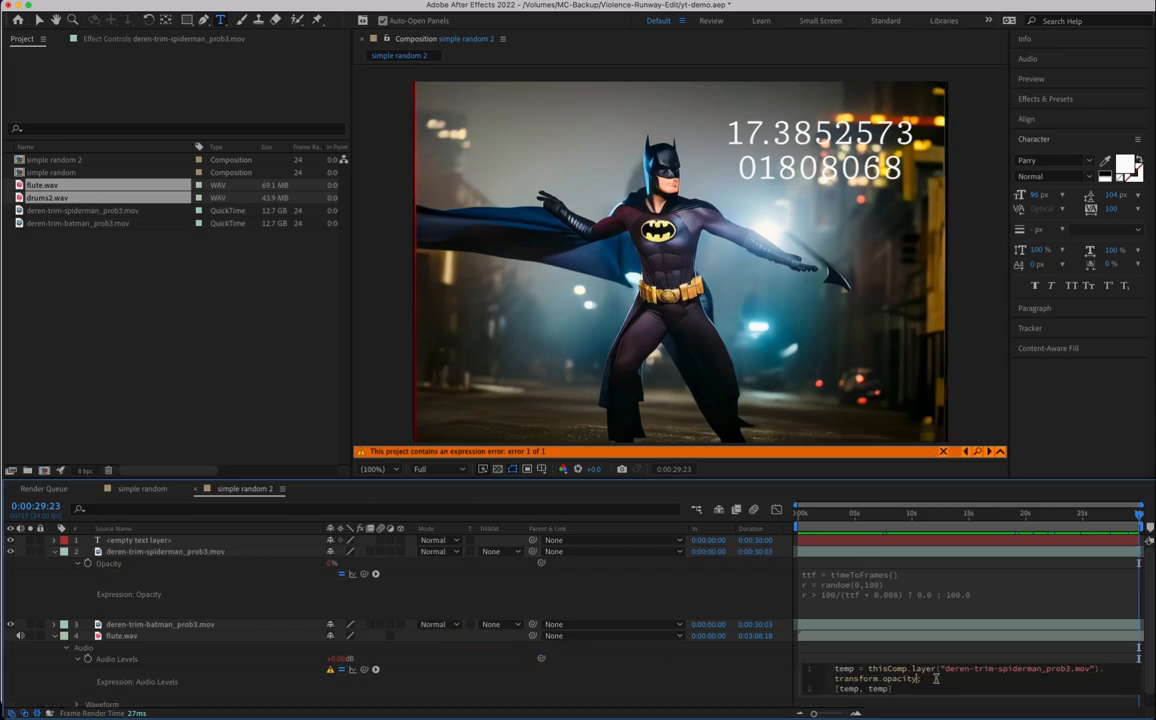
# Step: Rename the temp variable to spiderman where it is defined in the flute.wav expression, and insert a new line below
pyautogui.moveTo(936, 678); pyautogui.dragTo(870, 668)
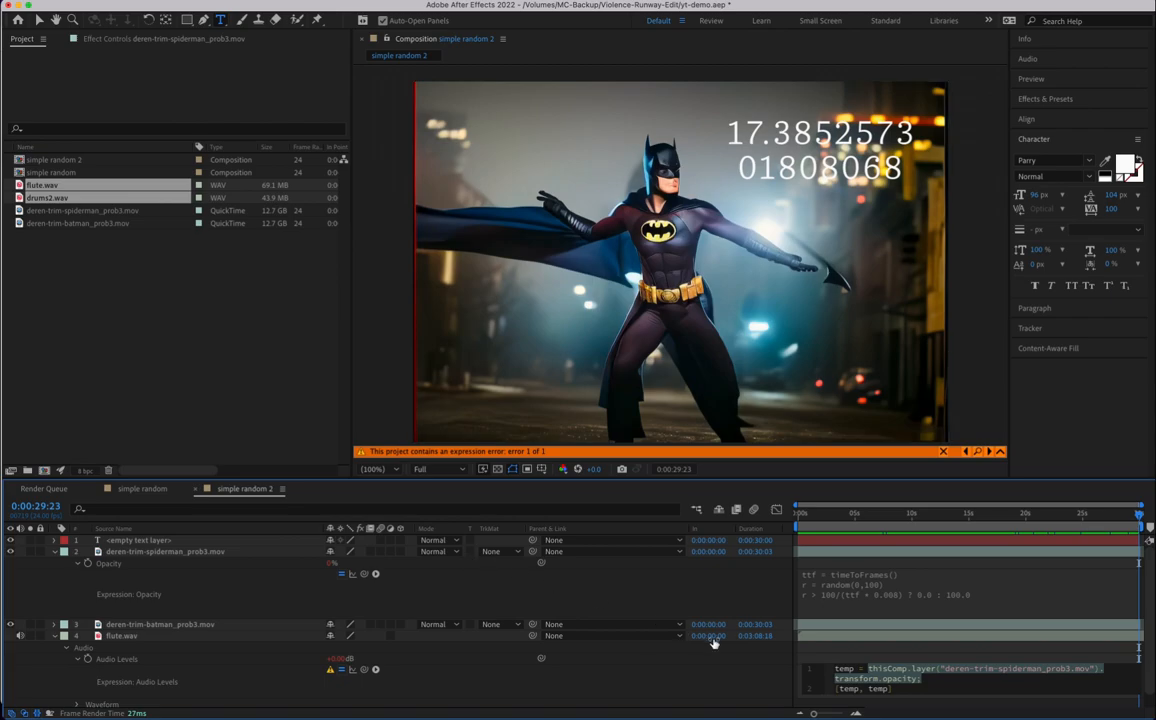
pyautogui.click(930, 680)
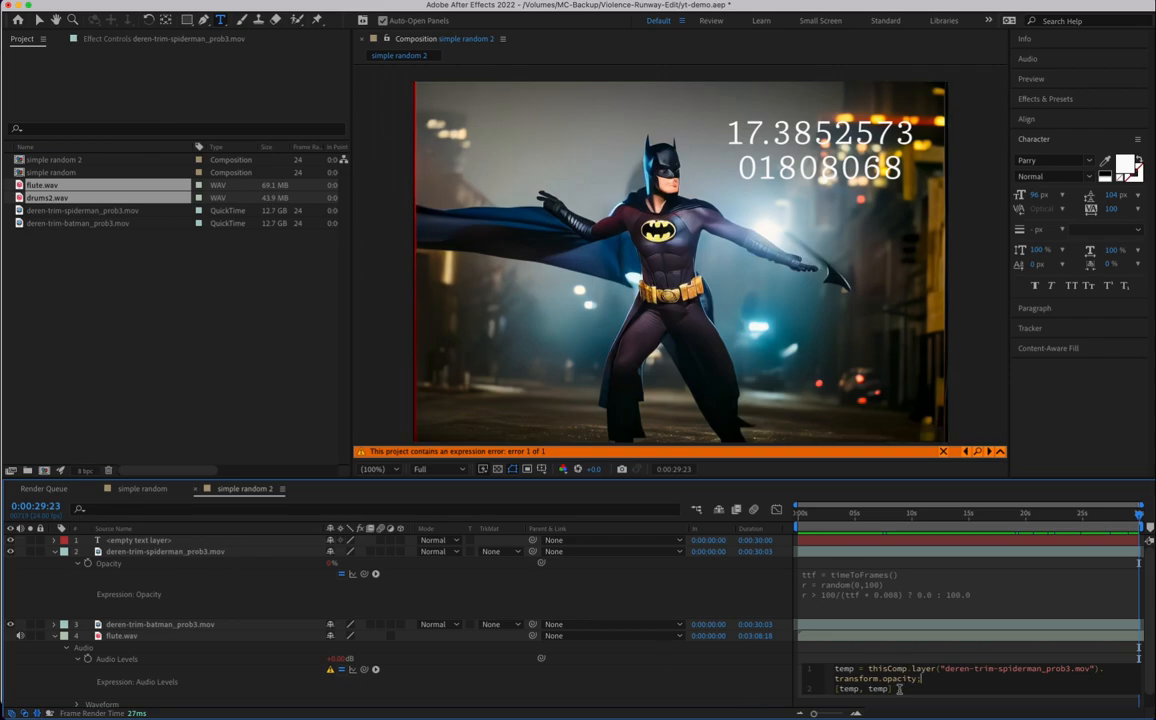
pyautogui.moveTo(854, 668); pyautogui.dragTo(826, 664)
pyautogui.write('spiderman')
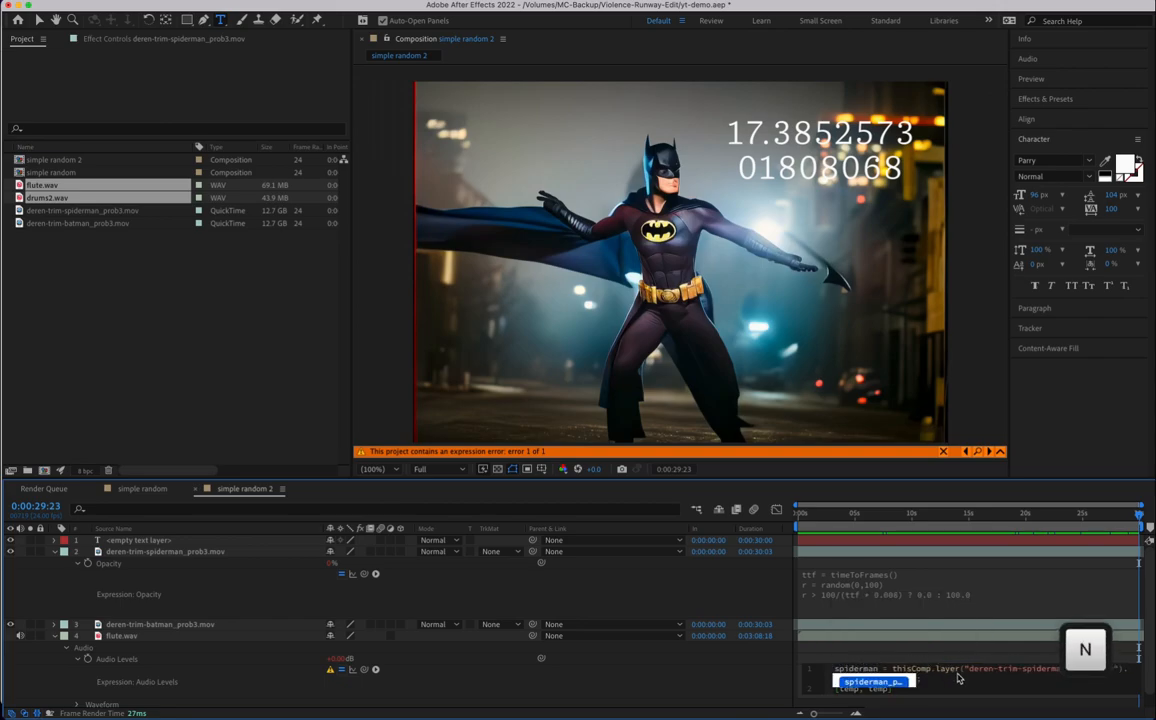
pyautogui.click(928, 679)
pyautogui.press('Return')
pyautogui.write('if ')
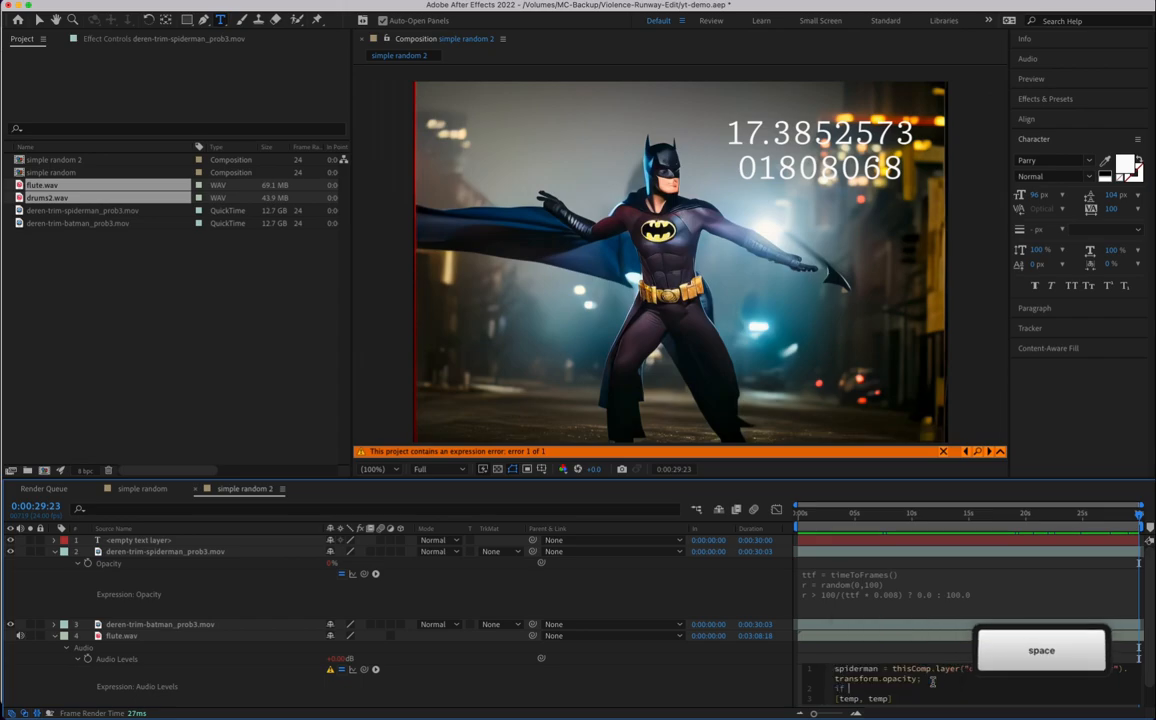
pyautogui.write('spr')
pyautogui.press('BackSpace')
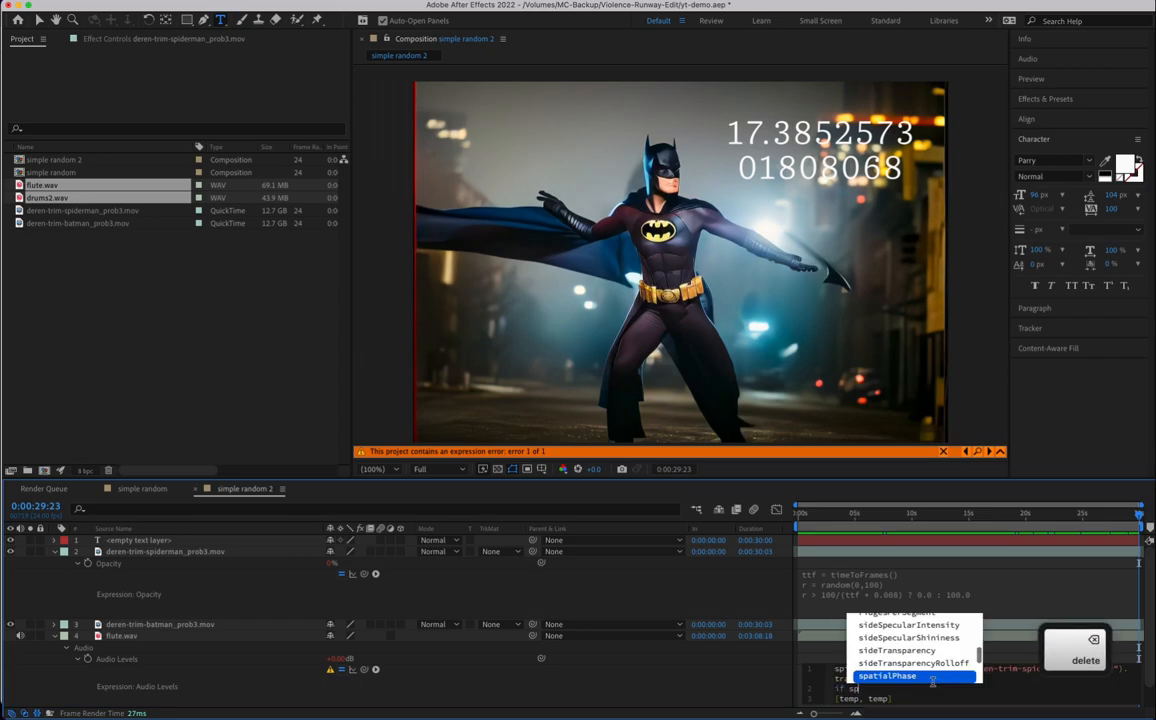
pyautogui.press('BackSpace')
pyautogui.press('BackSpace')
pyautogui.press('BackSpace')
pyautogui.press('BackSpace')
pyautogui.press('BackSpace')
# Step: Write the condition spiderman > 99.0 ? 0 : -24.0 on the new line of the flute.wav Audio Levels expression
pyautogui.write('spiderman ')
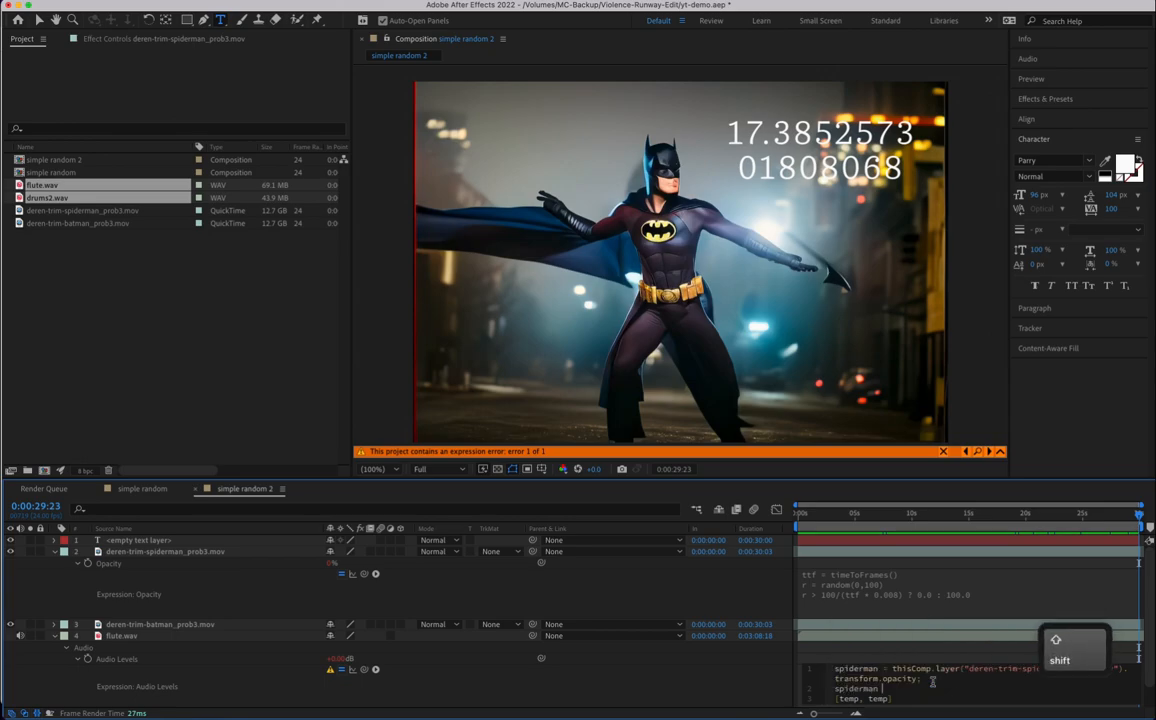
pyautogui.write('> 99.0 ')
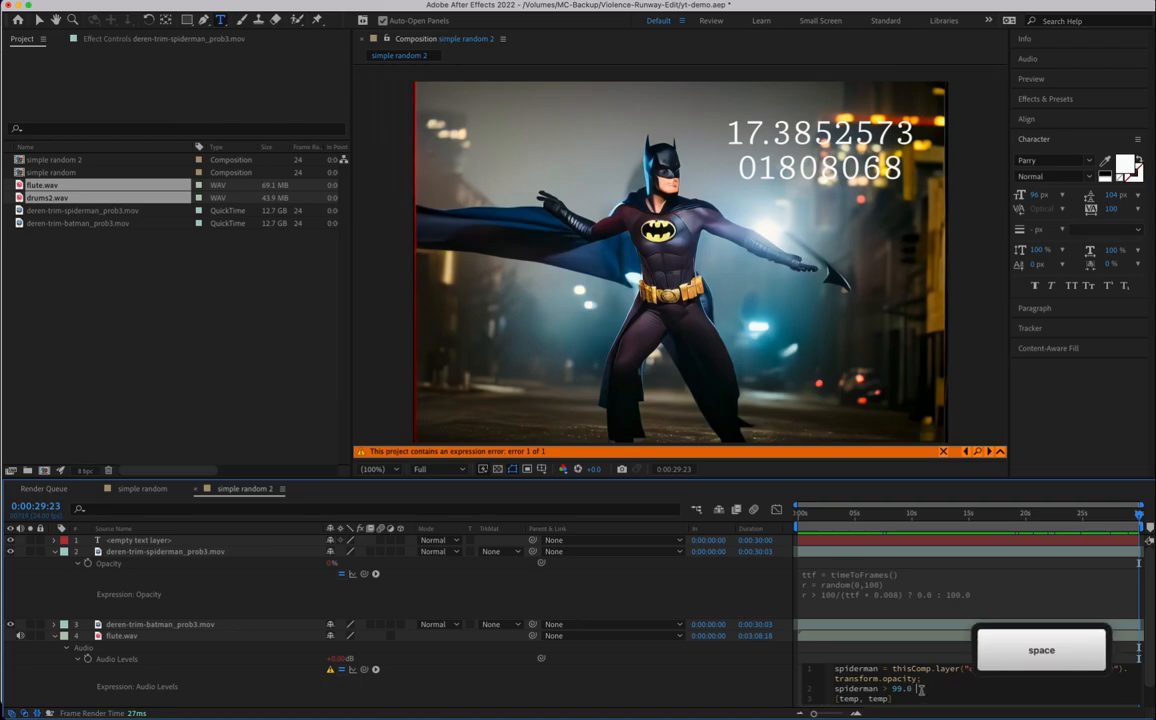
pyautogui.write('?')
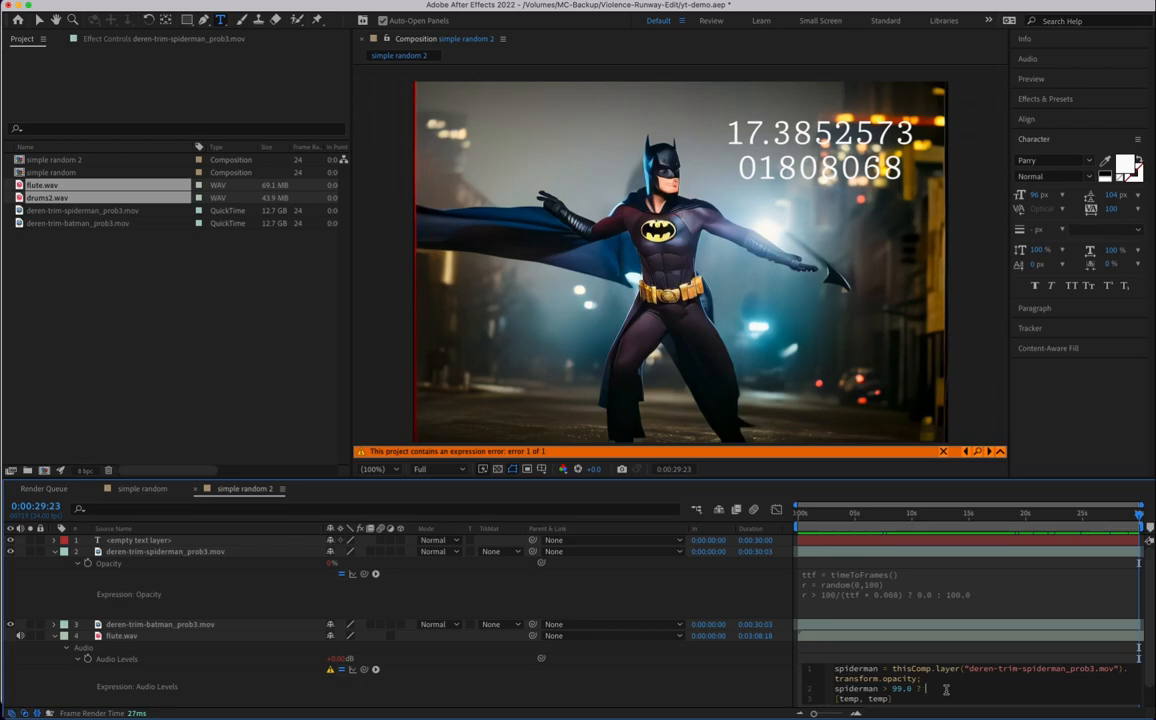
pyautogui.write('0 :')
pyautogui.write('-24.0')
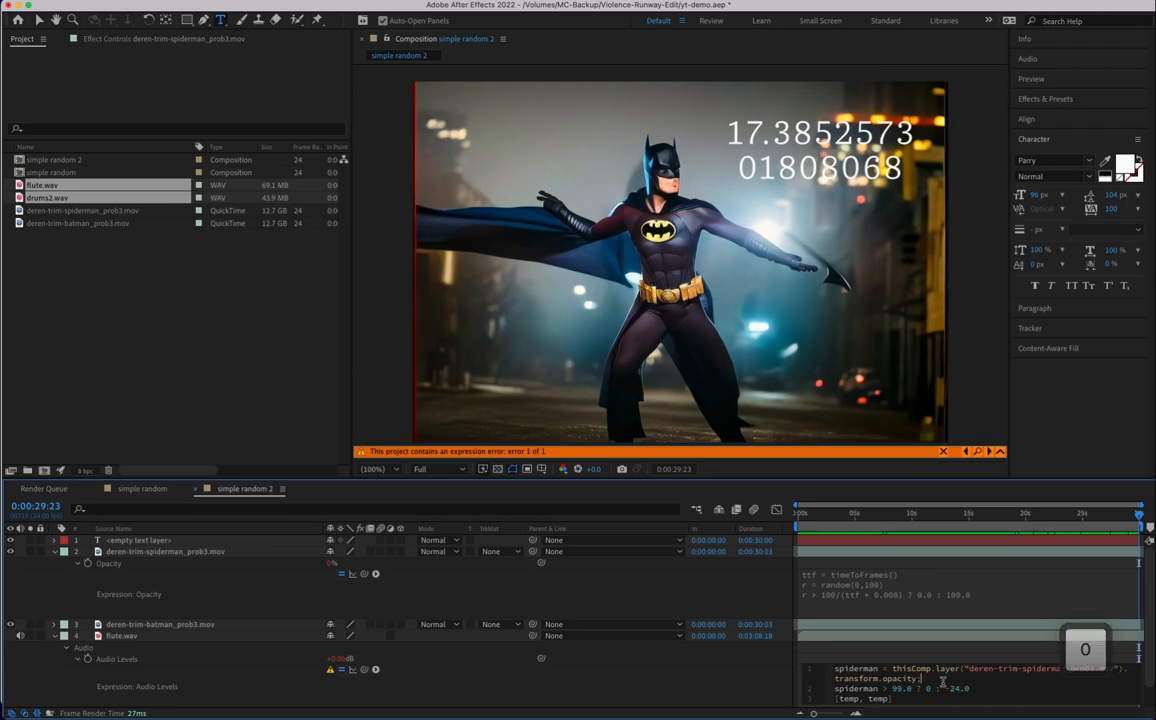
# Step: Delete the leftover [temp, temp] line from the flute.wav Audio Levels expression
pyautogui.moveTo(891, 698); pyautogui.dragTo(838, 699)
pyautogui.click(851, 698)
pyautogui.click(897, 699)
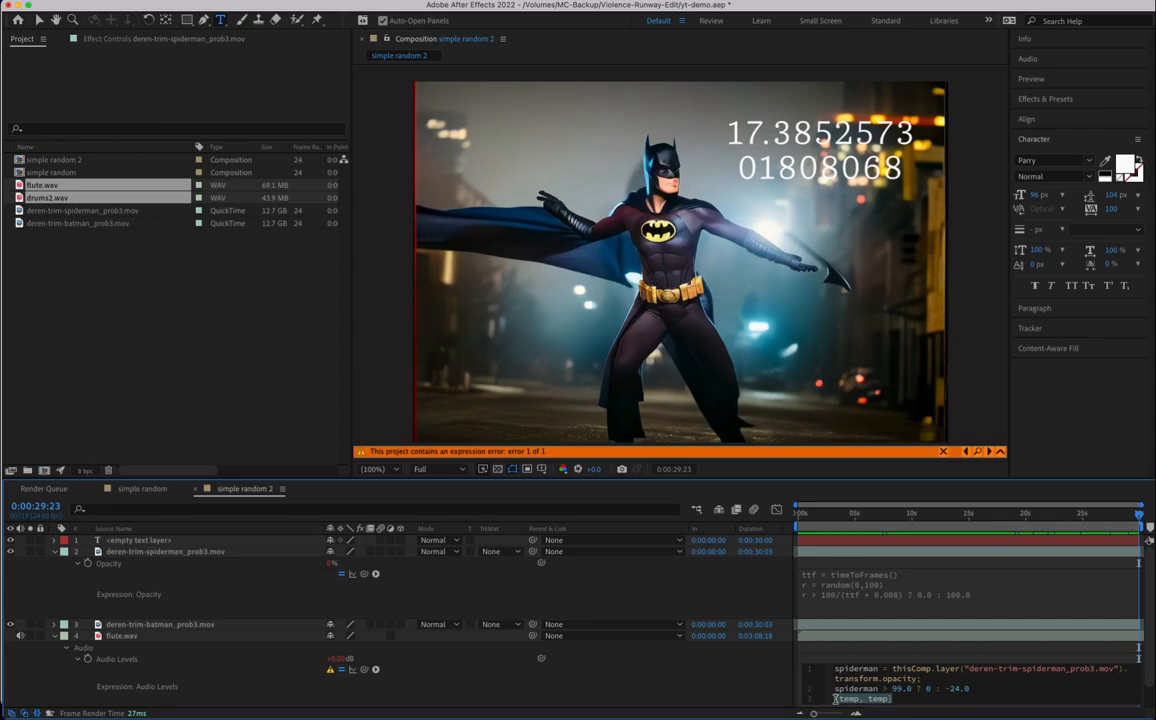
pyautogui.press('BackSpace')
pyautogui.press('BackSpace')
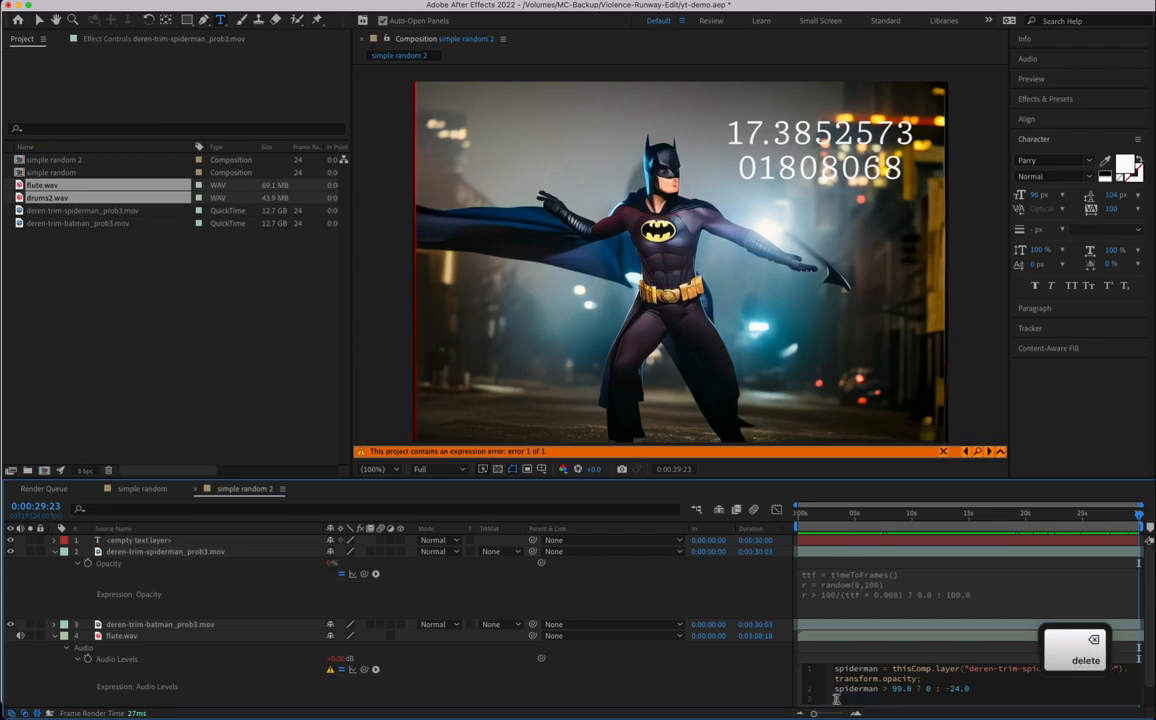
# Step: Turn the condition's true result into the two-channel array [0,0]
pyautogui.press('Left')
pyautogui.press('Left')
pyautogui.press('Left')
pyautogui.press('Left')
pyautogui.press('Left')
pyautogui.press('Left')
pyautogui.press('Left')
pyautogui.press('Left')
pyautogui.press('Left')
pyautogui.press('Right')
pyautogui.press('Left')
pyautogui.write(',0')
pyautogui.press('Right')
pyautogui.press('Right')
pyautogui.press('Right')
pyautogui.press('Right')
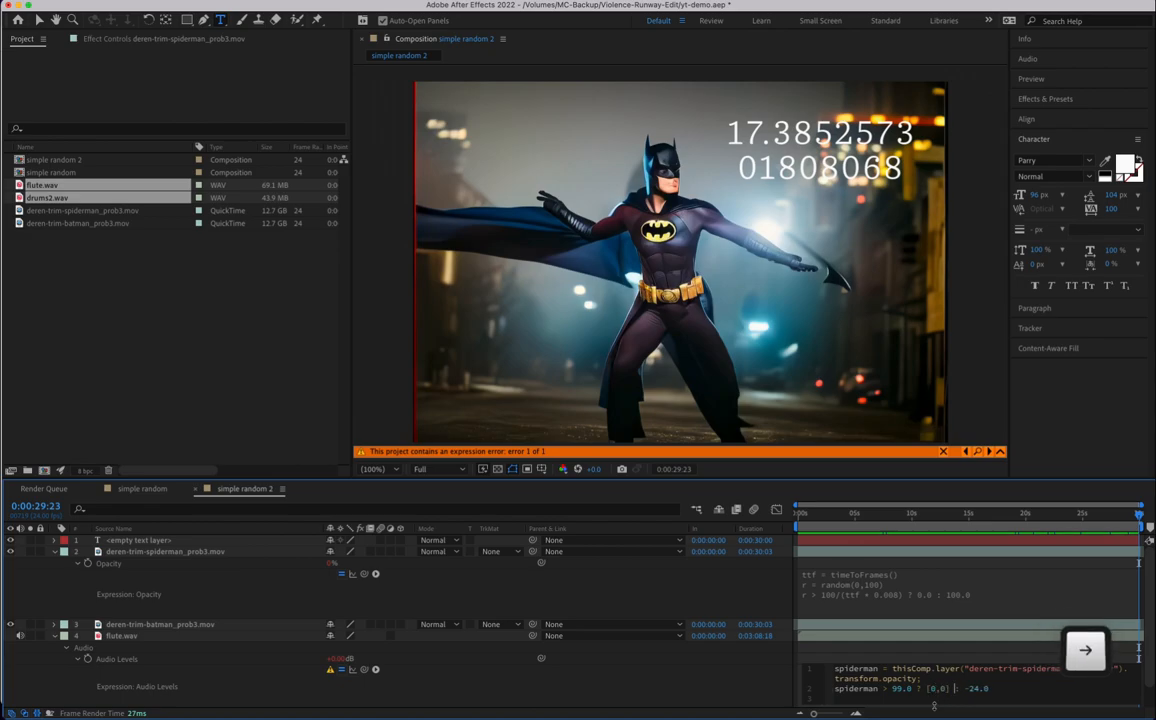
# Step: Turn the condition's false result into the two-channel array [-24.0,-24.0]
pyautogui.write('[')
pyautogui.press('Delete')
pyautogui.press('Right')
pyautogui.press('Right')
pyautogui.press('Right')
pyautogui.press('Right')
pyautogui.press('Right')
pyautogui.write(']')
pyautogui.press('Left')
pyautogui.write(',-24.')
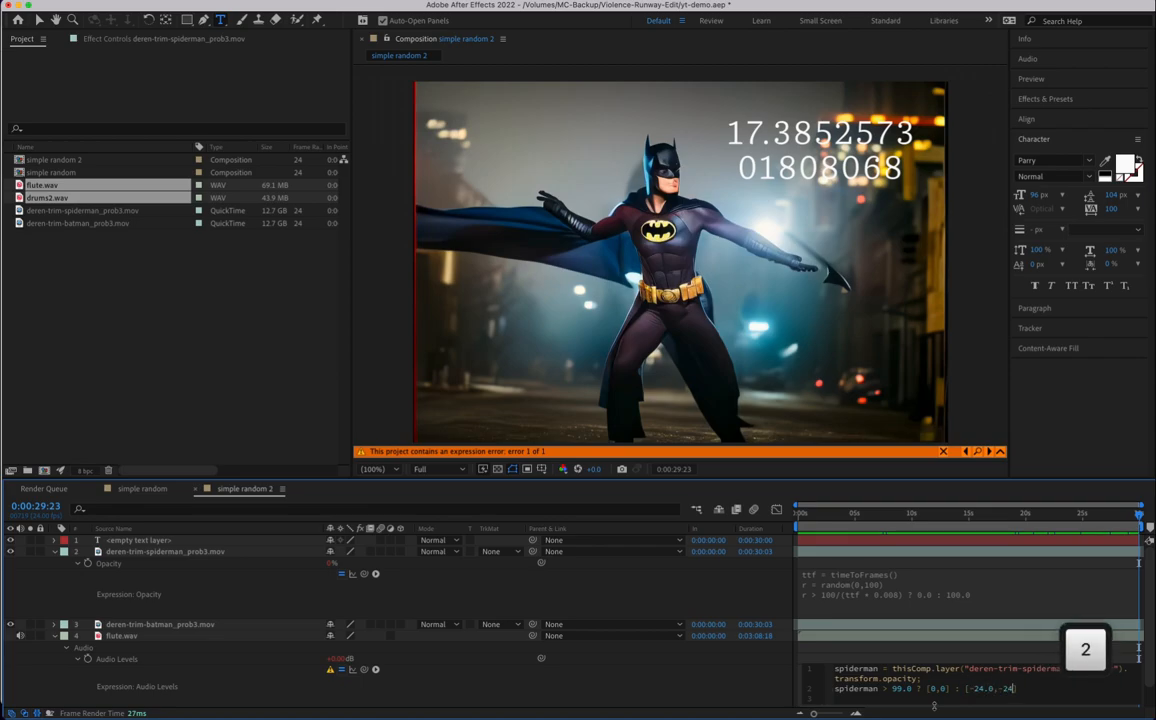
pyautogui.write('0')
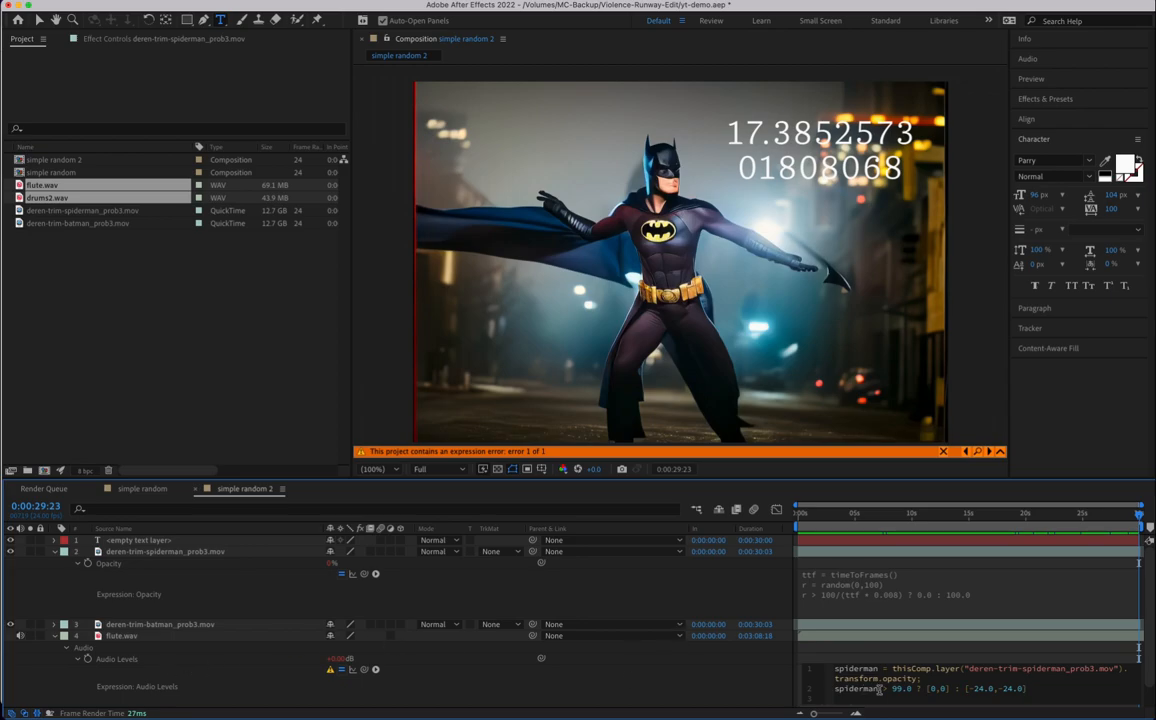
# Step: Copy the complete flute.wav Audio Levels expression, collapse that layer, and paste it as the drums2.wav layer's Audio Levels expression
pyautogui.press('super+a')
pyautogui.press('super+c')
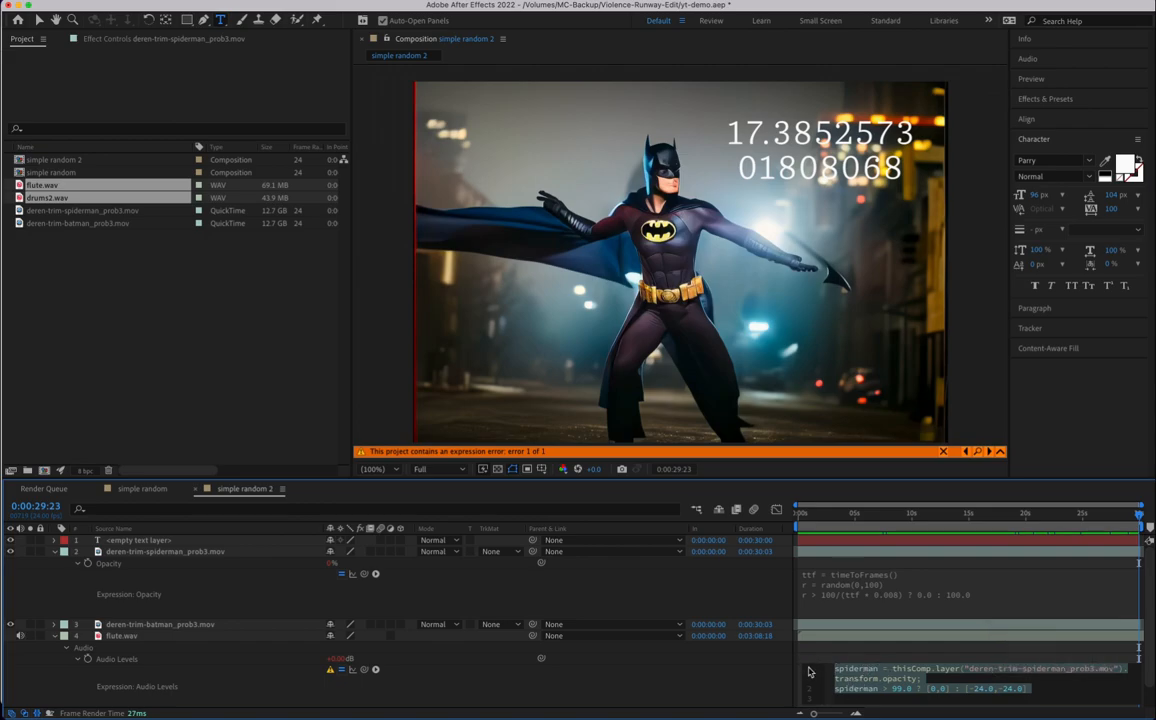
pyautogui.click(55, 636)
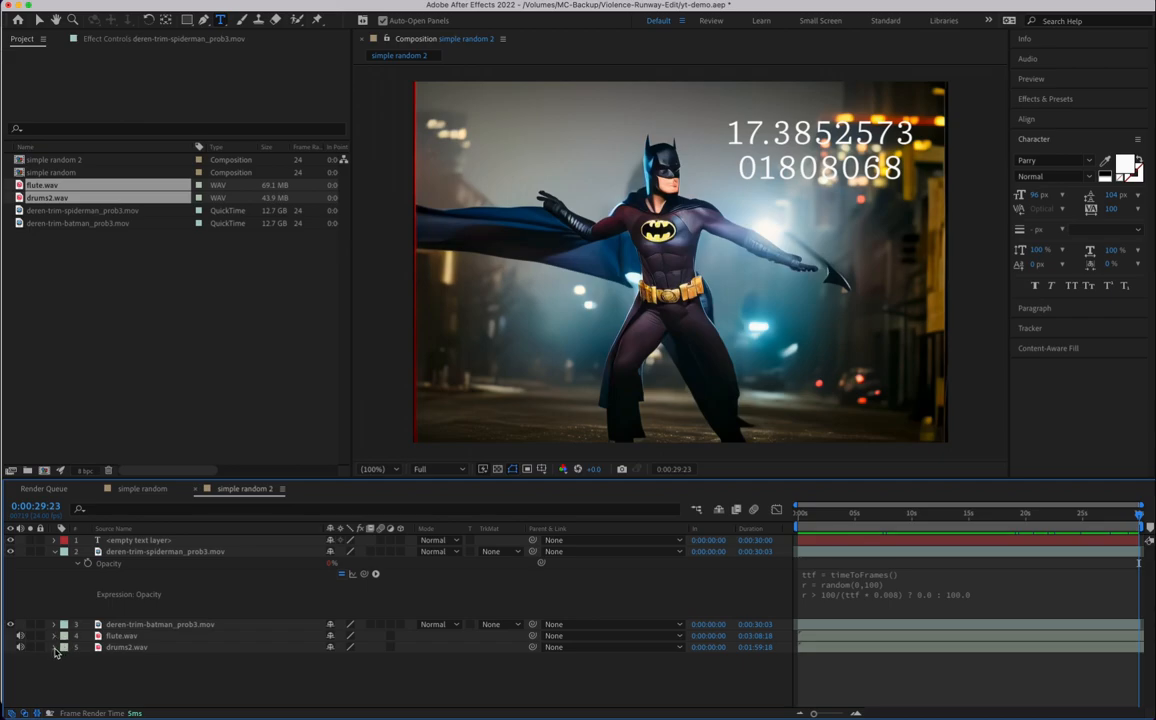
pyautogui.click(55, 648)
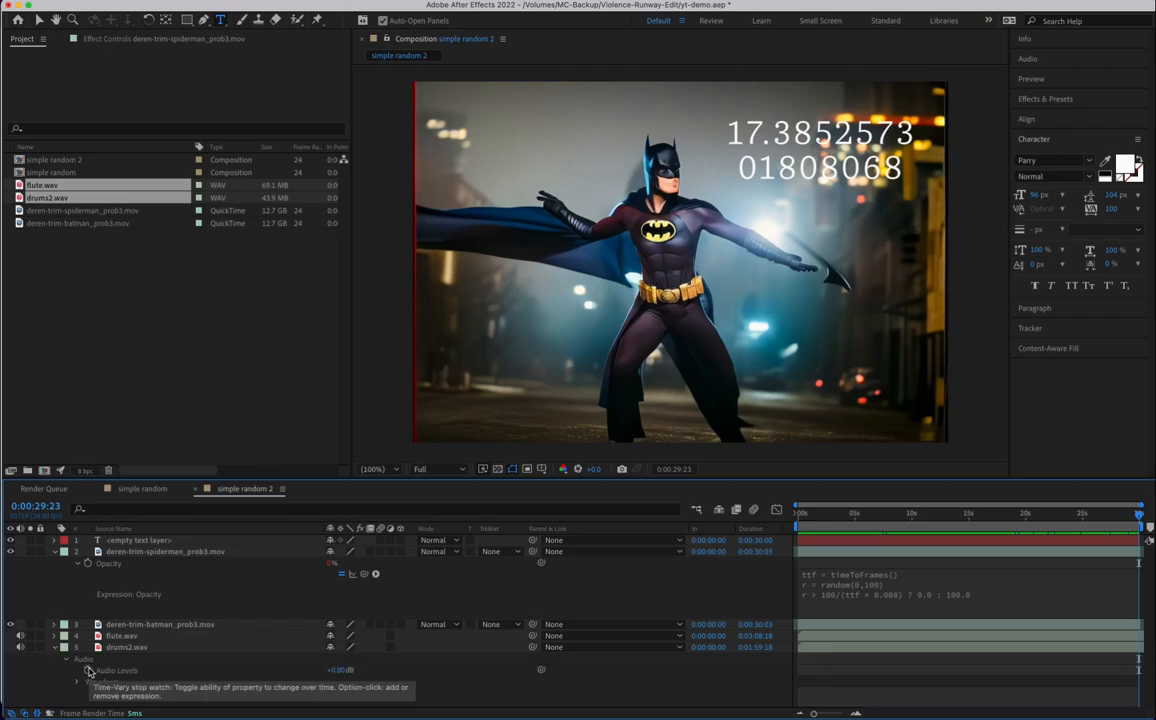
pyautogui.press('alt')
pyautogui.keyDown('alt'); pyautogui.click(89, 673); pyautogui.keyUp('alt')
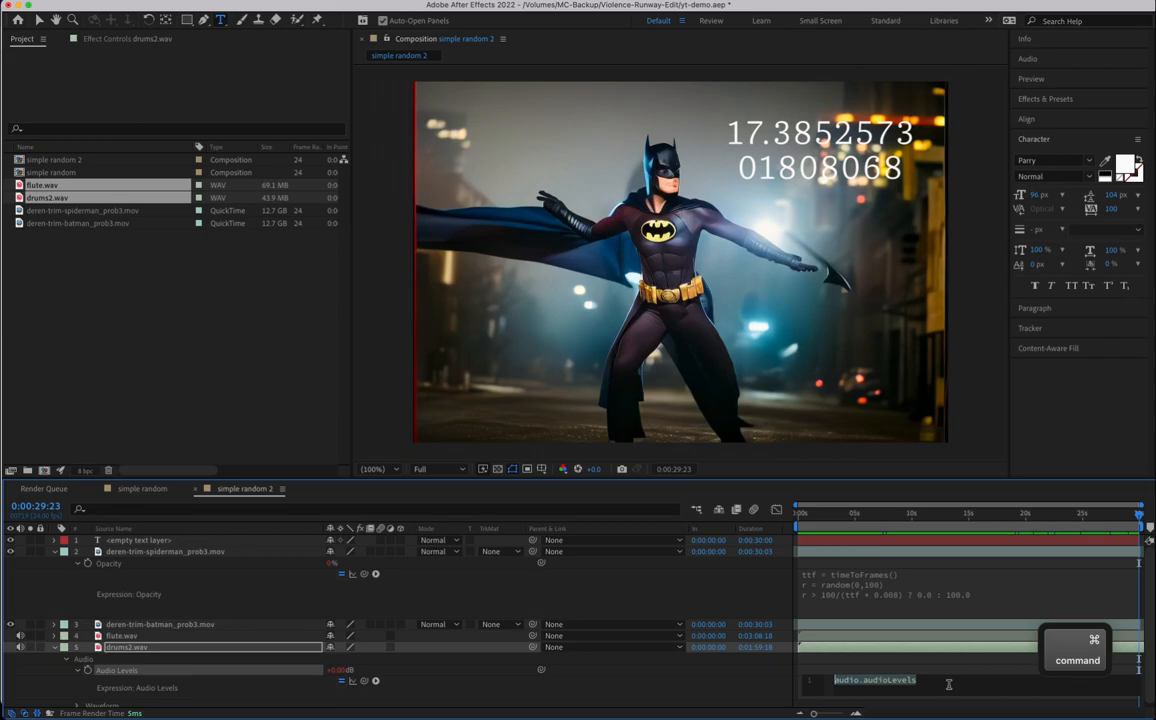
pyautogui.press('super+v')
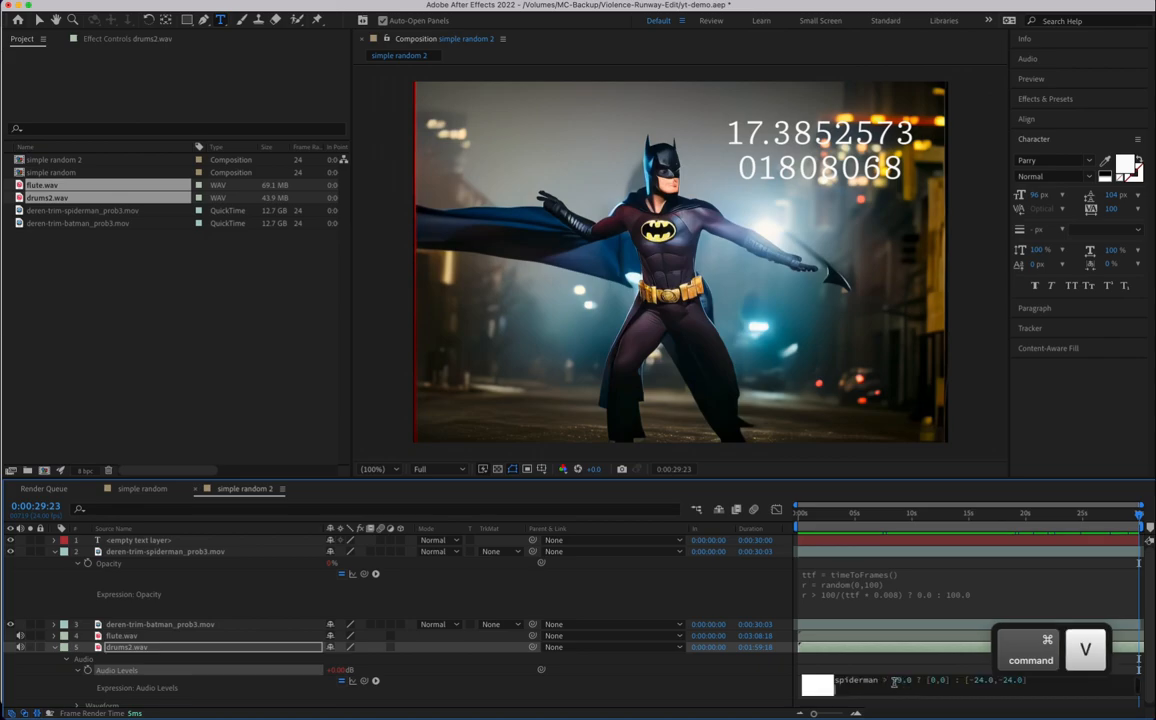
# Step: Enlarge the timeline area, change the drums2.wav expression's comparison to spiderman < 99.0, and apply it
pyautogui.click(884, 473)
pyautogui.moveTo(884, 473); pyautogui.dragTo(884, 380)
pyautogui.click(934, 602)
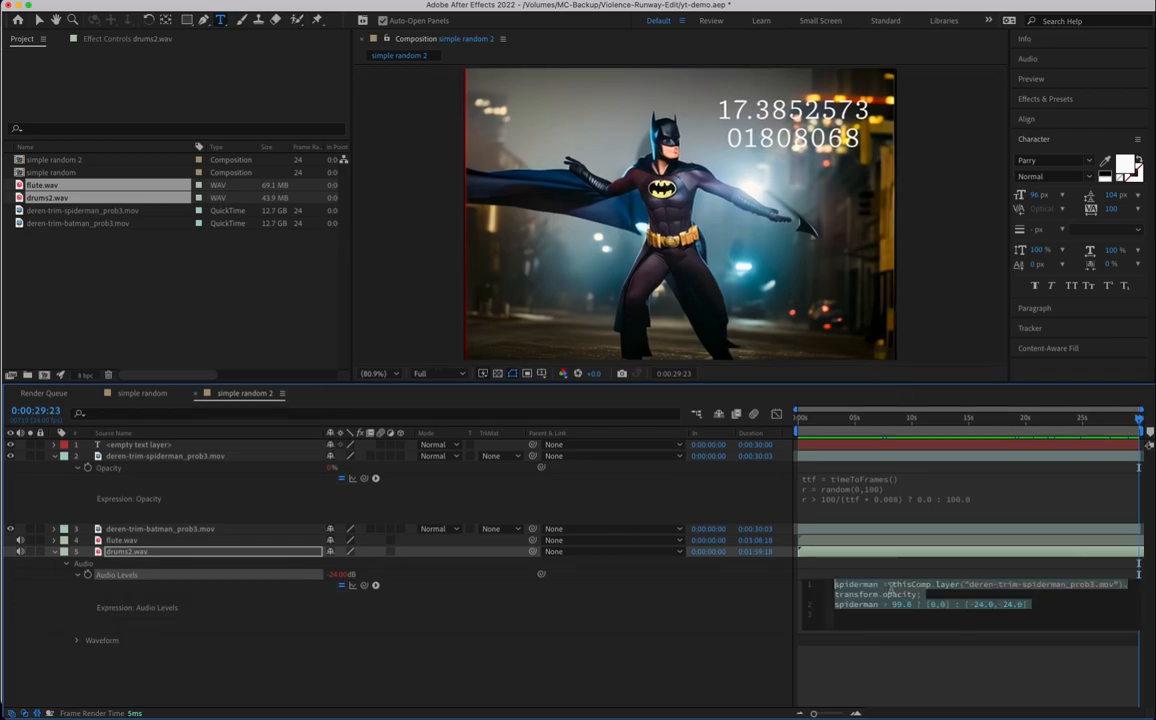
pyautogui.click(882, 604)
pyautogui.write('<')
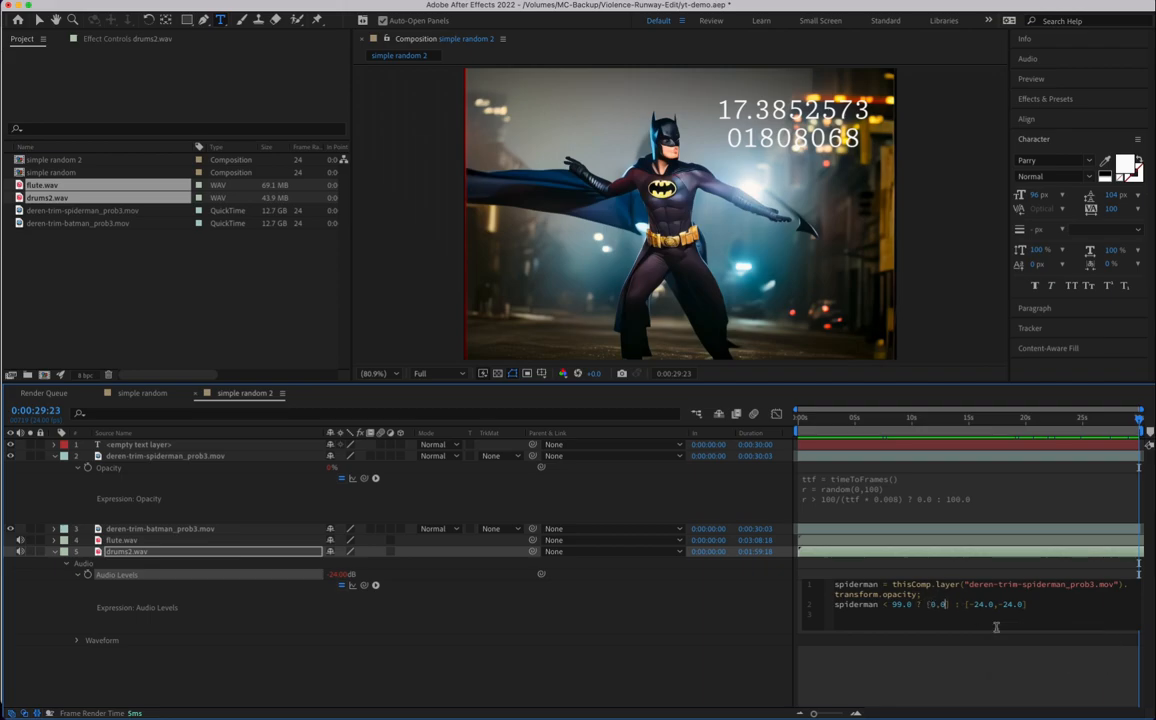
pyautogui.click(958, 668)
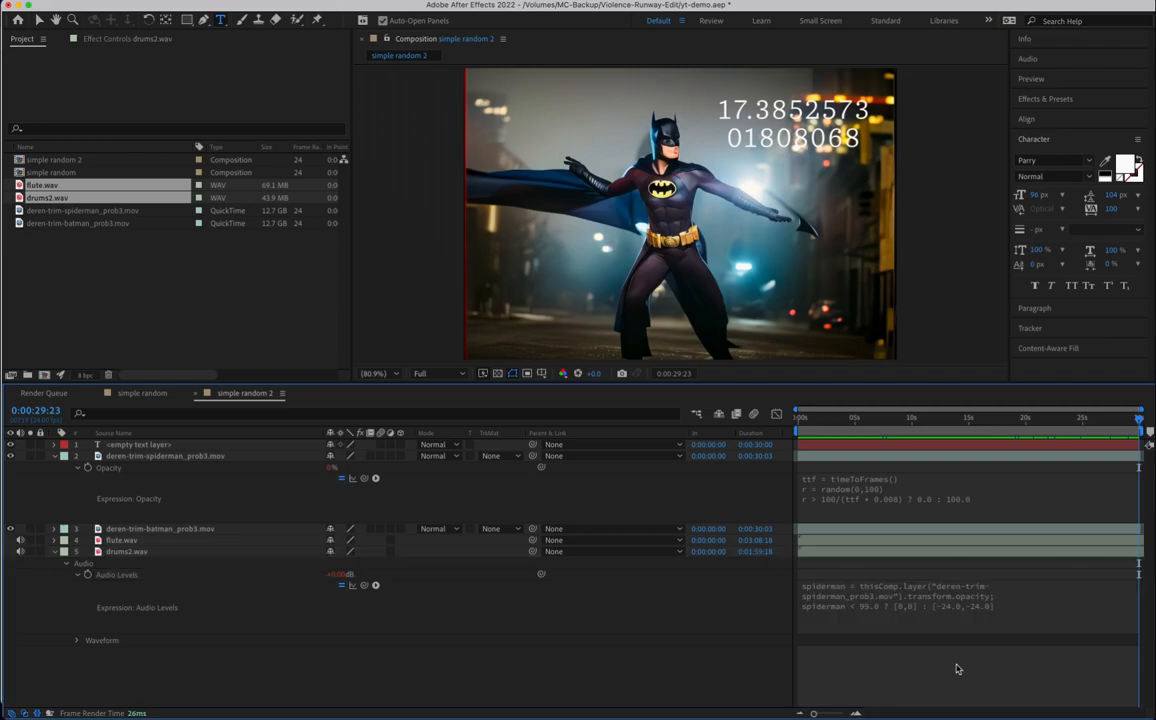